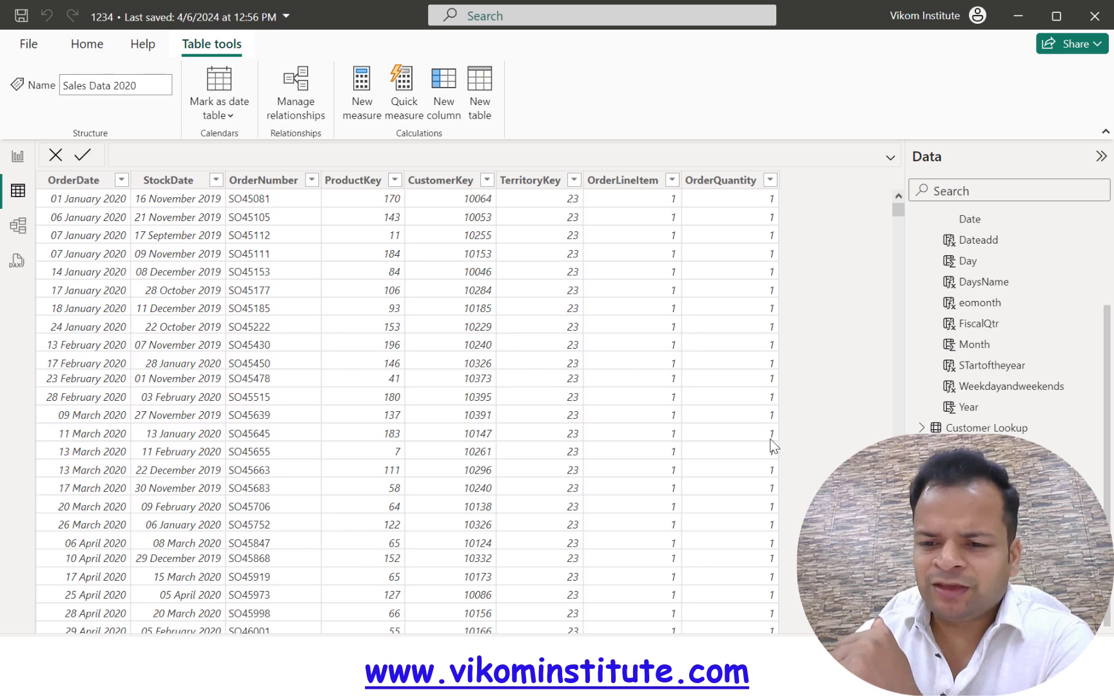
- Review the columns of the Product Lookup table and return to the Sales Data 2020 table
click(980, 491)
drag(572, 626, 881, 622)
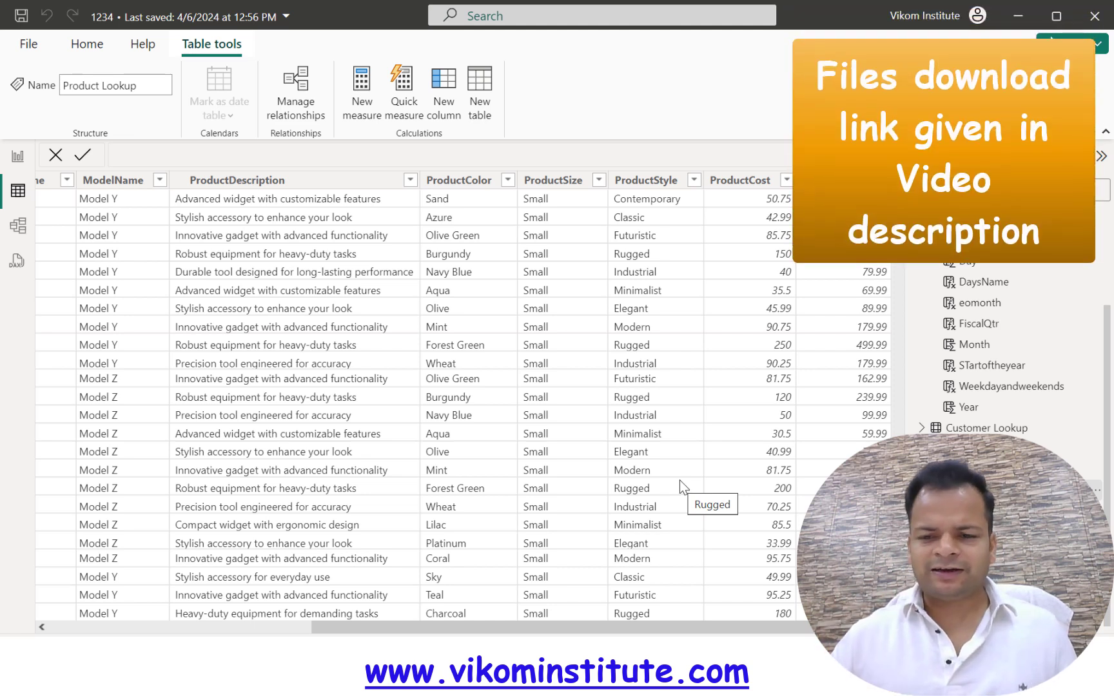
click(980, 553)
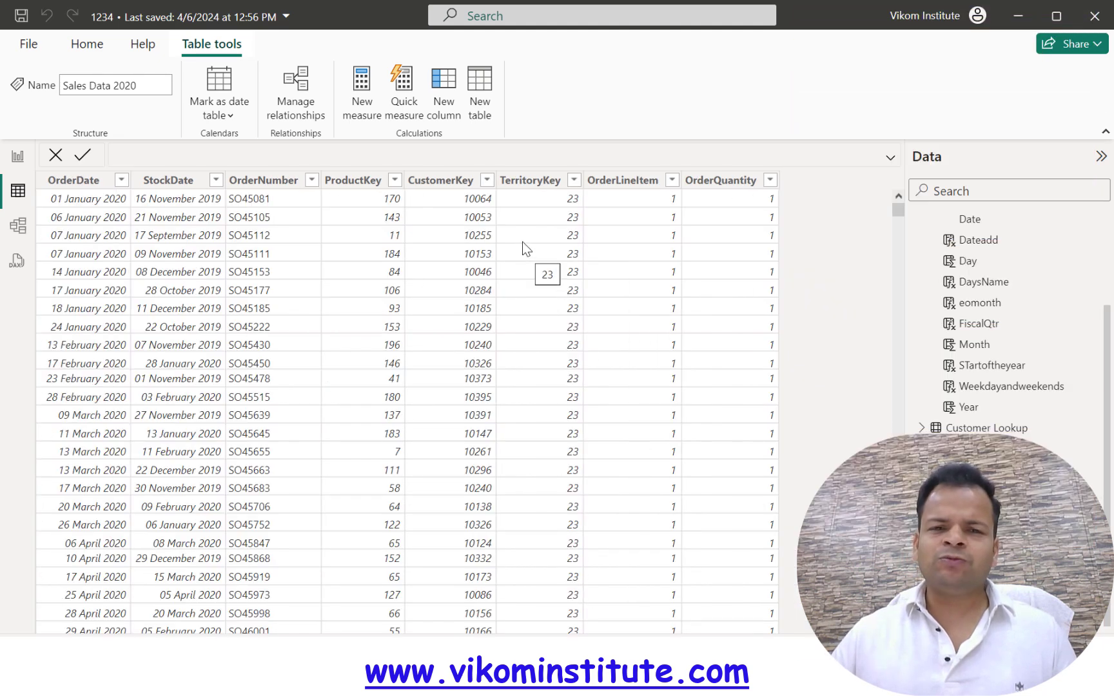
- Add a calculated column to the Sales Data 2020 table and name it Product Price
click(444, 103)
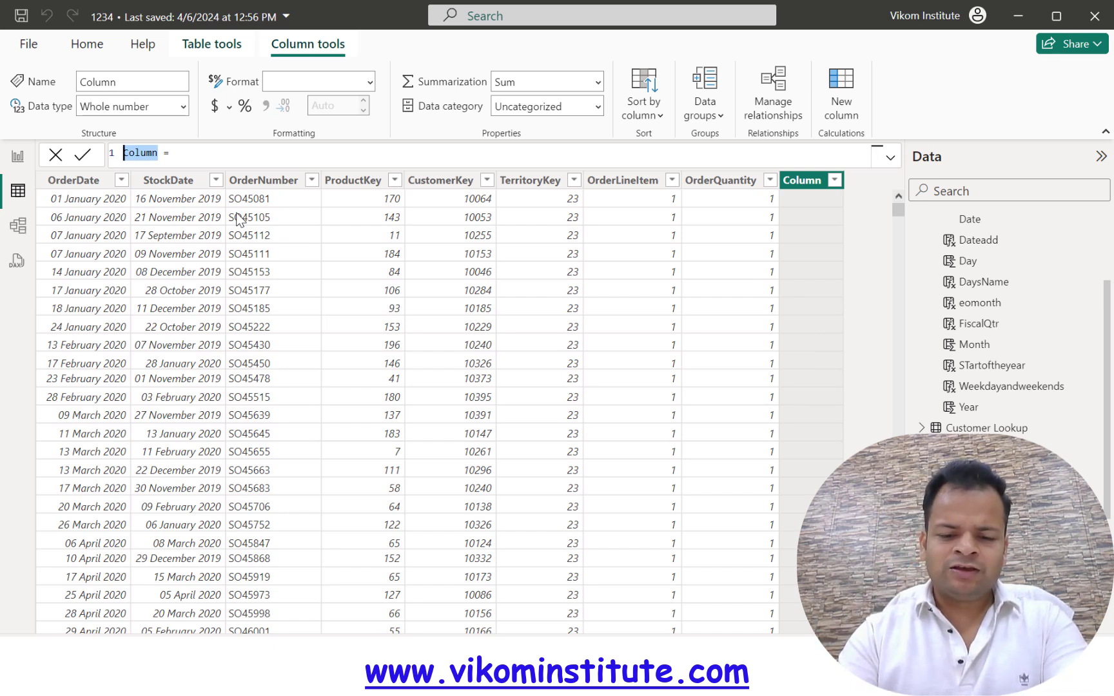
text(Product )
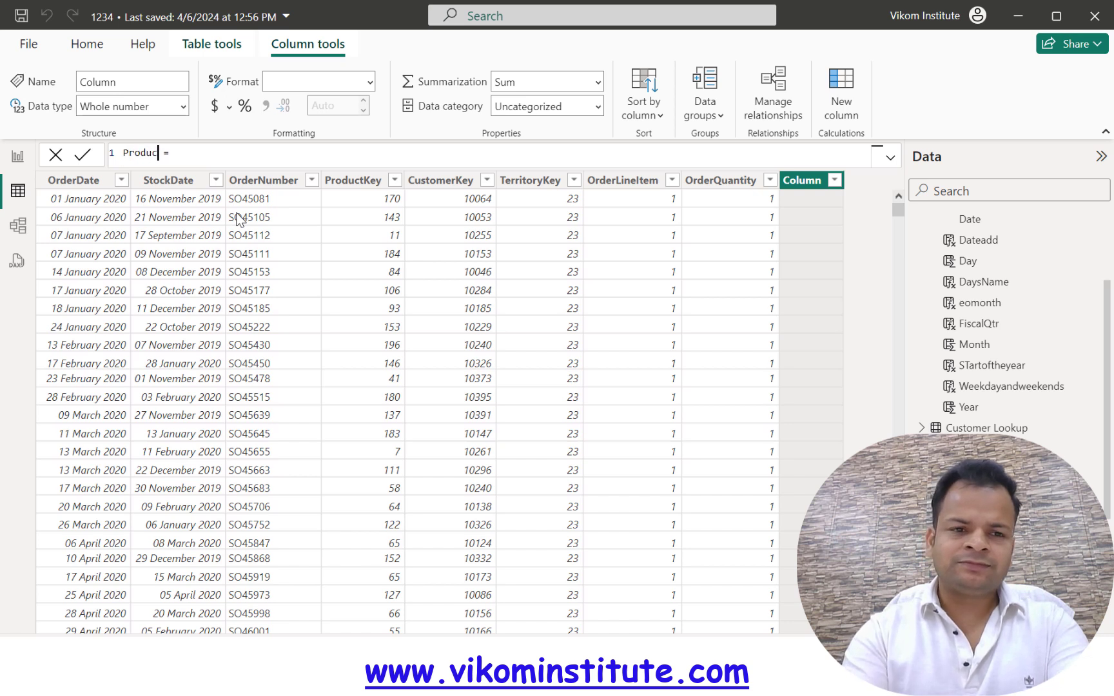
text(Price)
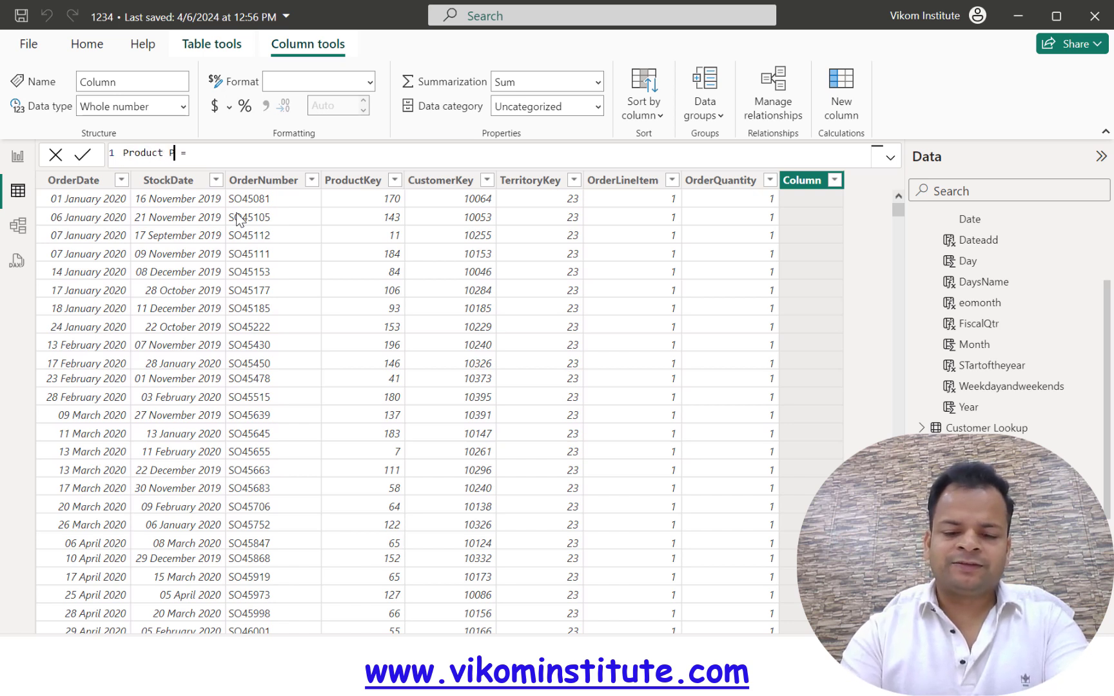
key(Left)
key(Left)
key(Left)
key(Left)
key(Left)
key(Left)
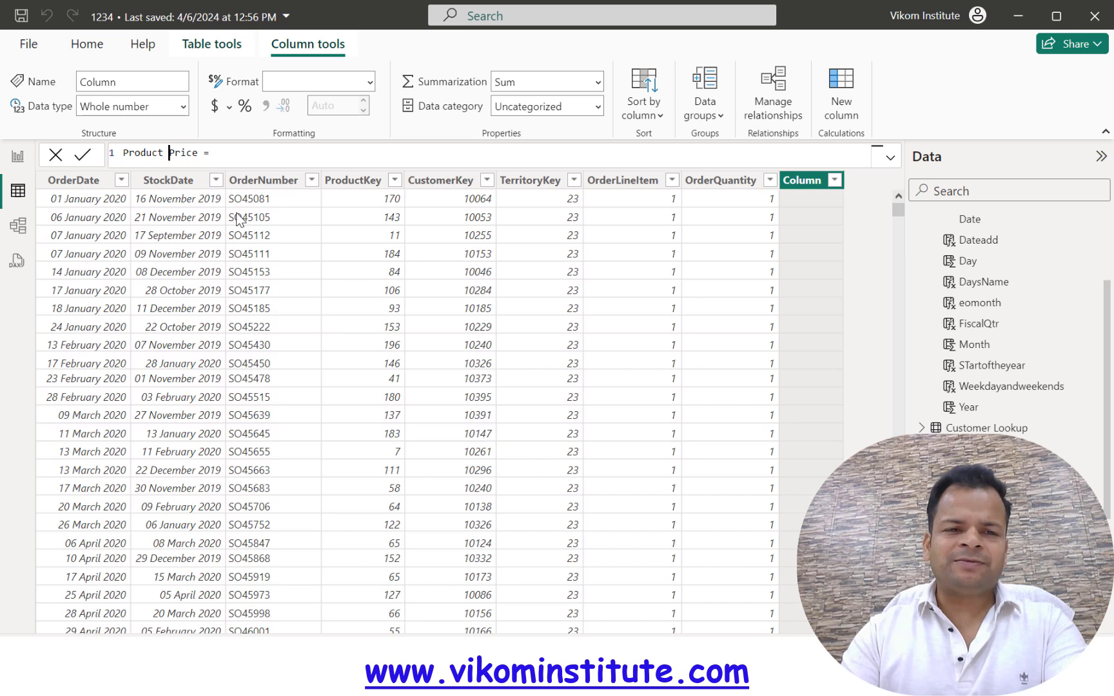
key(ctrl+shift+Left)
key(Right)
key(Right)
key(Right)
key(Right)
key(Right)
key(Right)
key(Right)
key(Right)
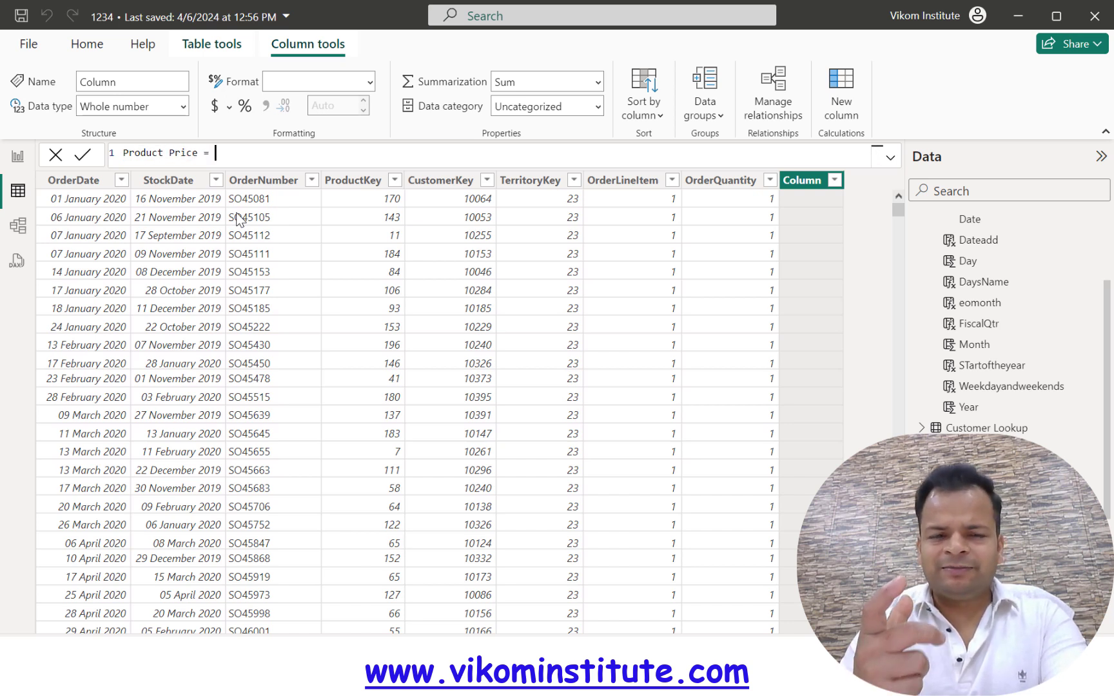
- Define the Product Price column as RELATED('Product Lookup'[ ProductPrice ]) and commit the formula
text(RELATED()
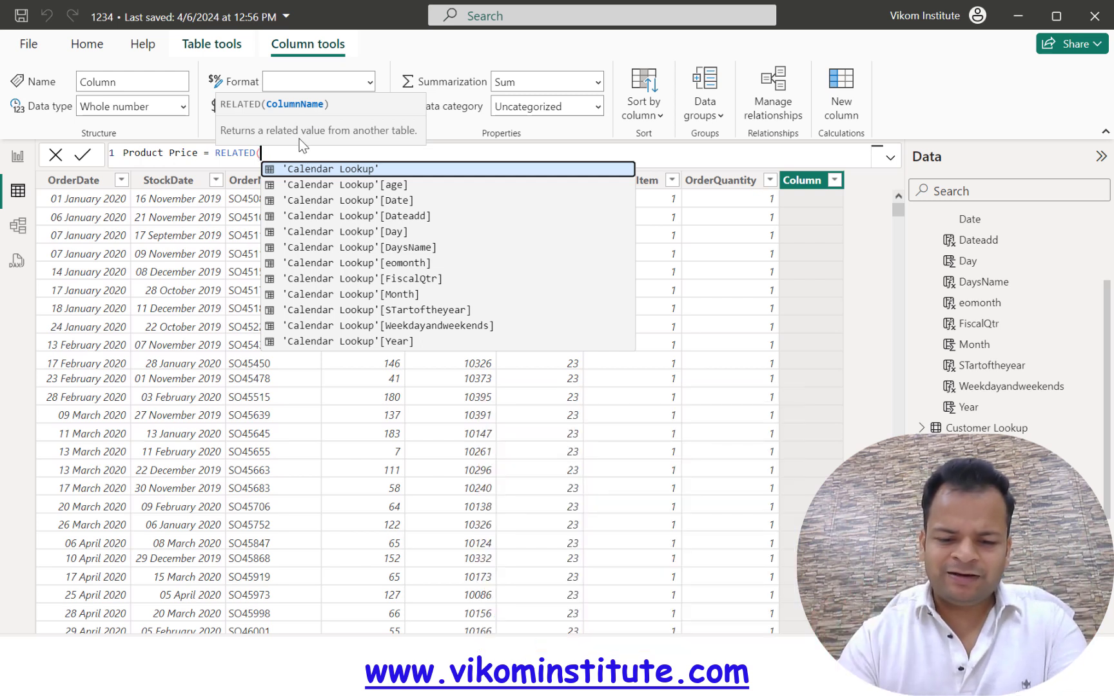
text(pri)
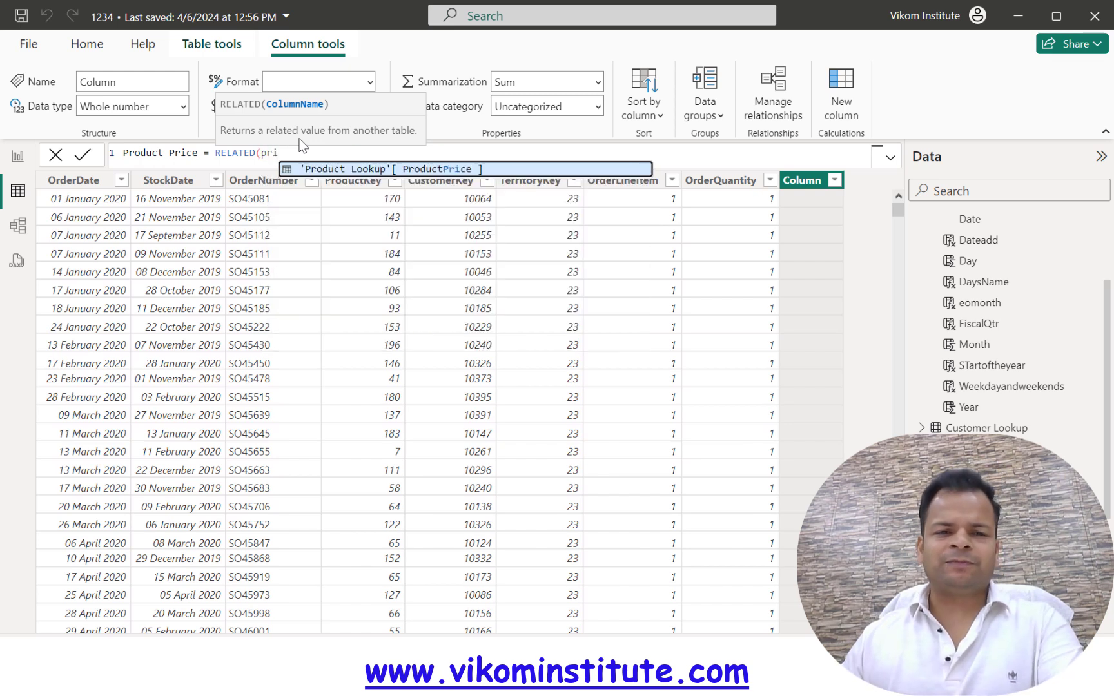
key(Tab)
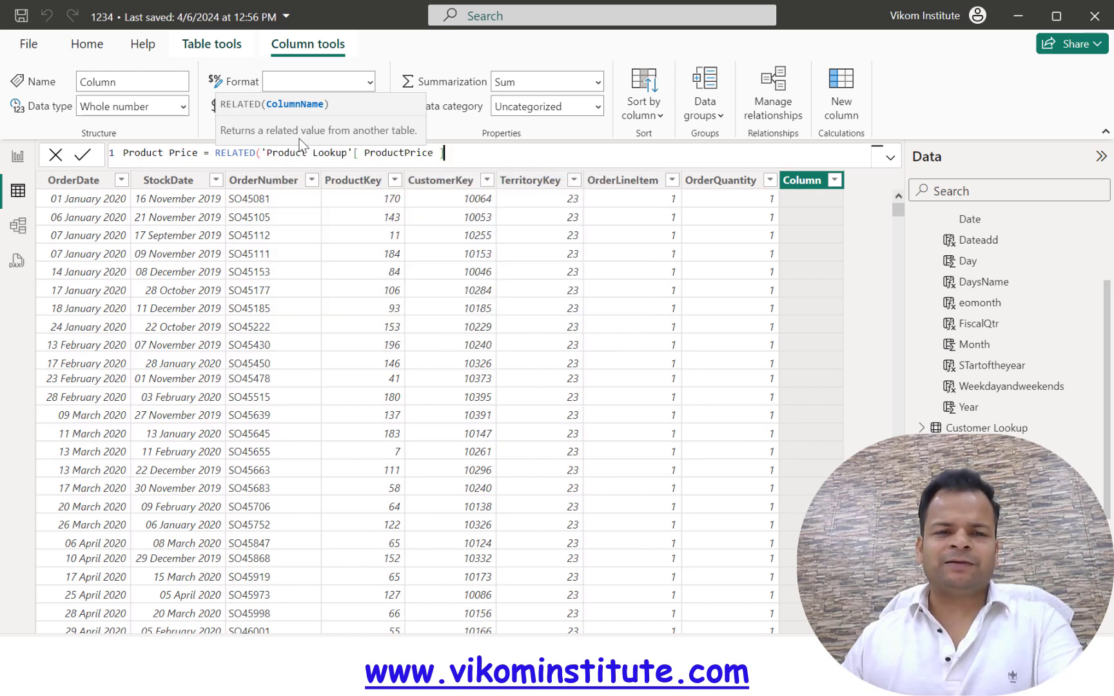
text())
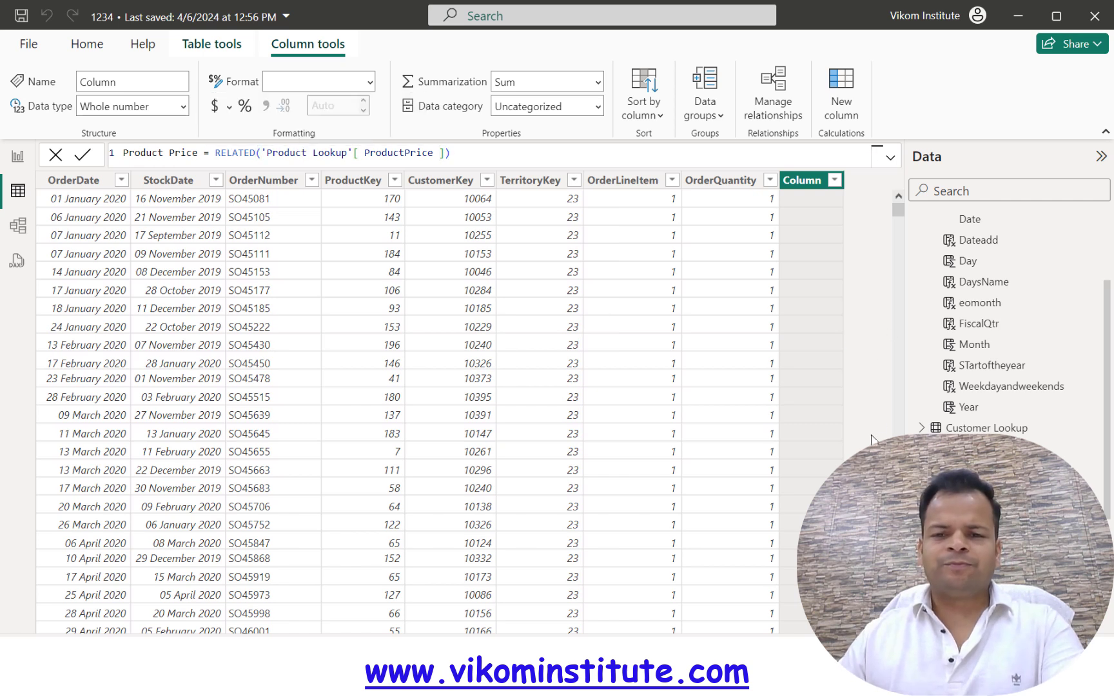
key(Return)
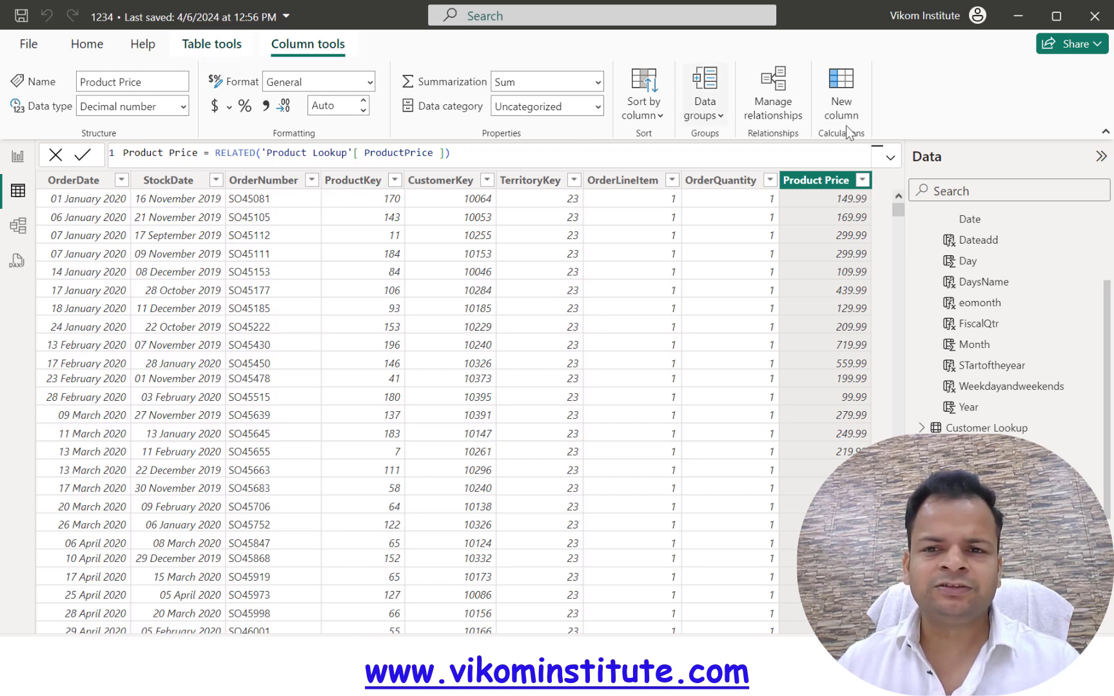
- Add another calculated column to Sales Data 2020 named Product COst and begin its formula with the RELATED function
click(841, 97)
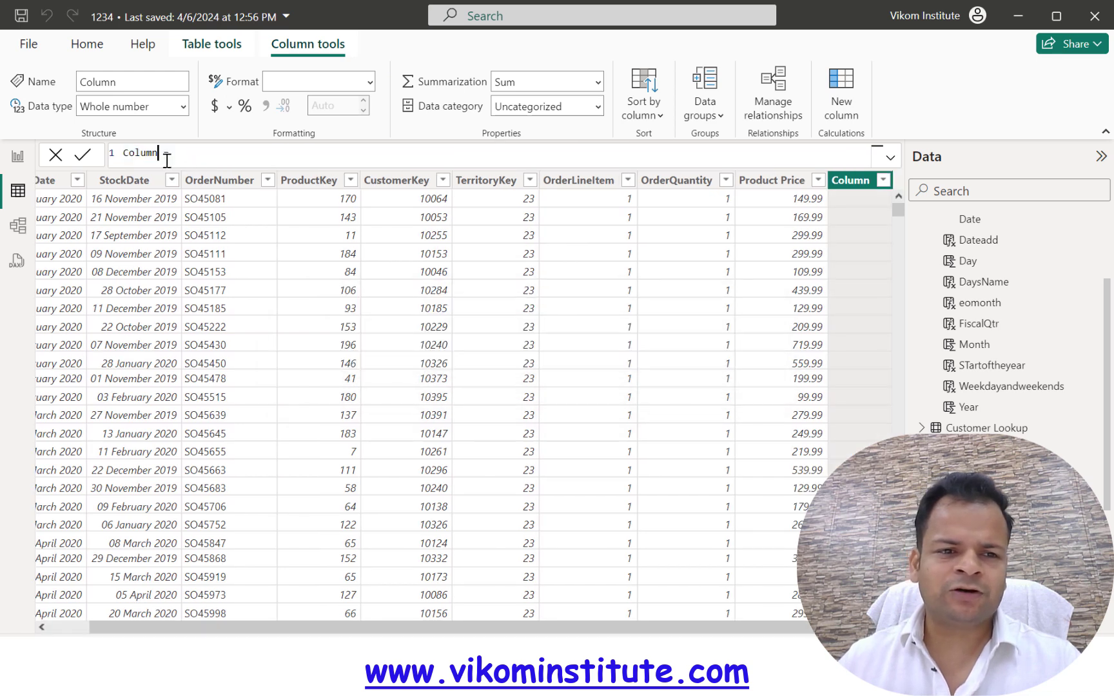
text(Product Cost = )
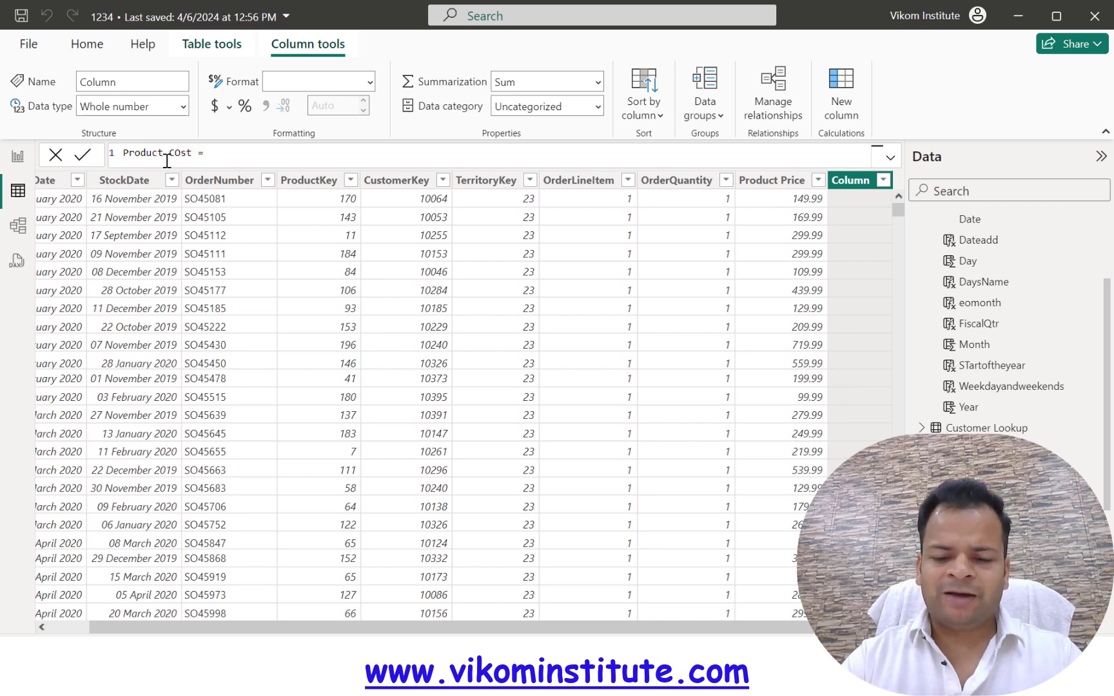
text(relat)
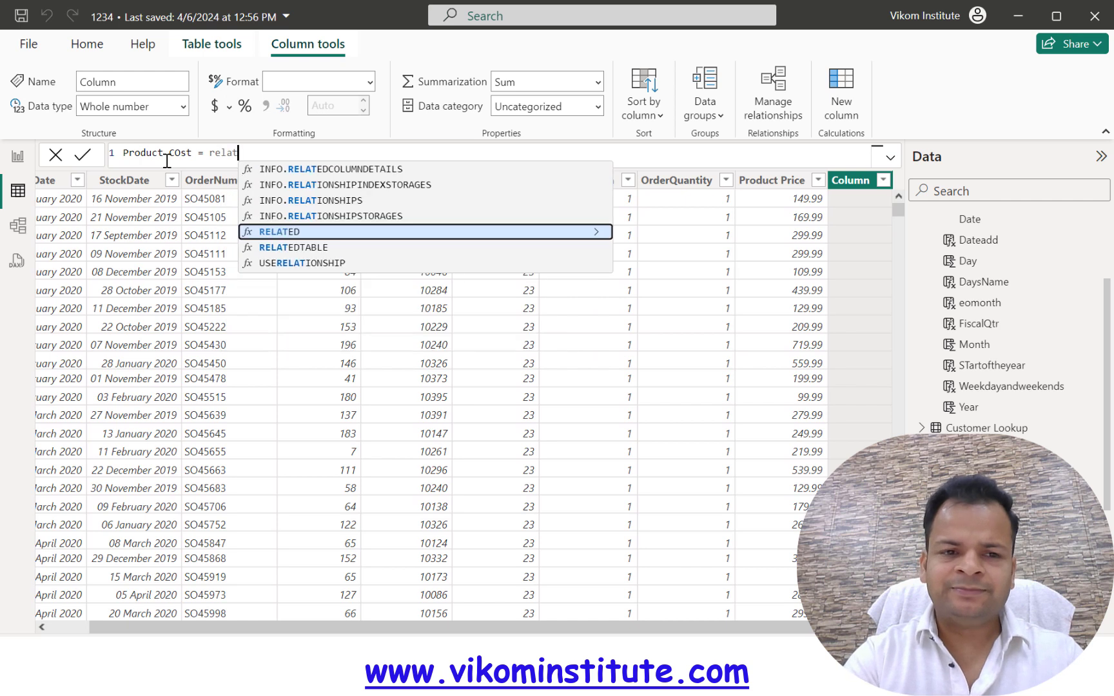
key(Tab)
- Complete the RELATED formula with 'Product Lookup'[ ProductCost ] as the column to retrieve and commit it
text(pr)
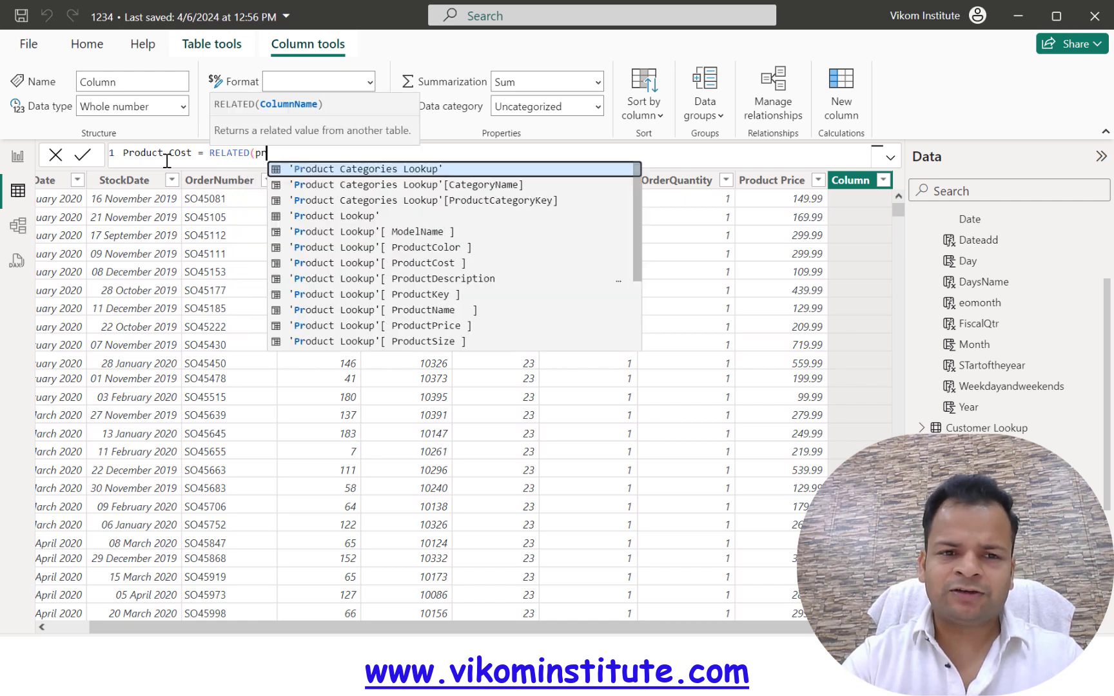
text(oduct)
key(Down)
key(Down)
key(Down)
key(Down)
key(Down)
key(Down)
key(Down)
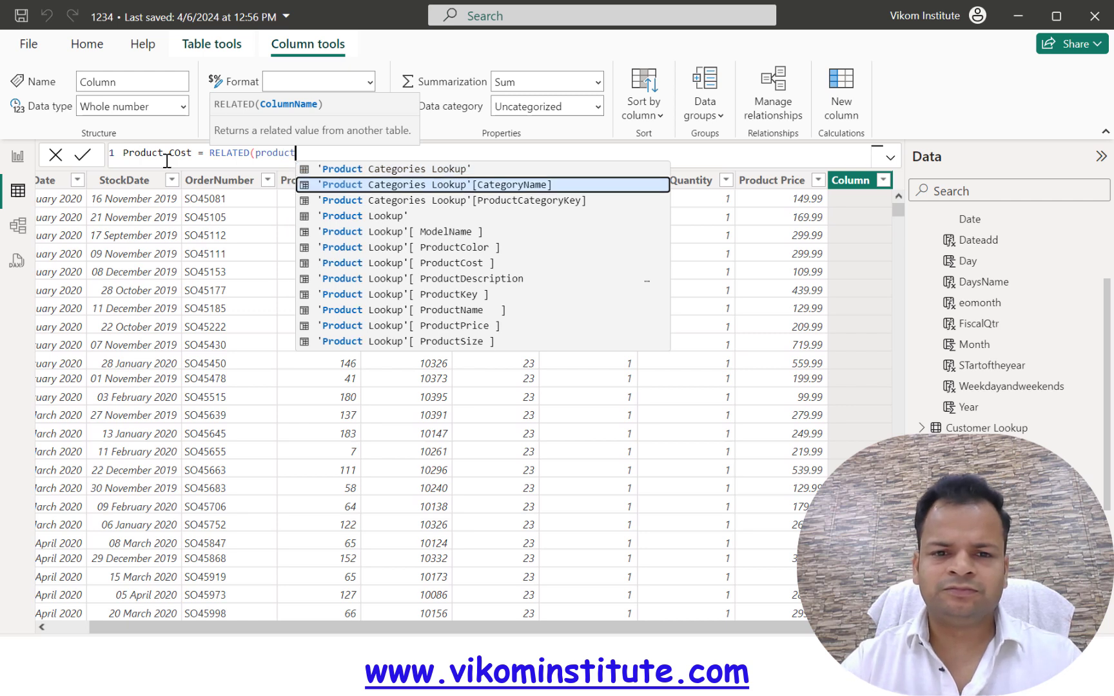
key(Up)
key(Tab)
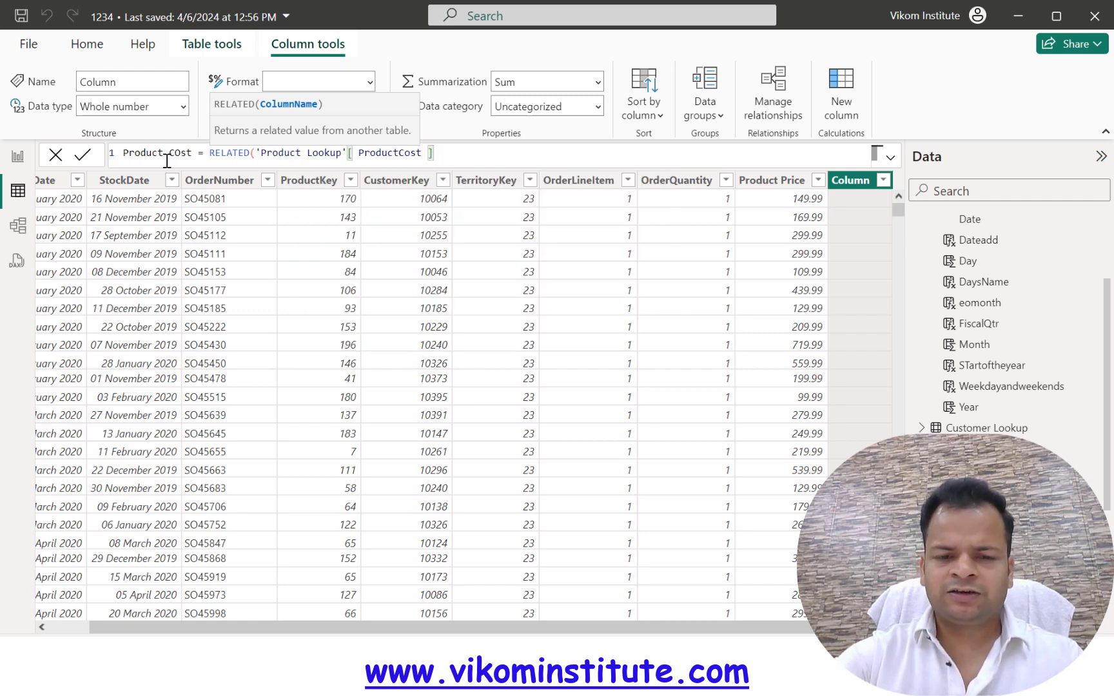
text())
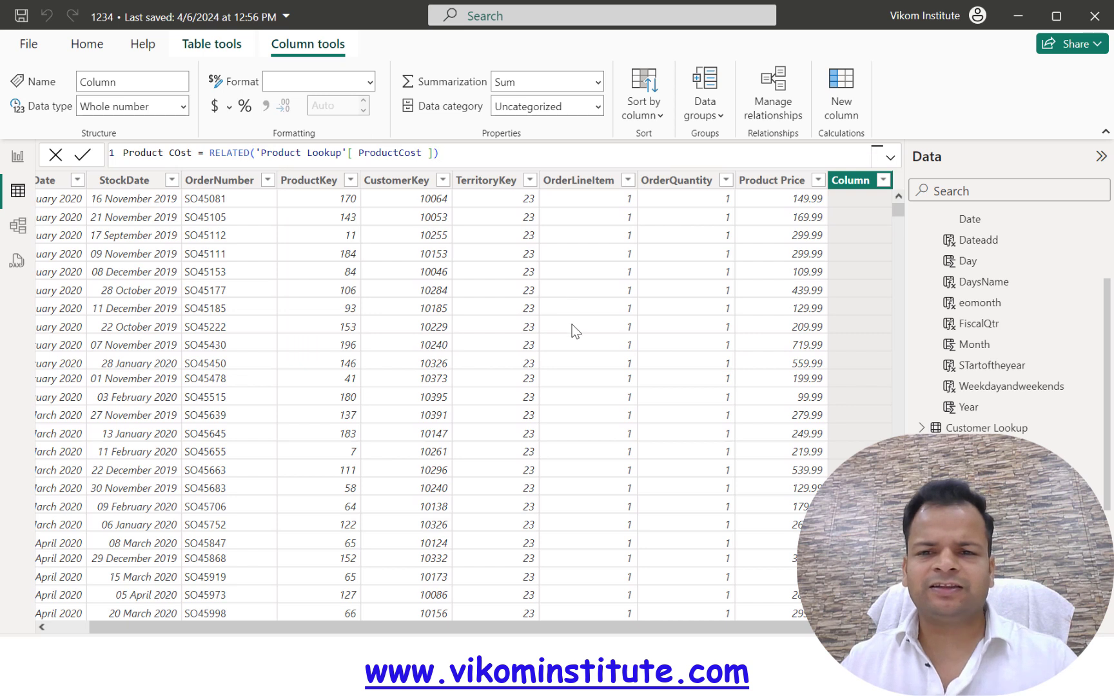
key(Return)
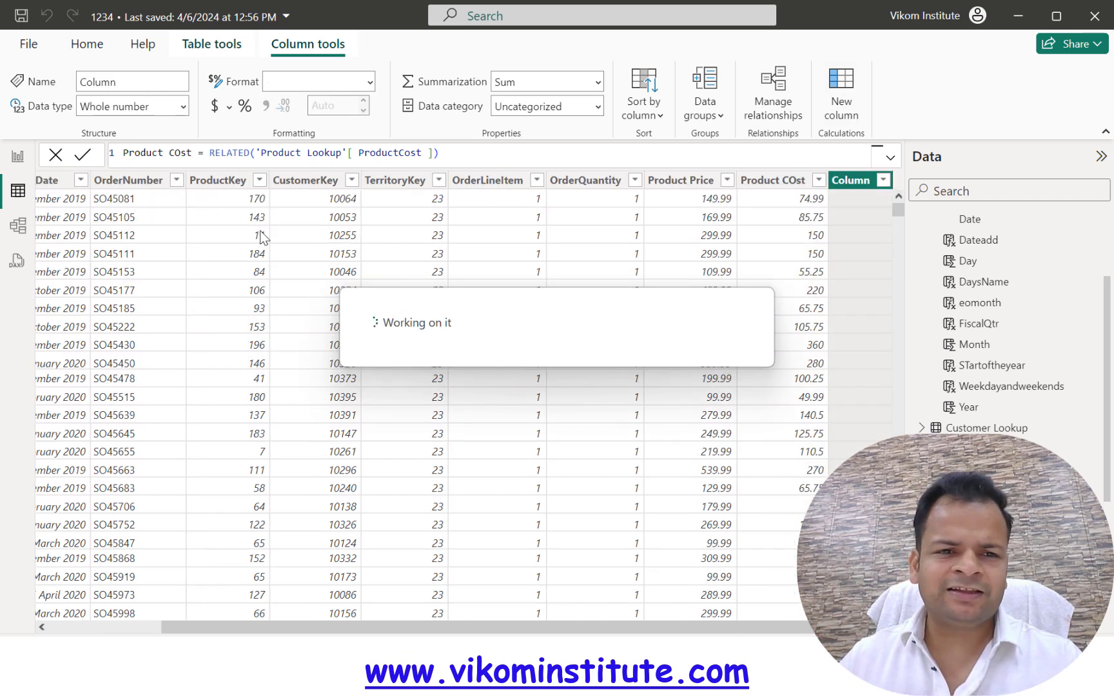
- Name the new calculated column in Sales Data 2020 SalesVolumn
click(153, 153)
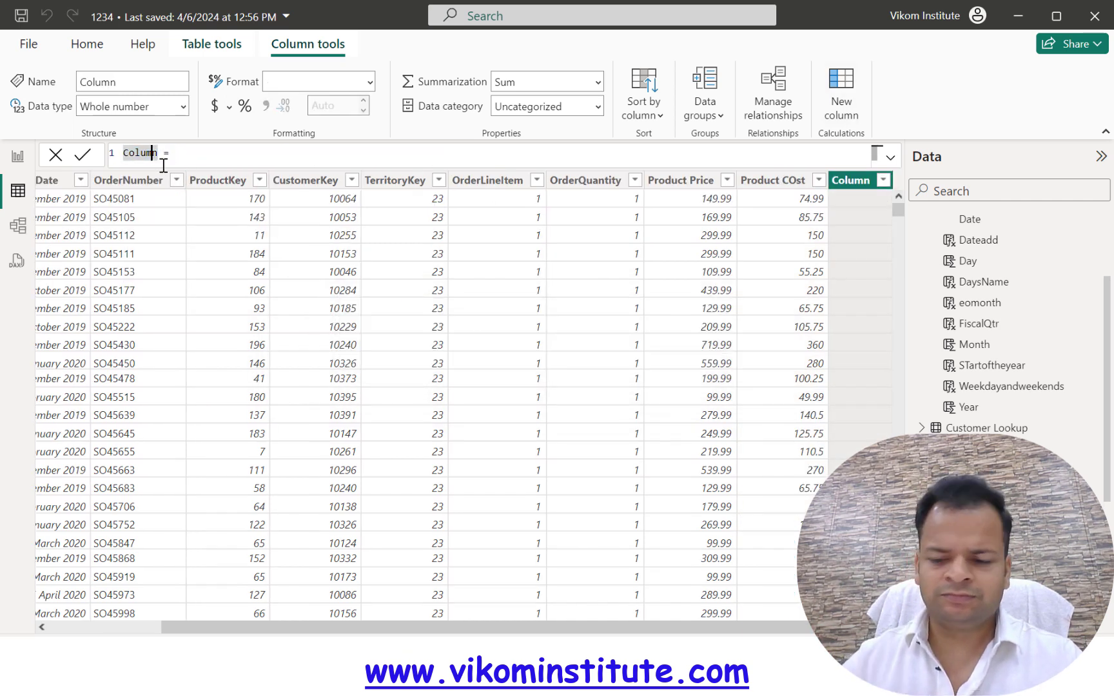
double_click(164, 166)
text(Sales )
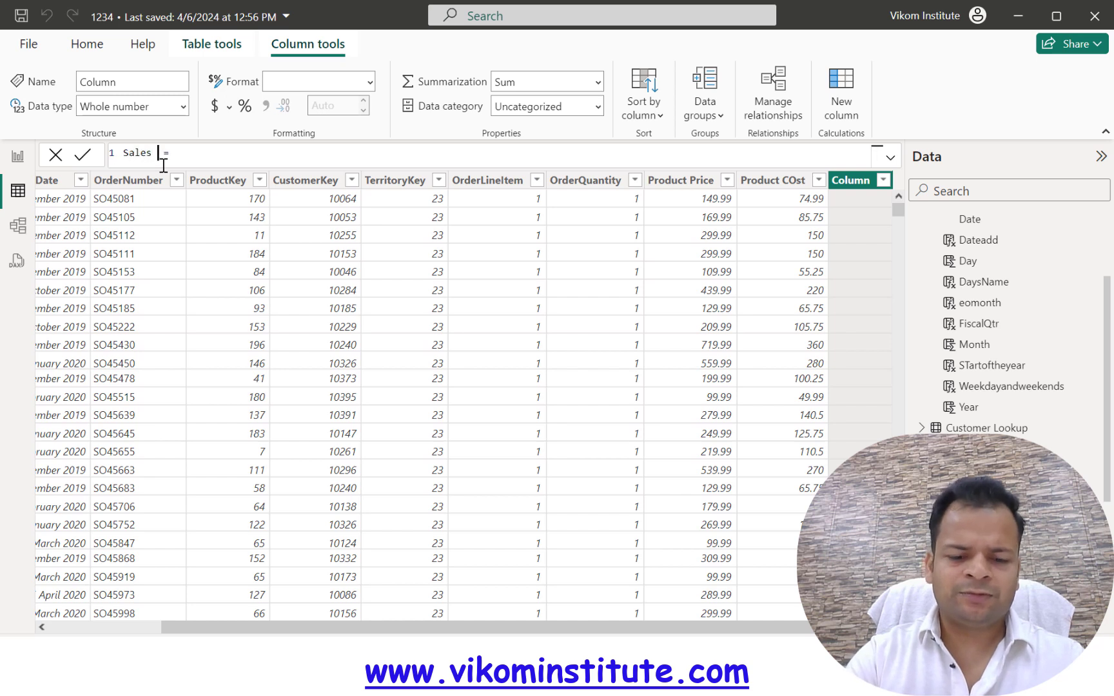
text(Volumn = )
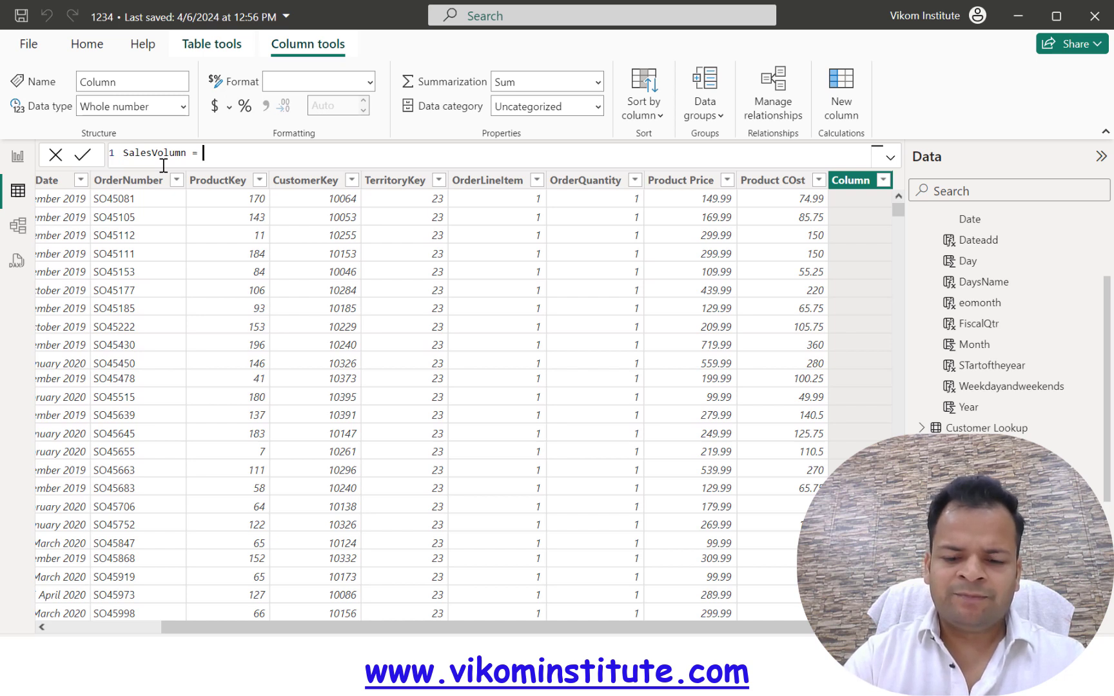
- Define SalesVolumn as 'Sales Data 2020'[Product Price]*'Sales Data 2020'[OrderQuantity] and commit the formula
text(Pric)
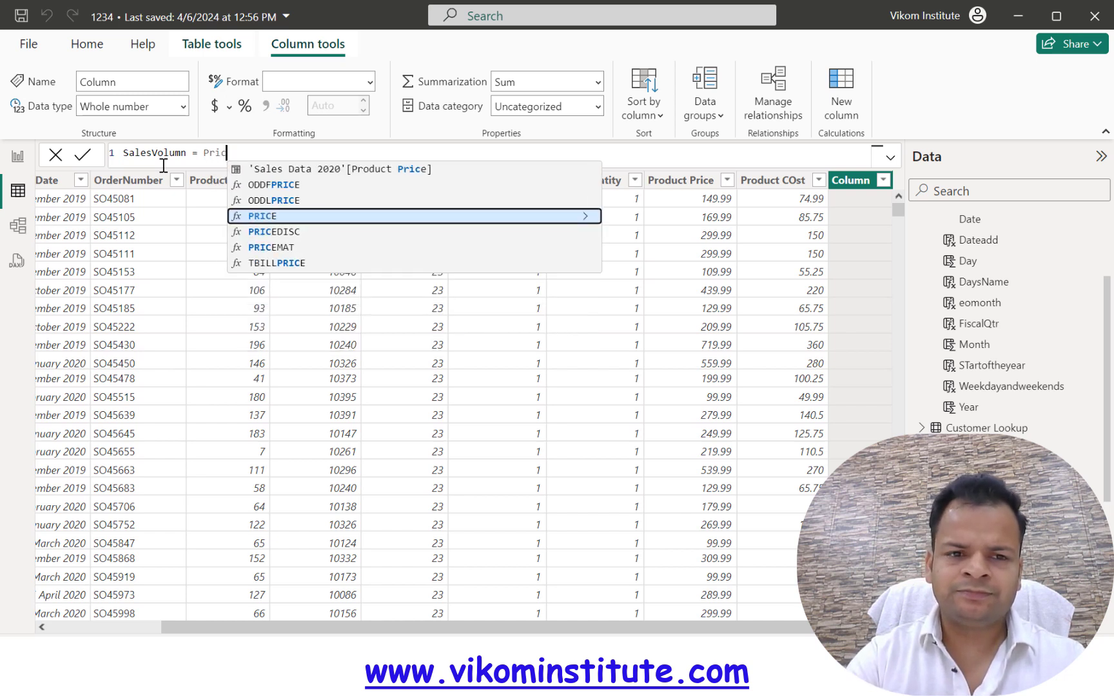
key(Up)
key(Up)
key(Up)
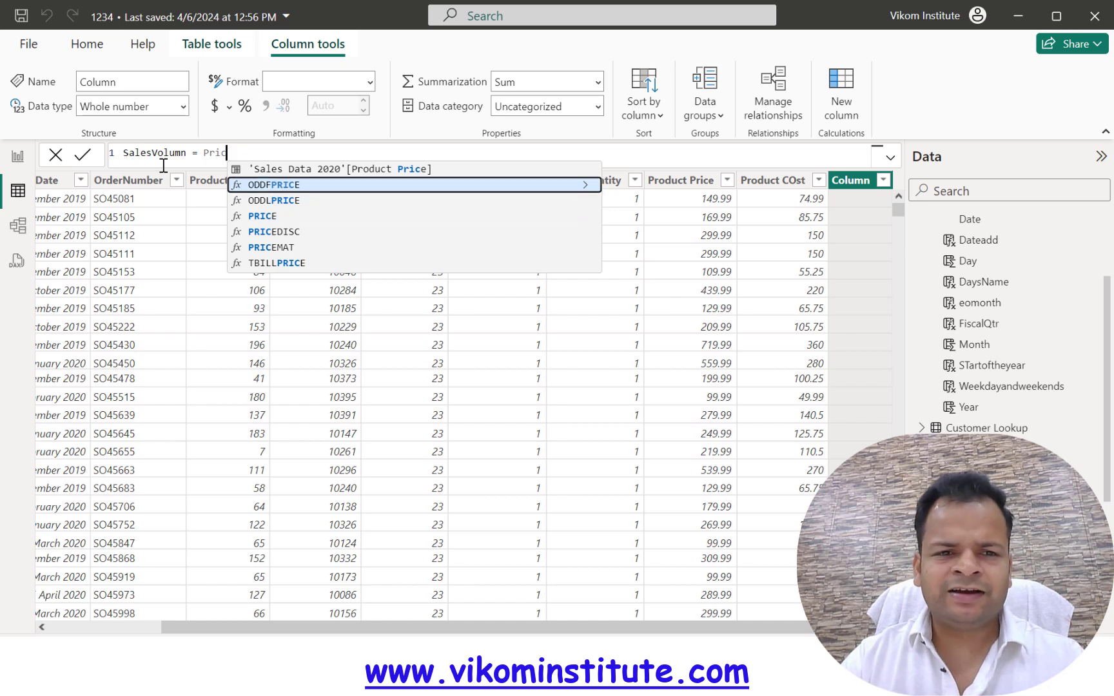
key(Tab)
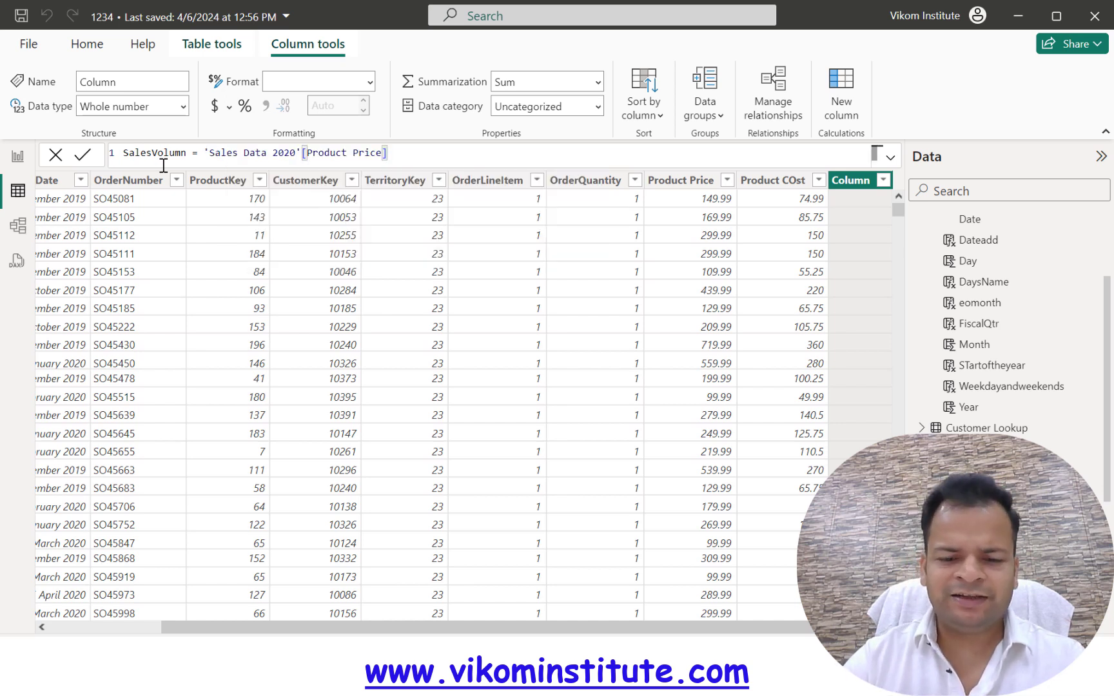
text(*quan)
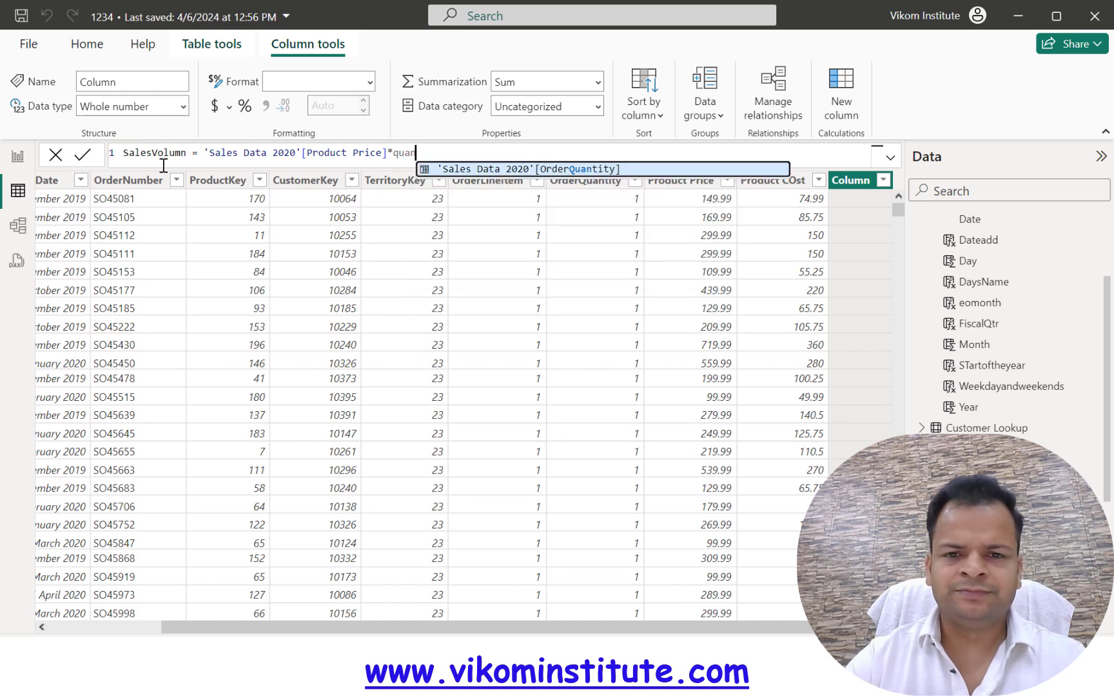
key(Tab)
key(Return)
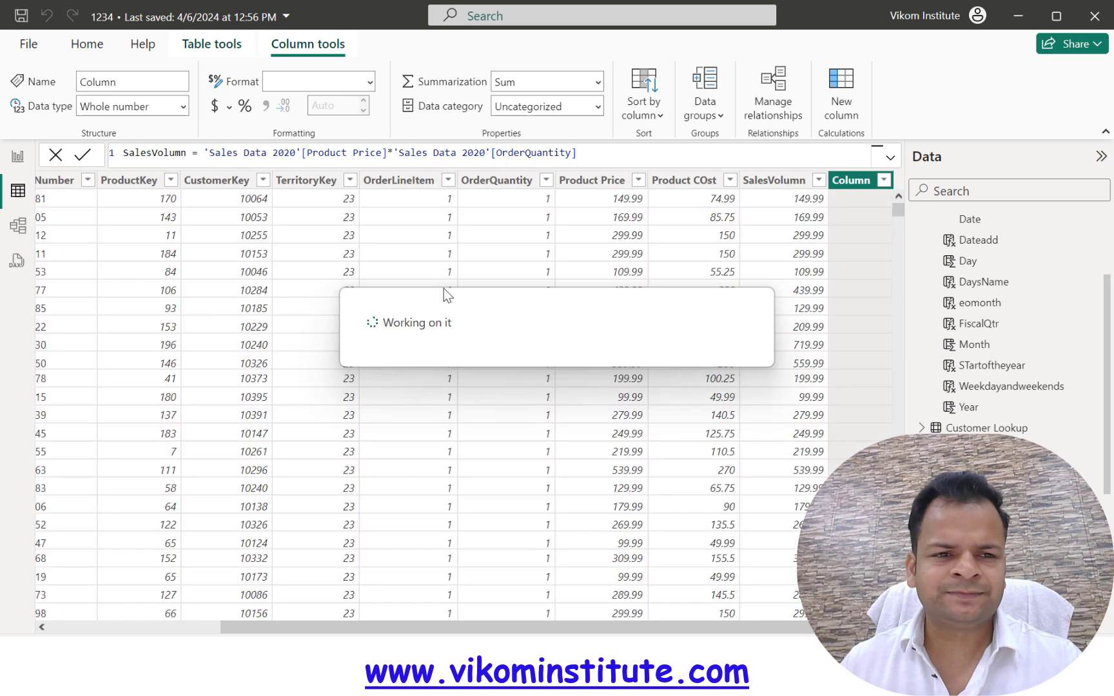
- Name the next calculated column in Sales Data 2020 profit
double_click(158, 153)
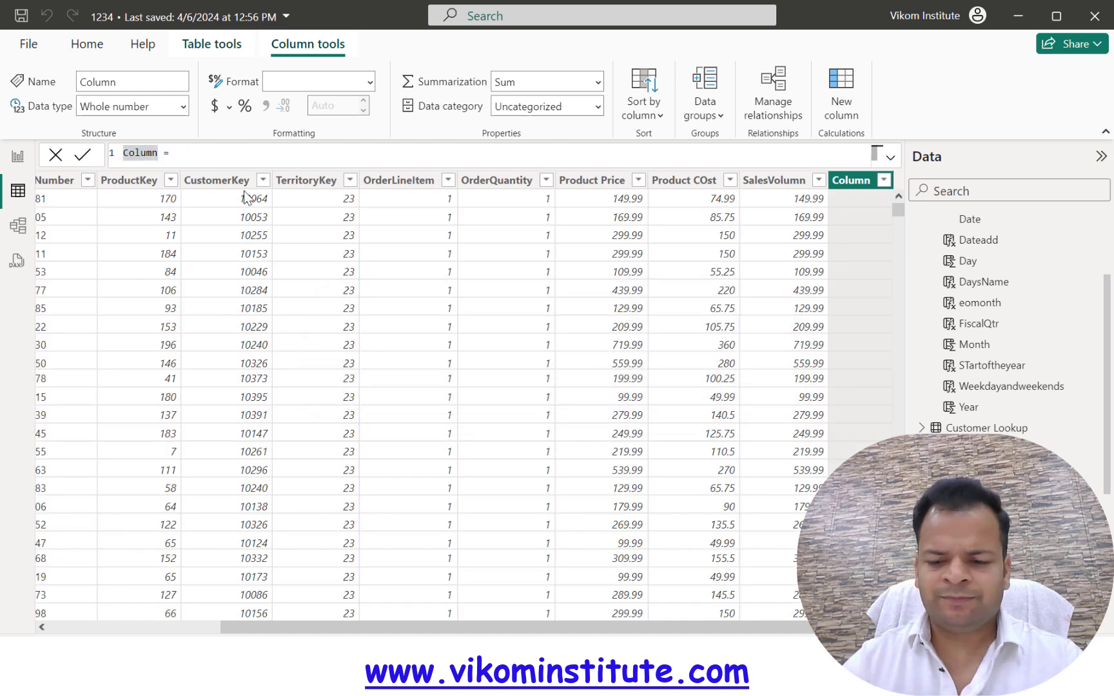
text(profut)
key(BackSpace)
key(BackSpace)
text(ut)
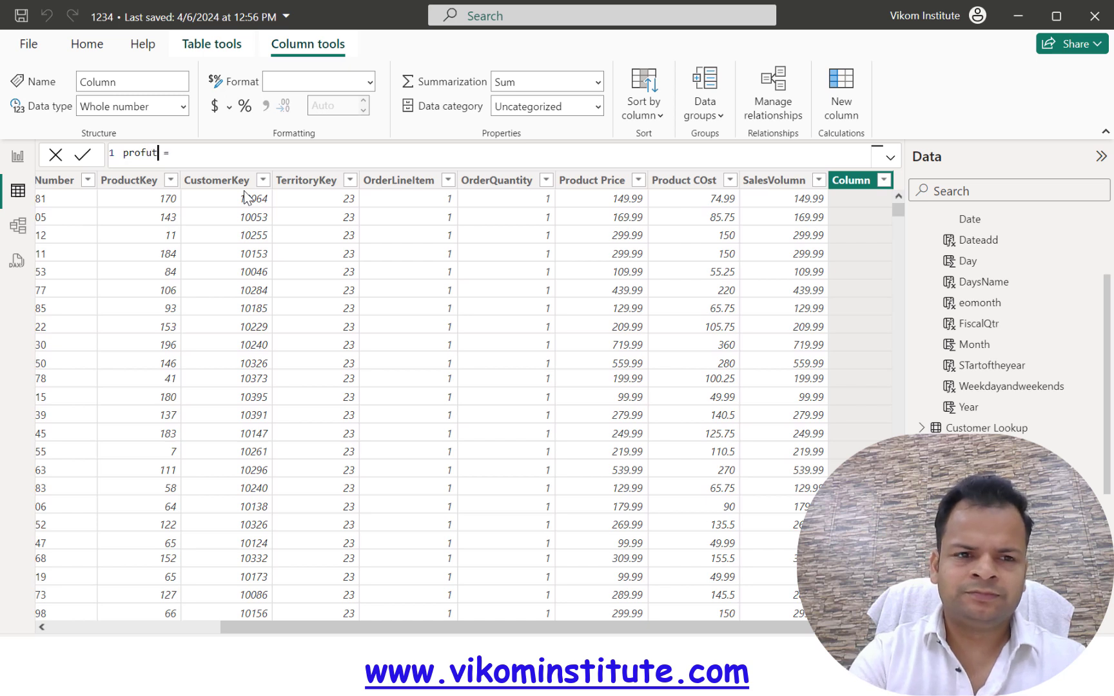
key(BackSpace)
key(BackSpace)
text(it)
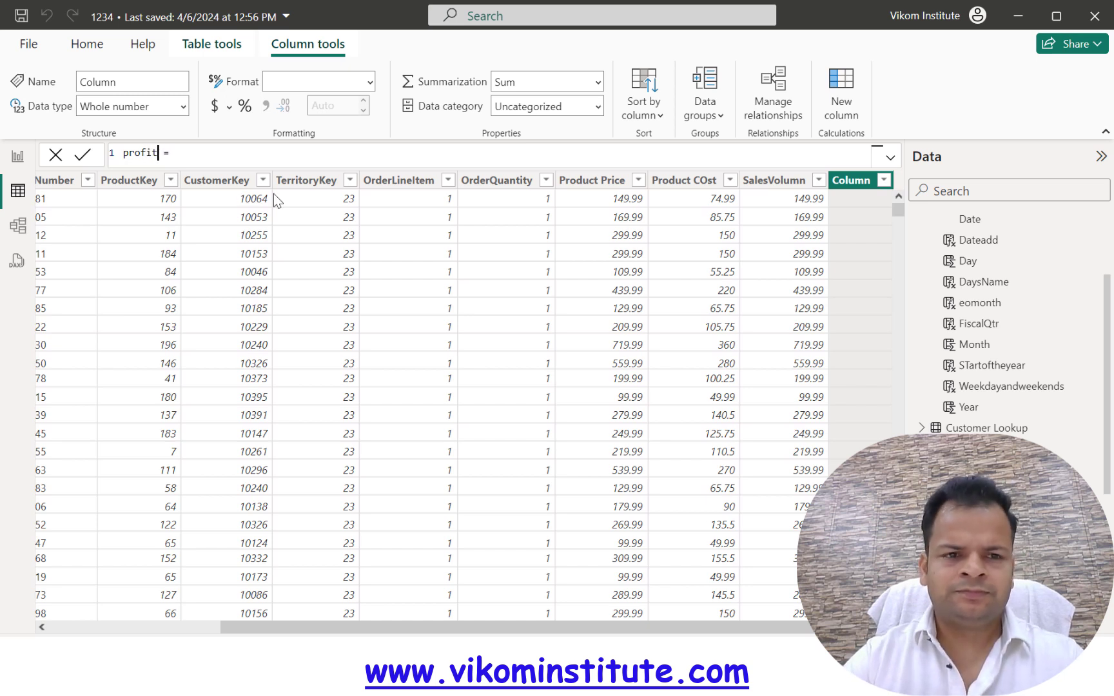
- Enter 'Sales Data 2020'[Product Price]-'Sales Data 2020'[Product COst] as the expression for the profit column
click(260, 155)
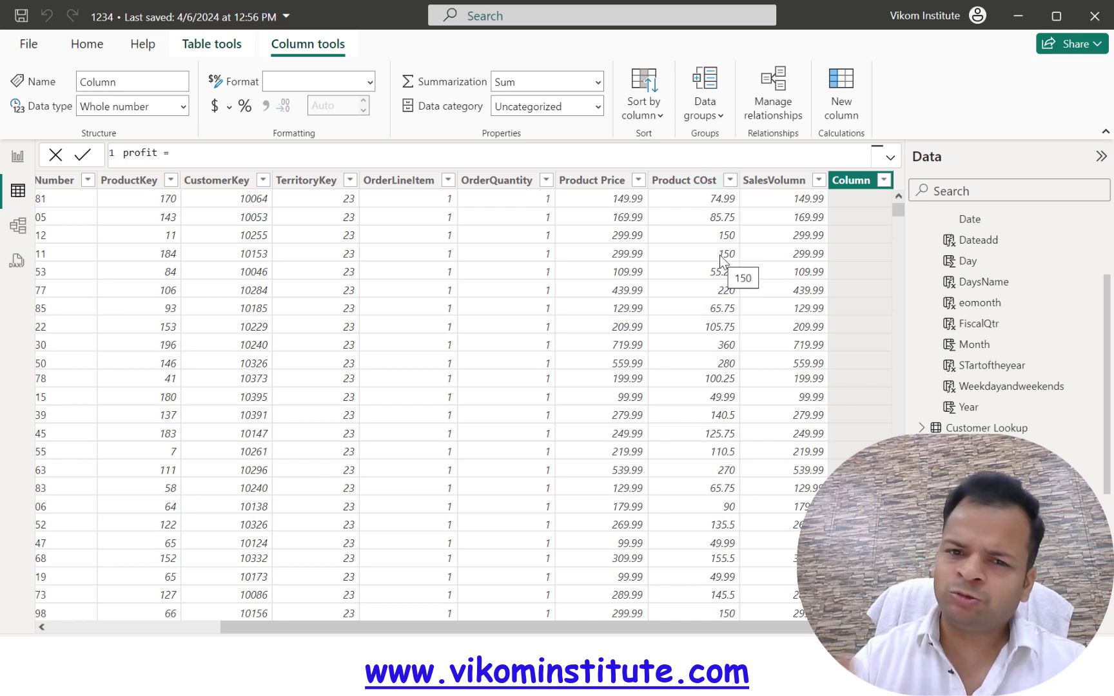
text(pric)
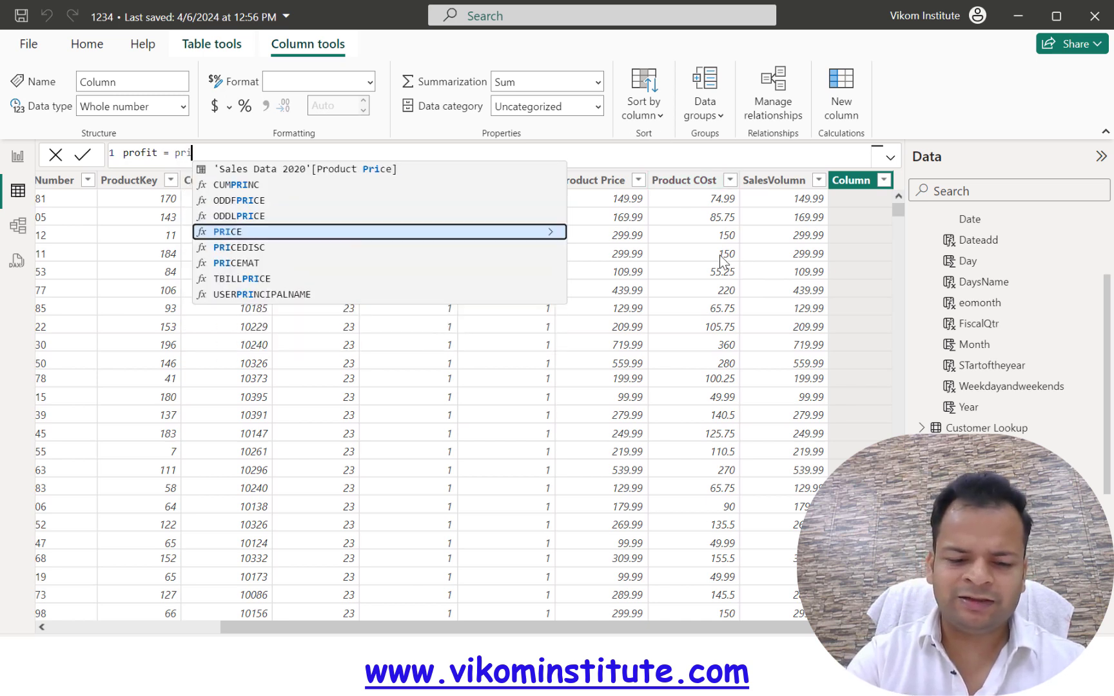
key(Up)
key(Up)
key(Up)
key(Tab)
text(-cost)
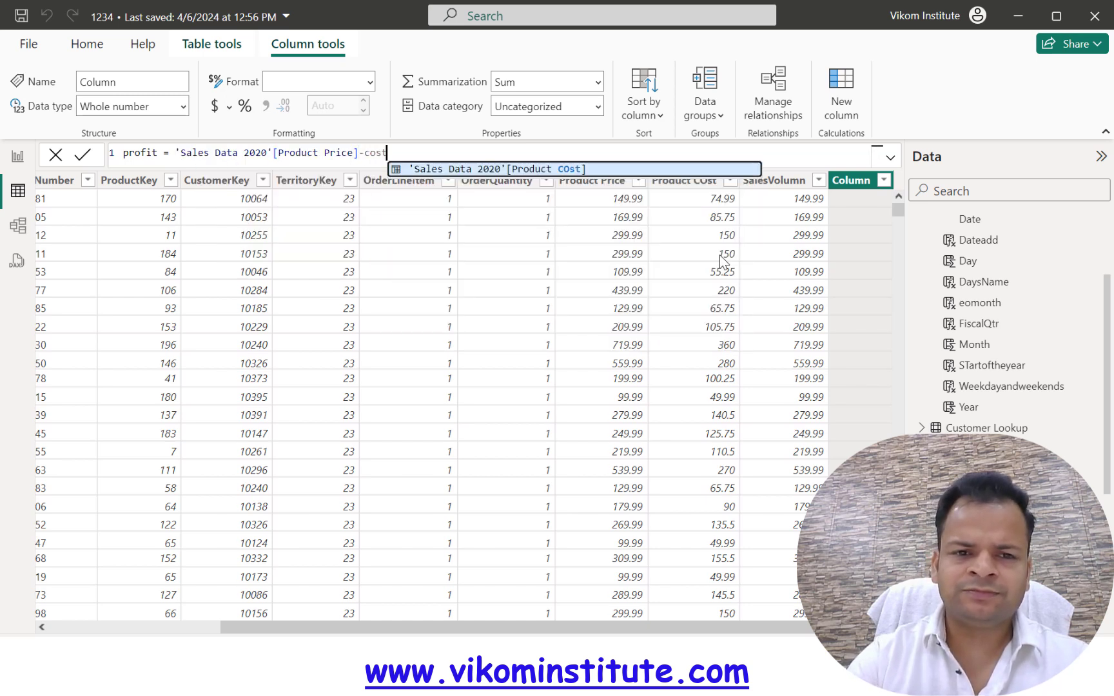
key(Tab)
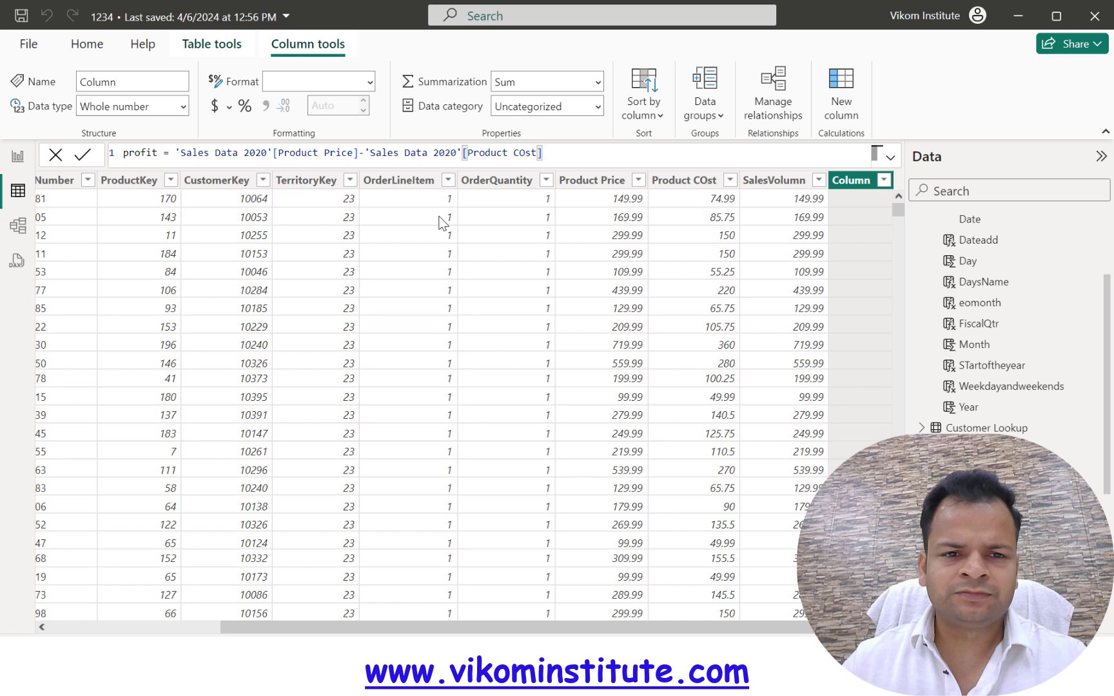
- Enclose the price-minus-cost subtraction in parentheses, multiply it by 'Sales Data 2020'[OrderQuantity], and commit the profit formula
click(176, 153)
text(()
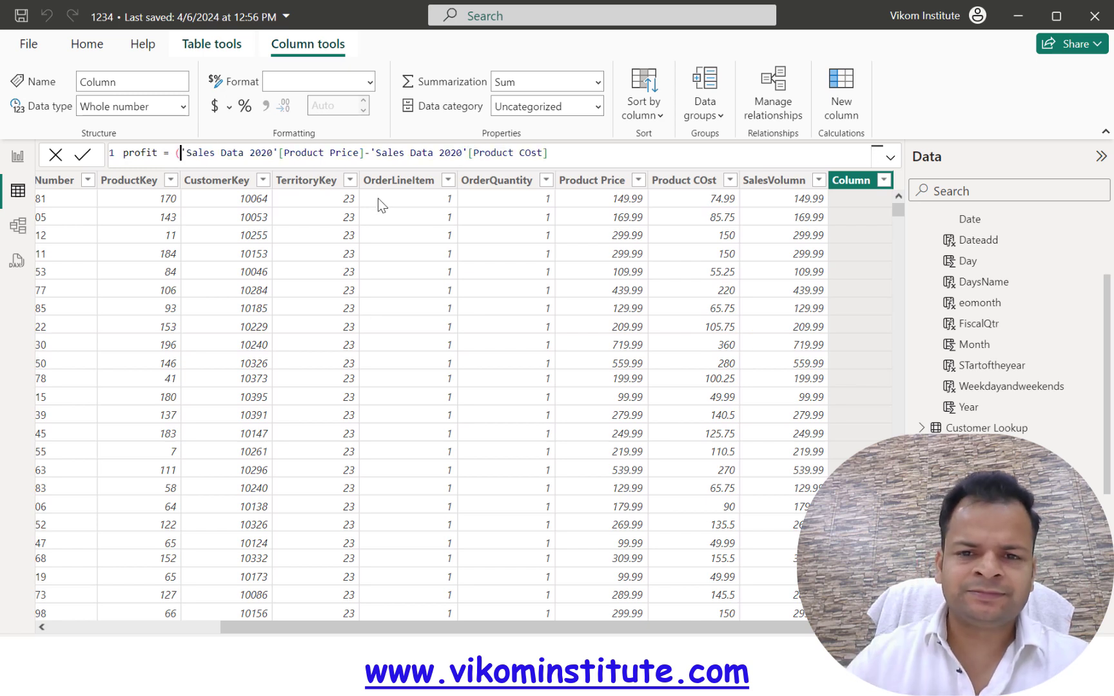
click(594, 150)
text()*)
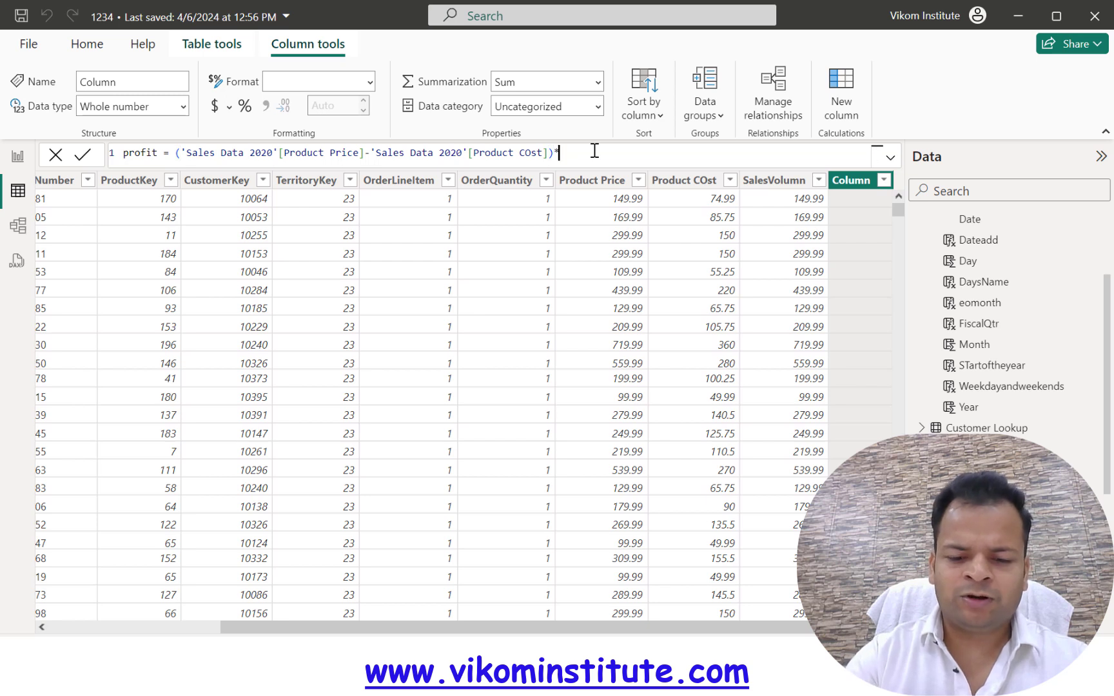
text(quan)
key(Tab)
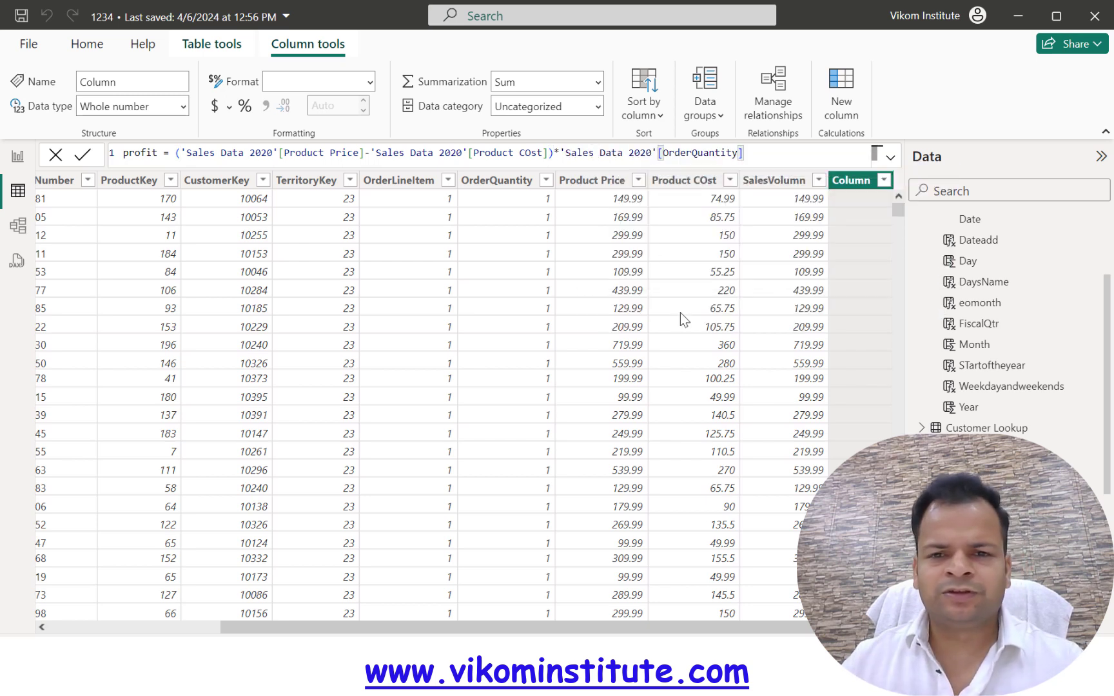
key(Return)
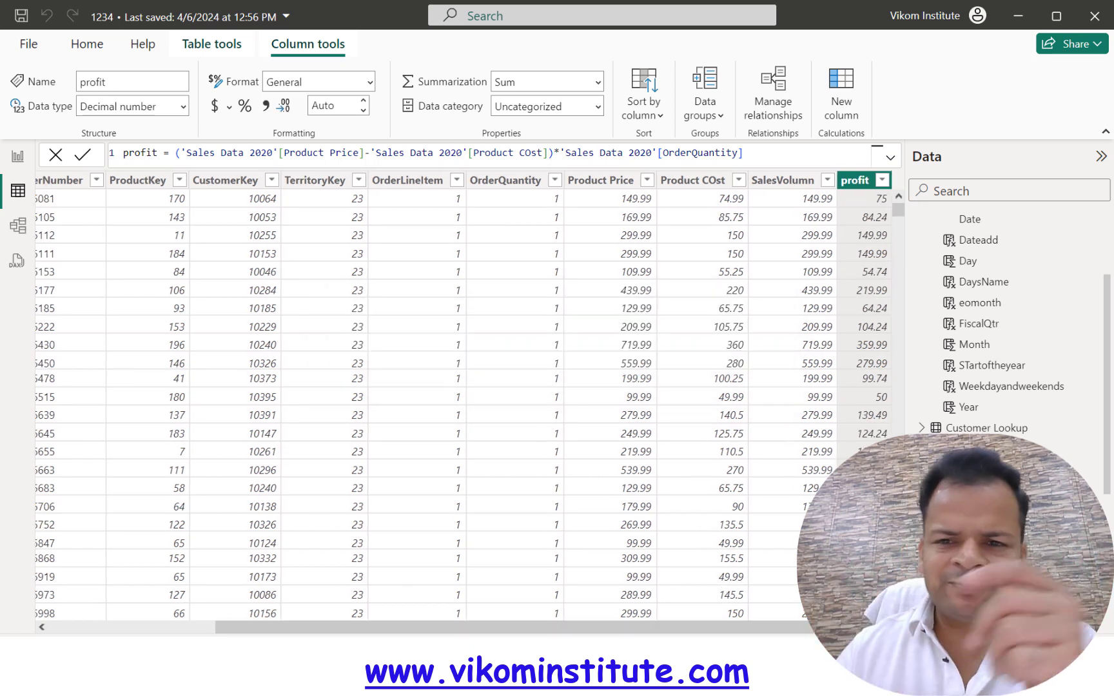
- Insert a matrix visual on report Page 1 with ModelName from Product Lookup as its rows
click(17, 156)
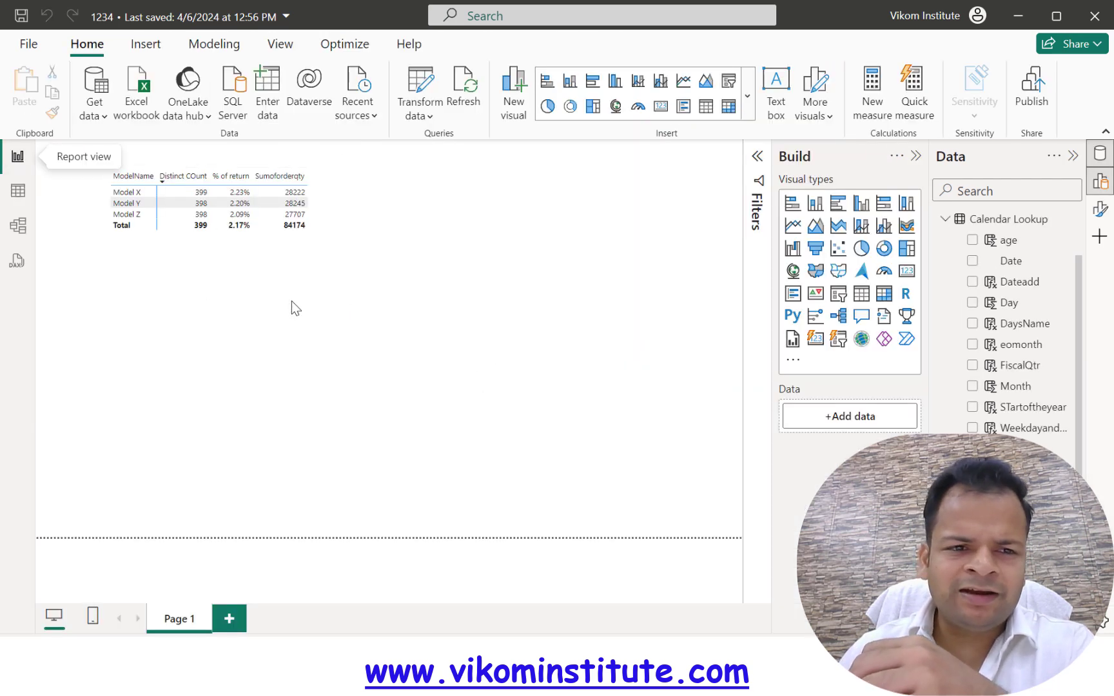
click(747, 96)
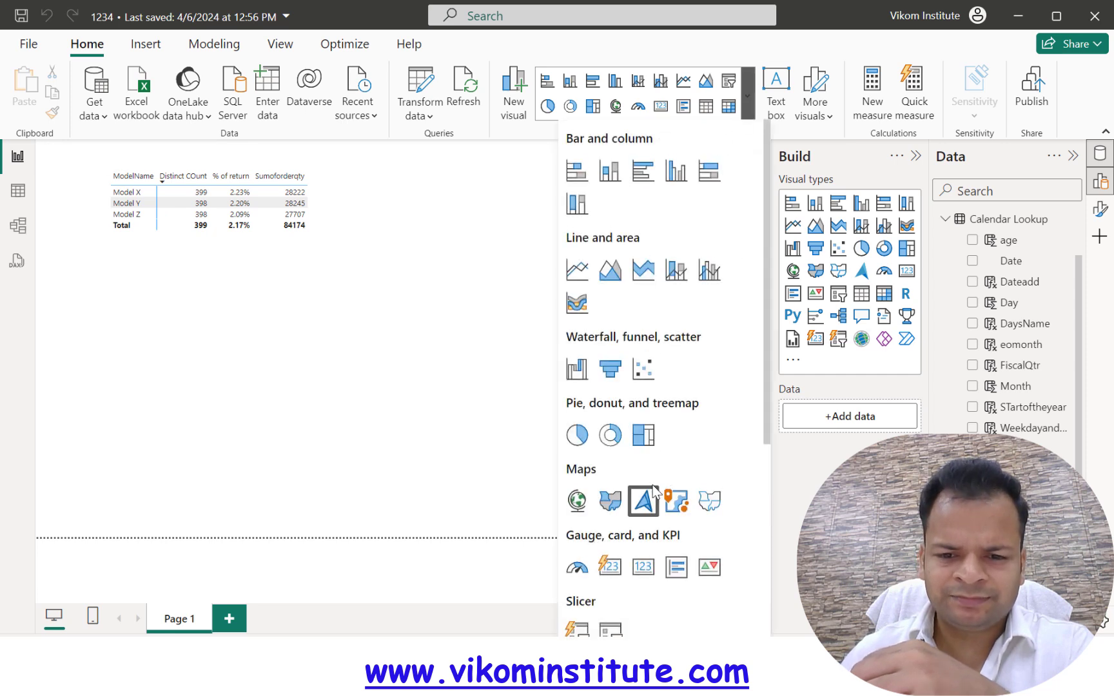
scroll(655, 477, down, 3)
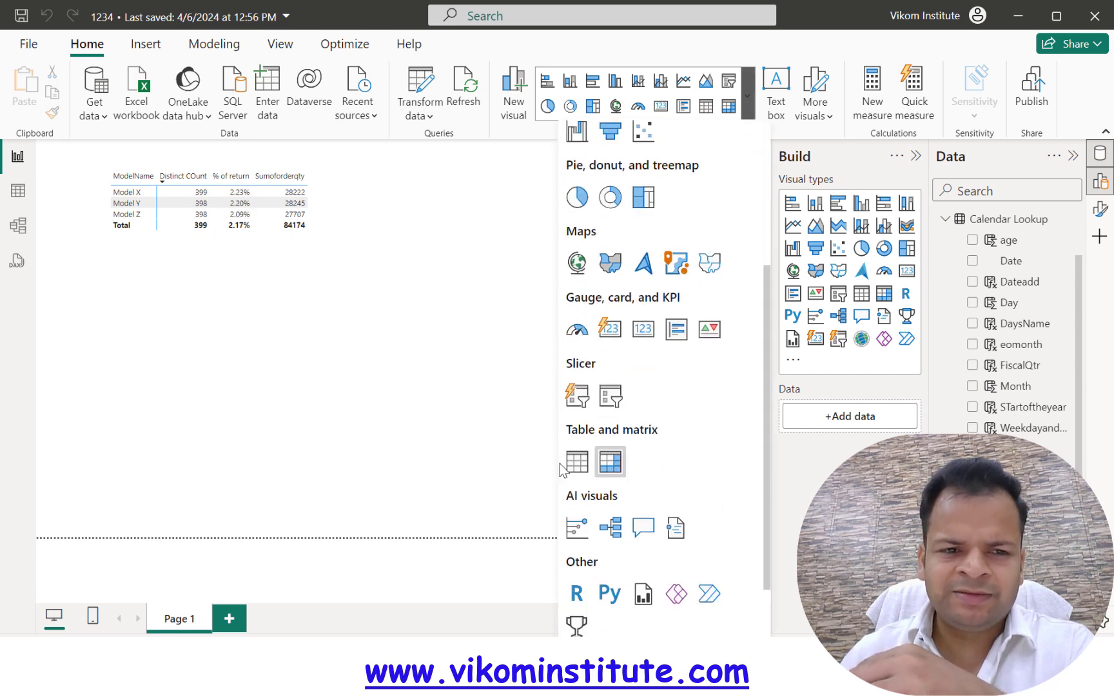
click(610, 462)
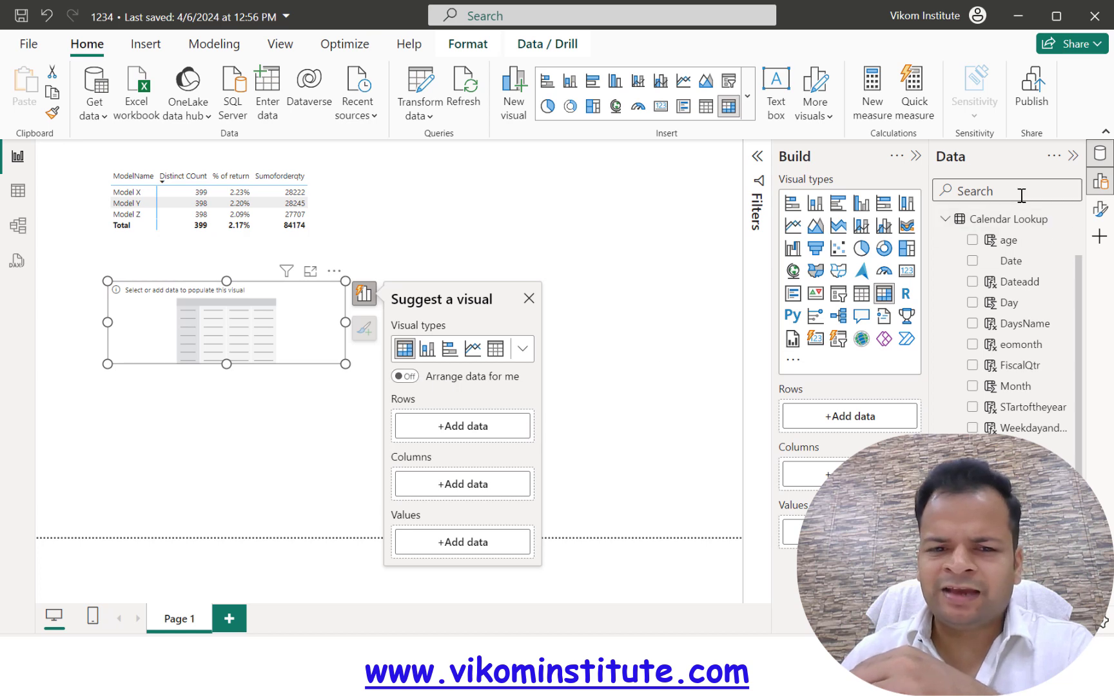
click(480, 431)
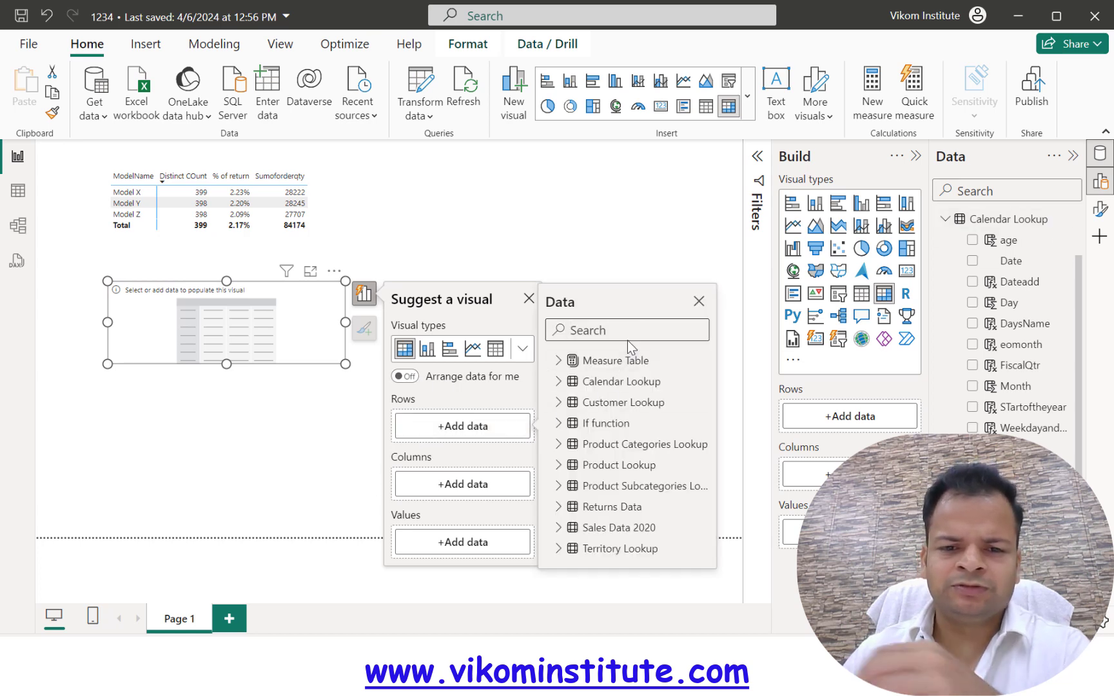
text(model)
click(585, 381)
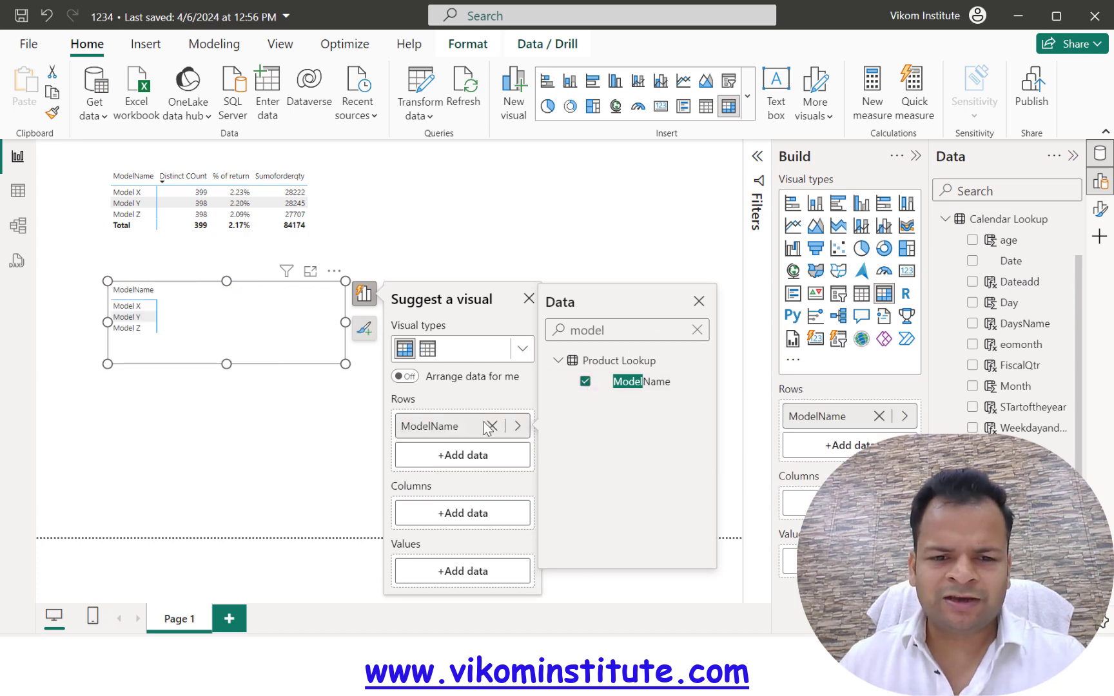
- Add the profit column from Sales Data 2020 to the values of the new matrix
click(476, 571)
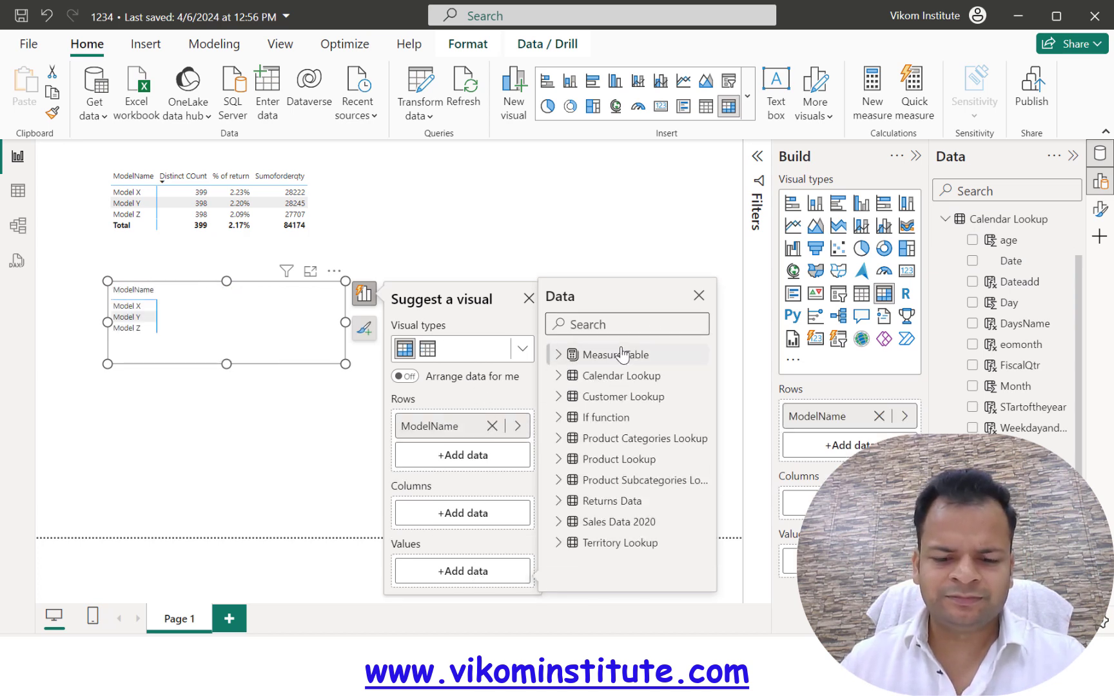
text(prof)
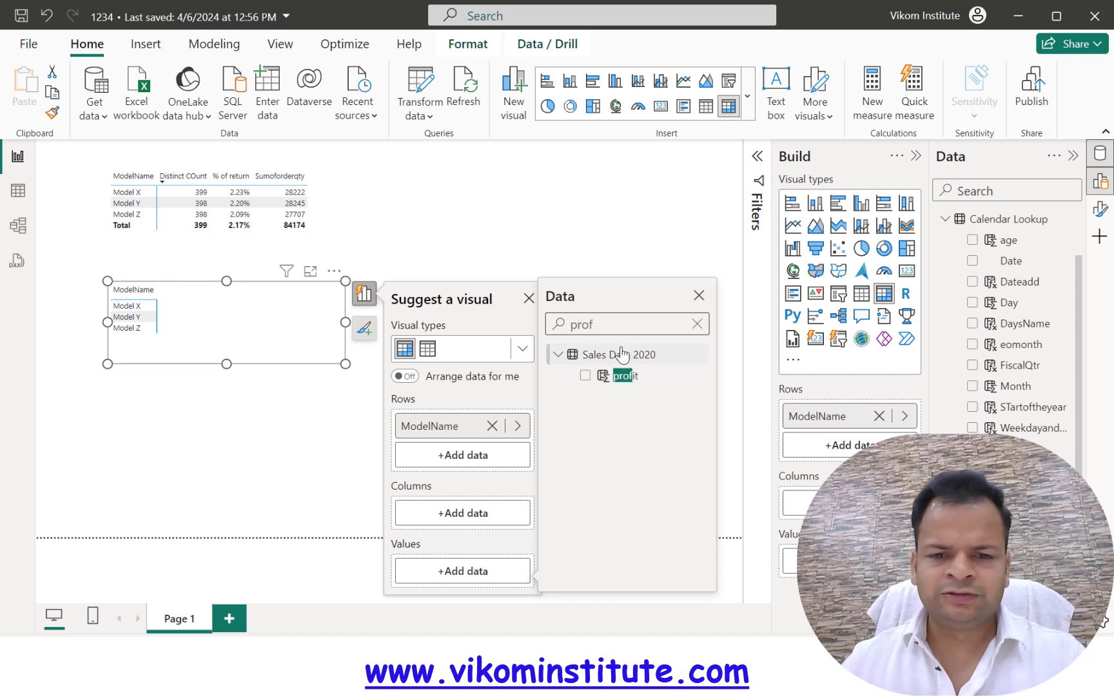
click(584, 376)
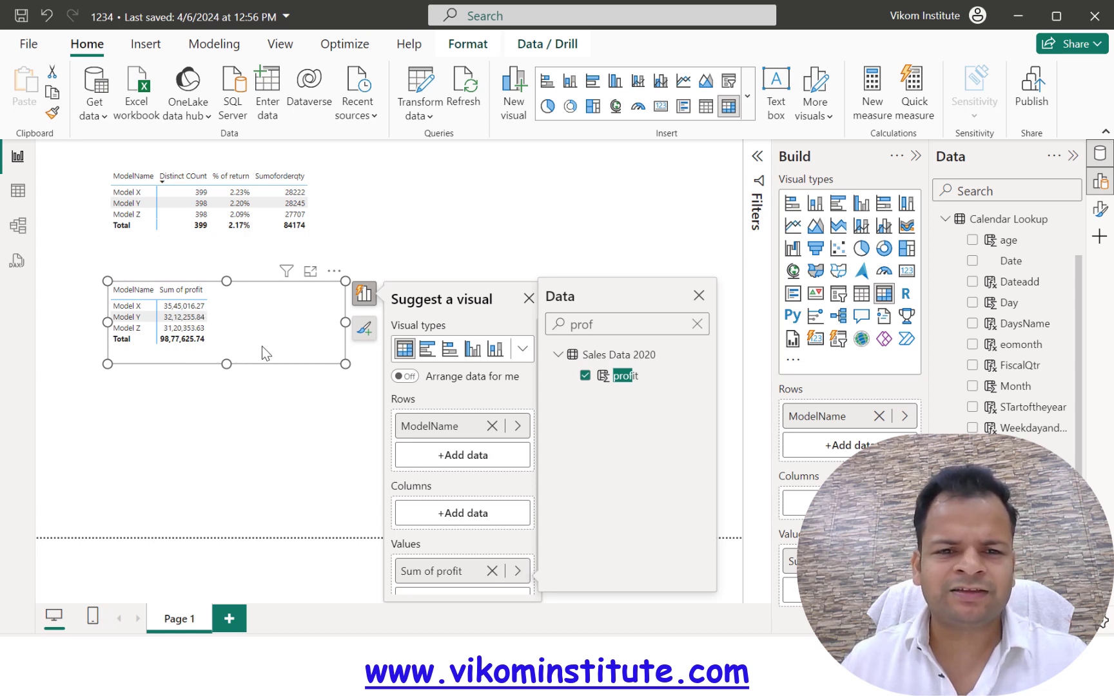
click(597, 232)
- Change the profit column's data type to Whole number, accepting the conversion, and format it with a thousands separator
scroll(1021, 332, up, 2)
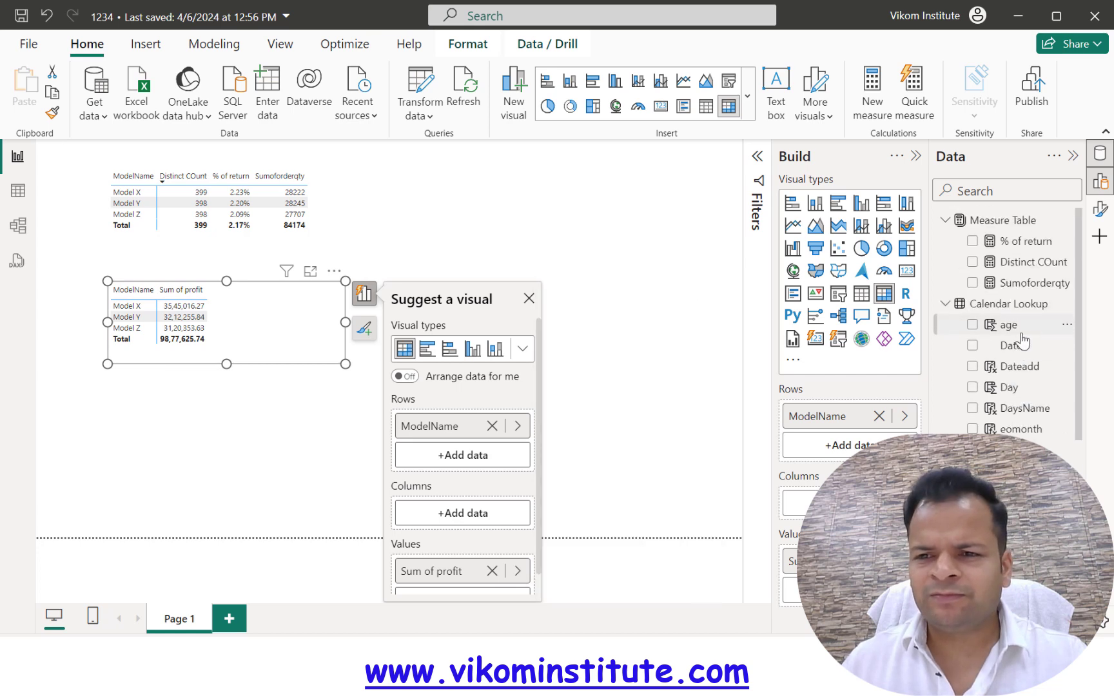
scroll(1023, 348, down, 8)
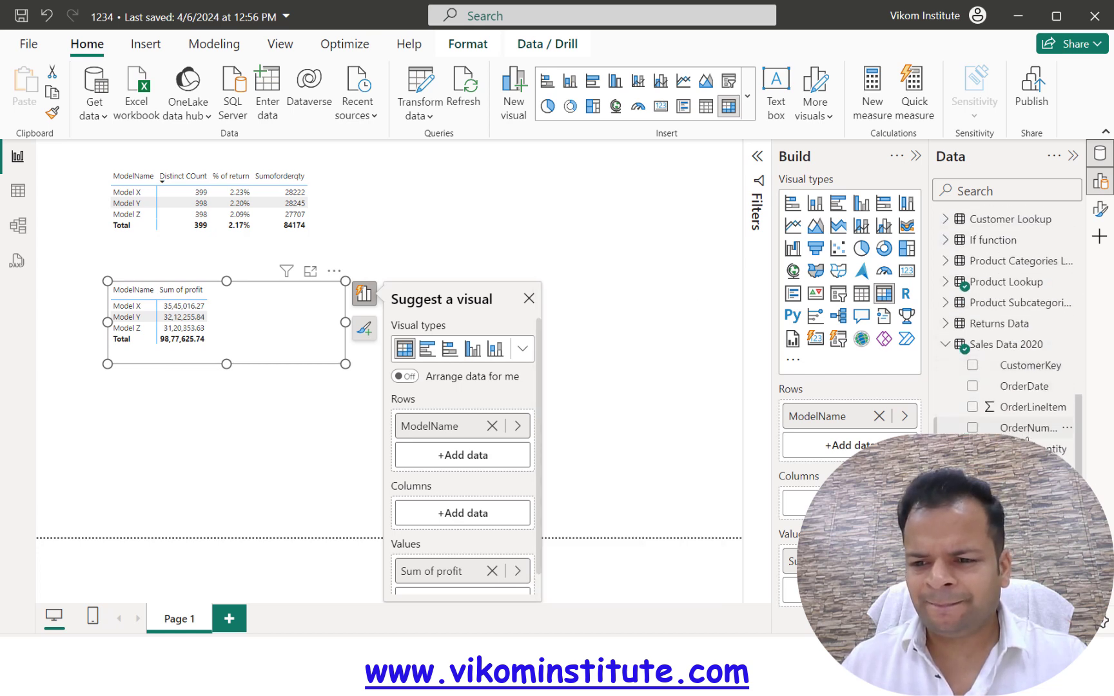
click(1013, 532)
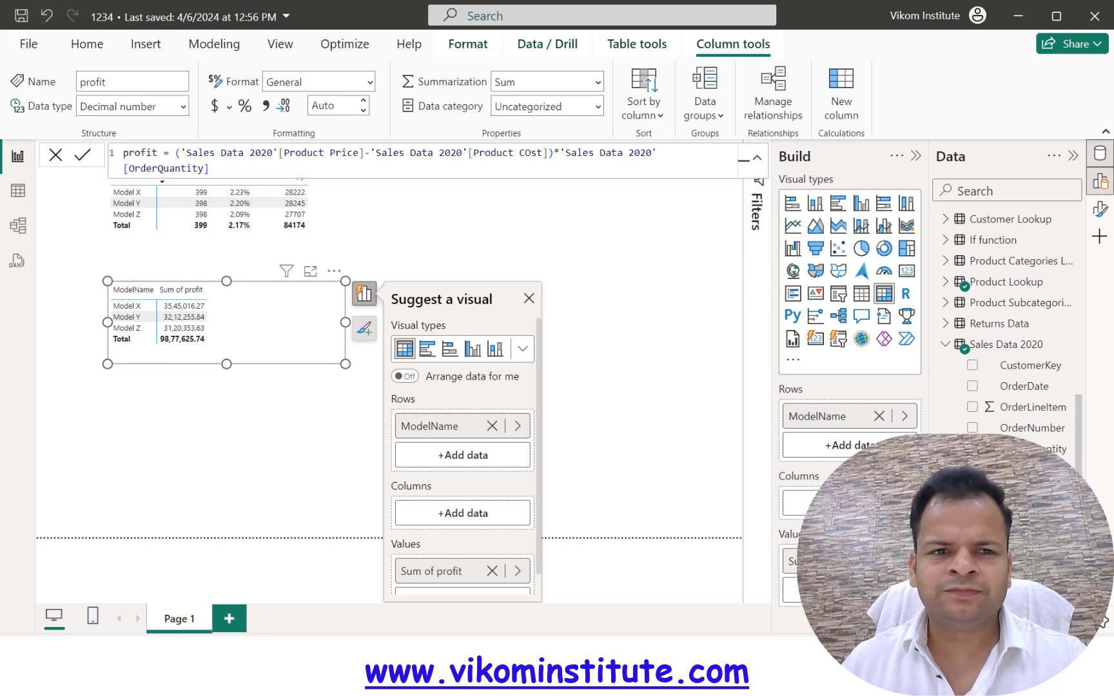
click(182, 107)
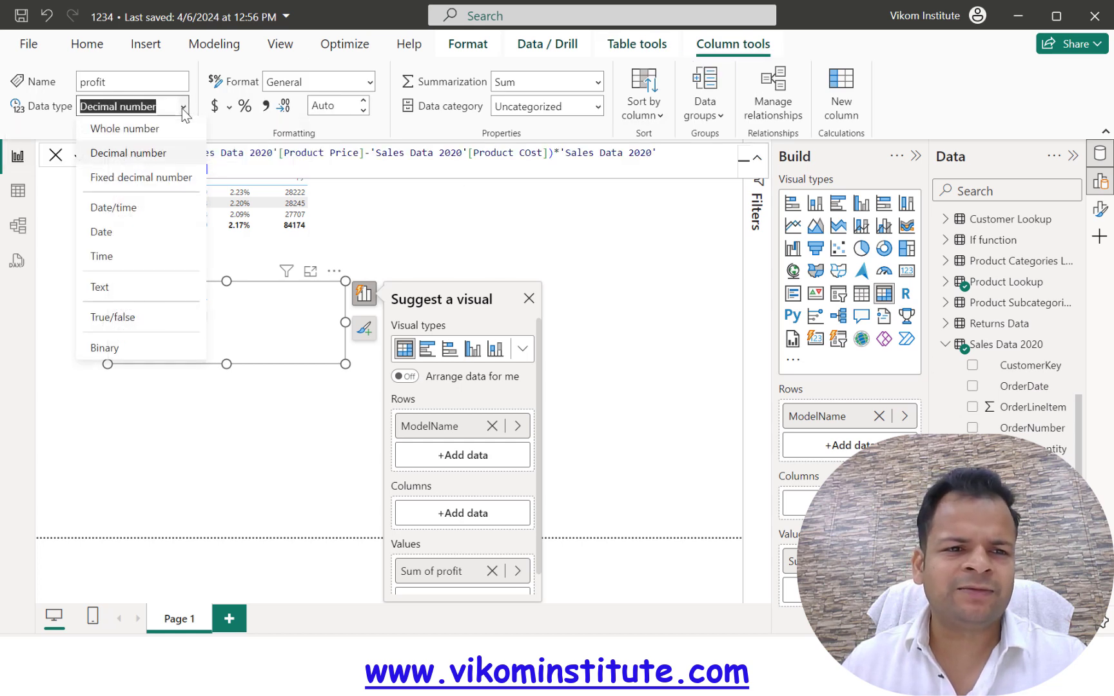
click(145, 133)
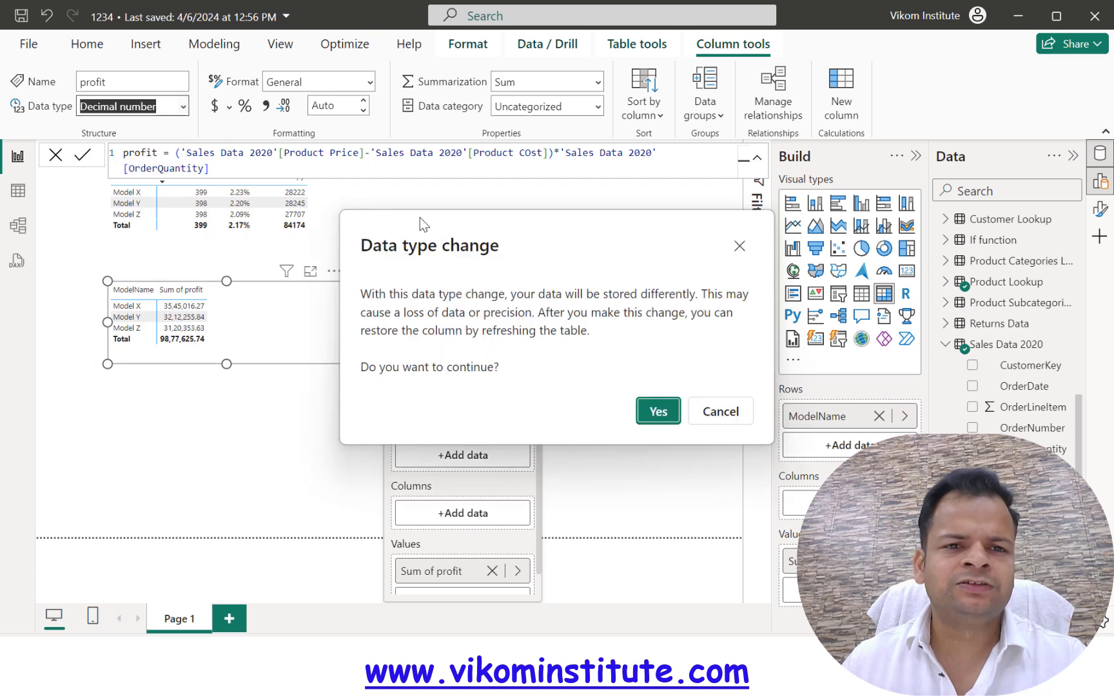
click(668, 420)
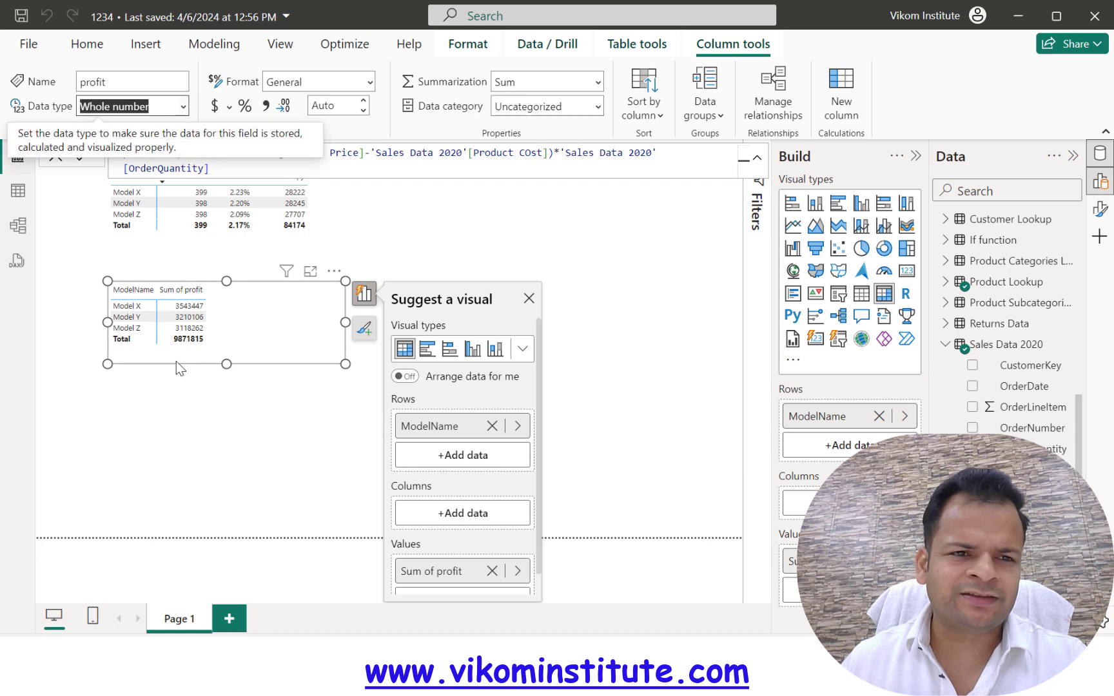
click(265, 107)
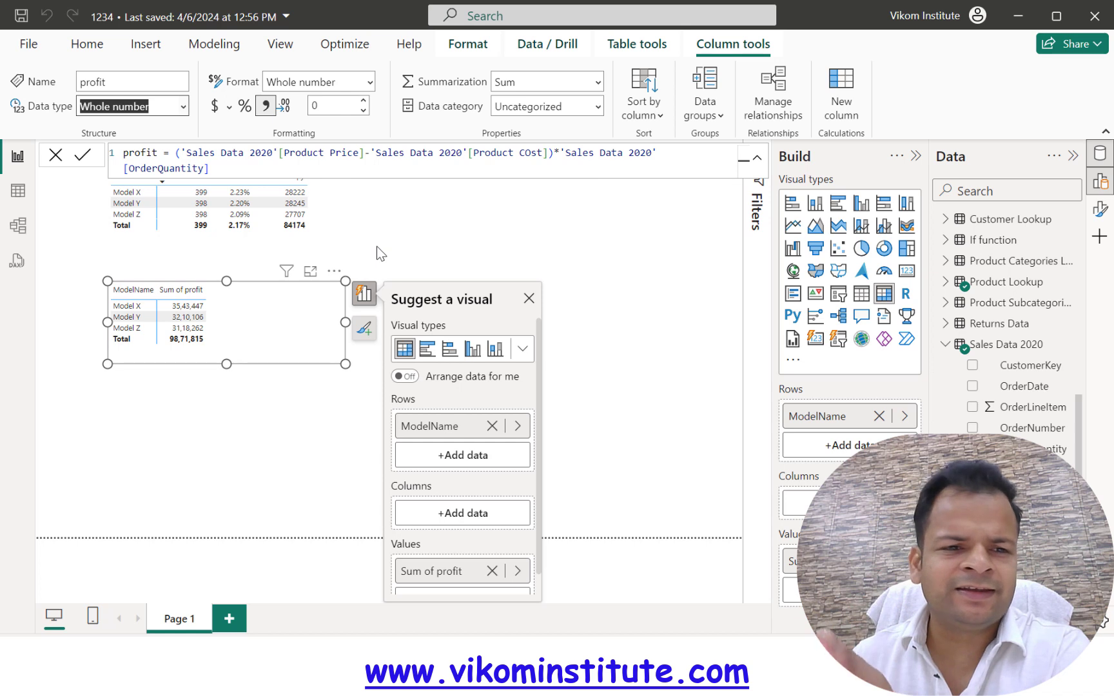
click(567, 405)
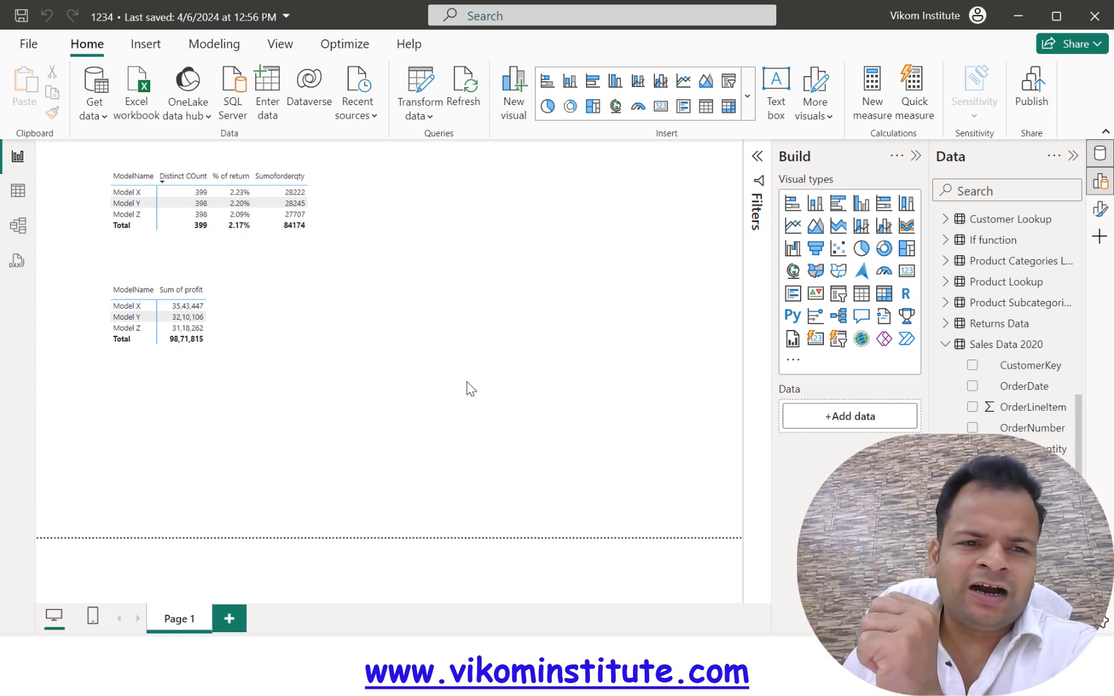
- Insert an empty card visual on Page 1 beside the profit matrix
click(747, 95)
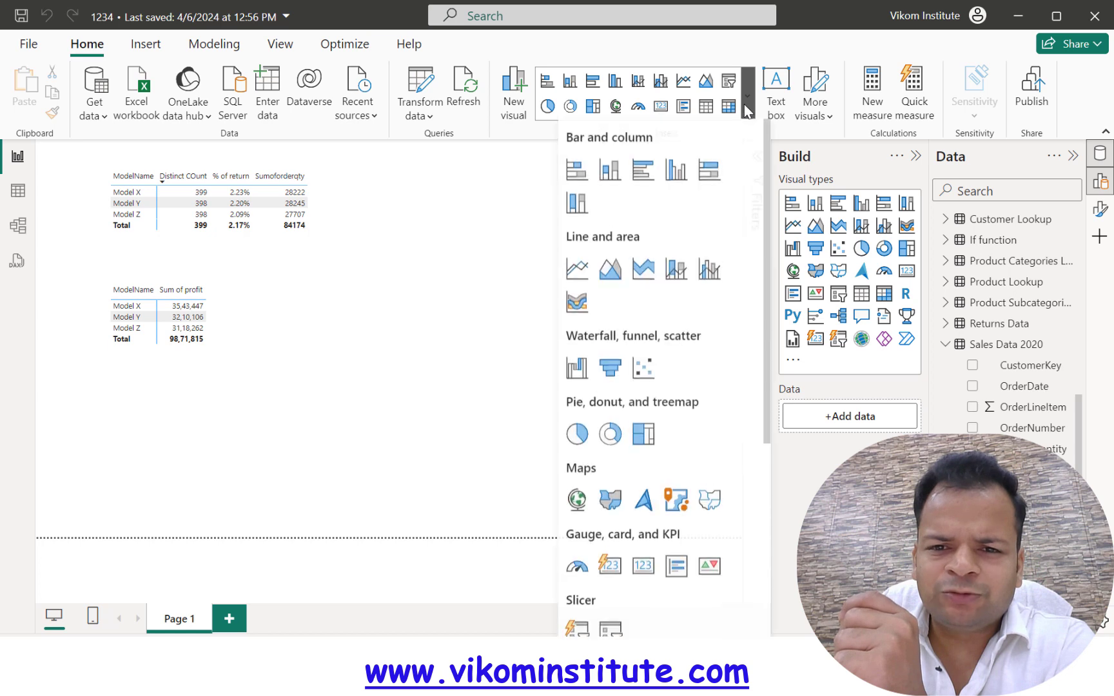
scroll(626, 453, down, 3)
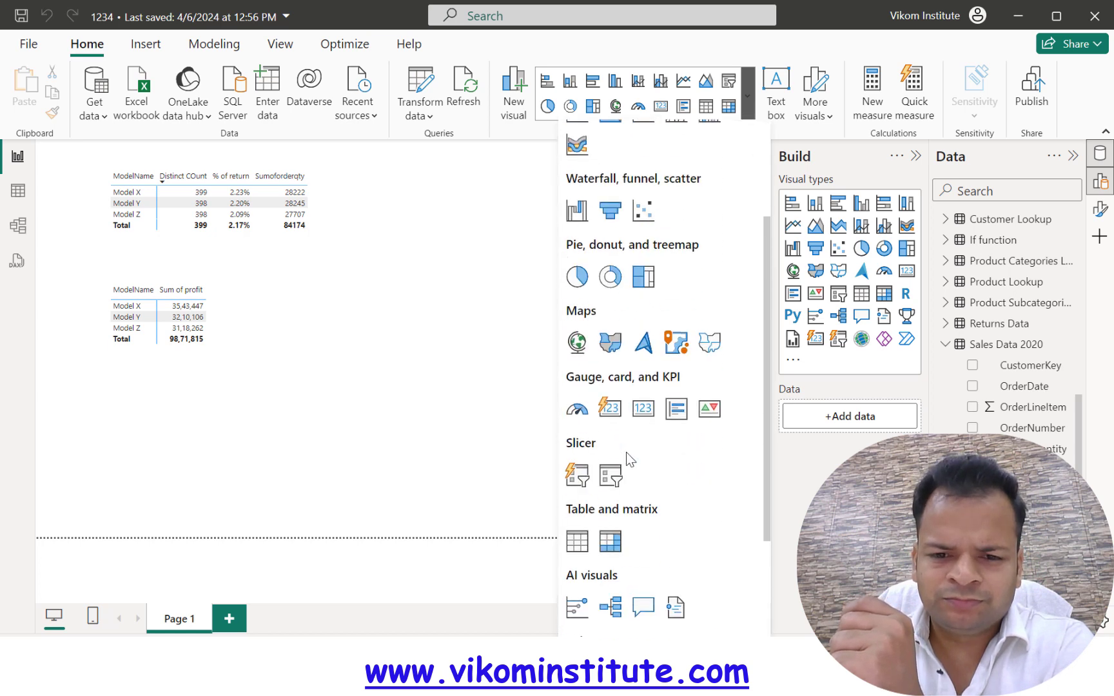
click(640, 419)
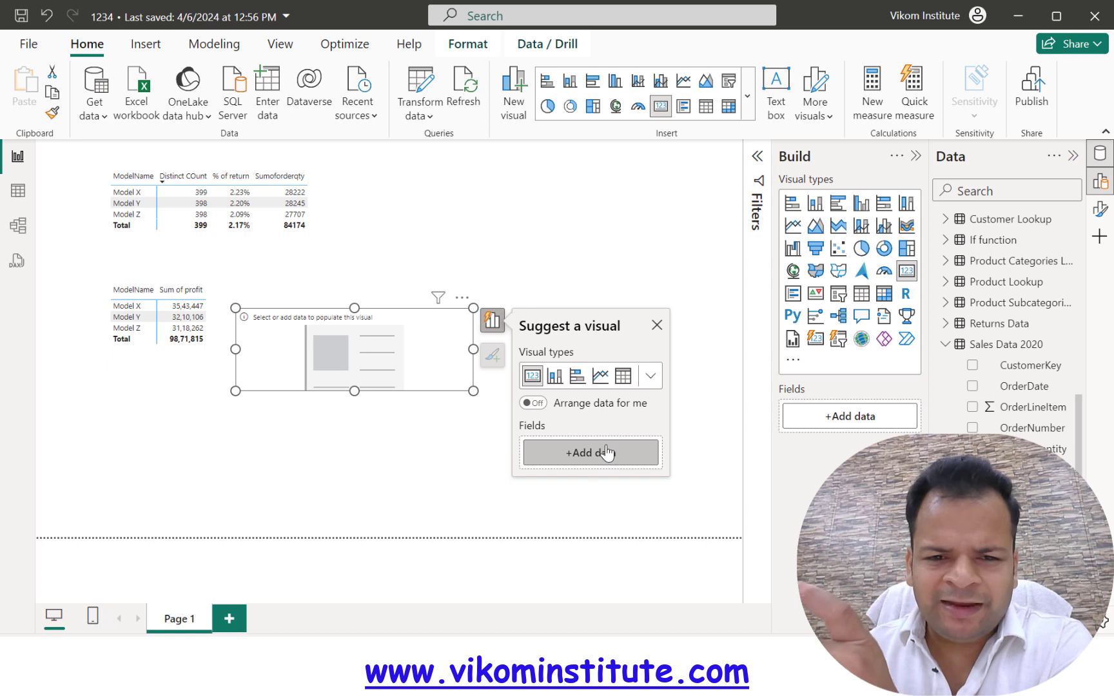
click(595, 213)
- Create a separate card visual on the page showing the Sumoforderqty measure from Measure Table
scroll(1000, 314, up, 10)
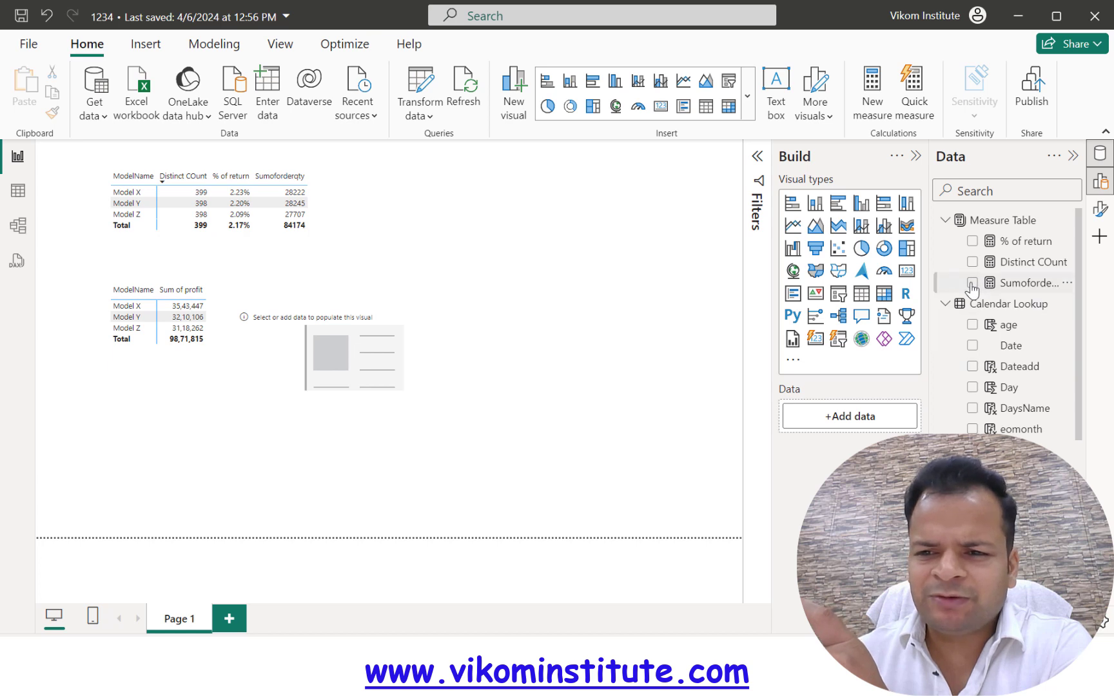
drag(969, 283, 870, 393)
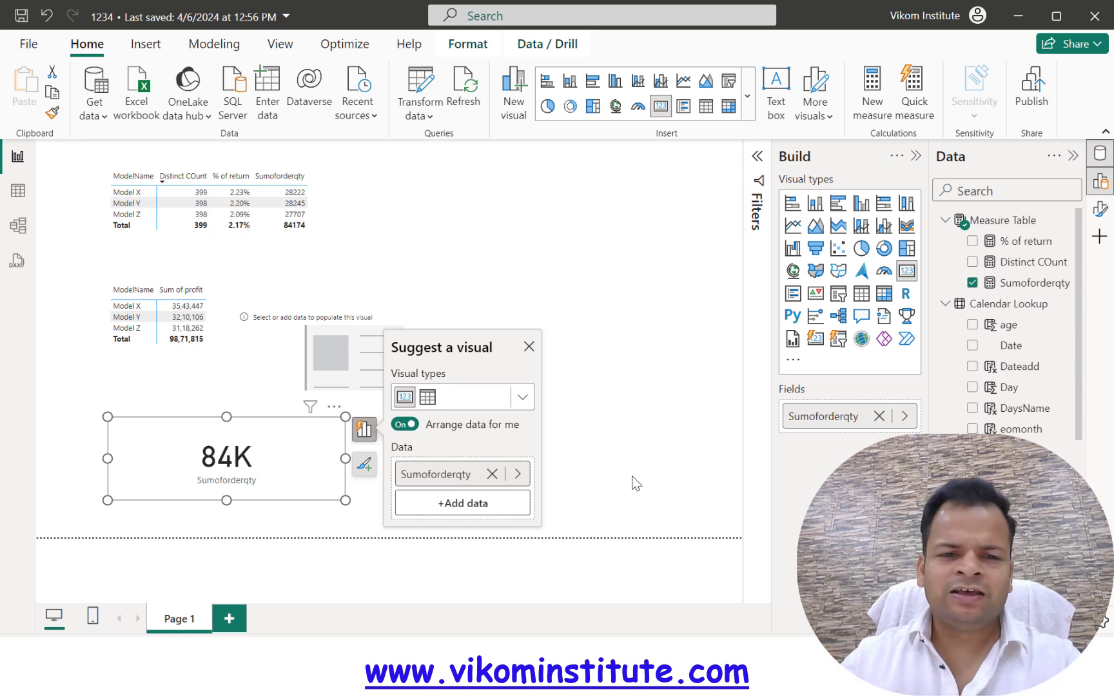
click(599, 203)
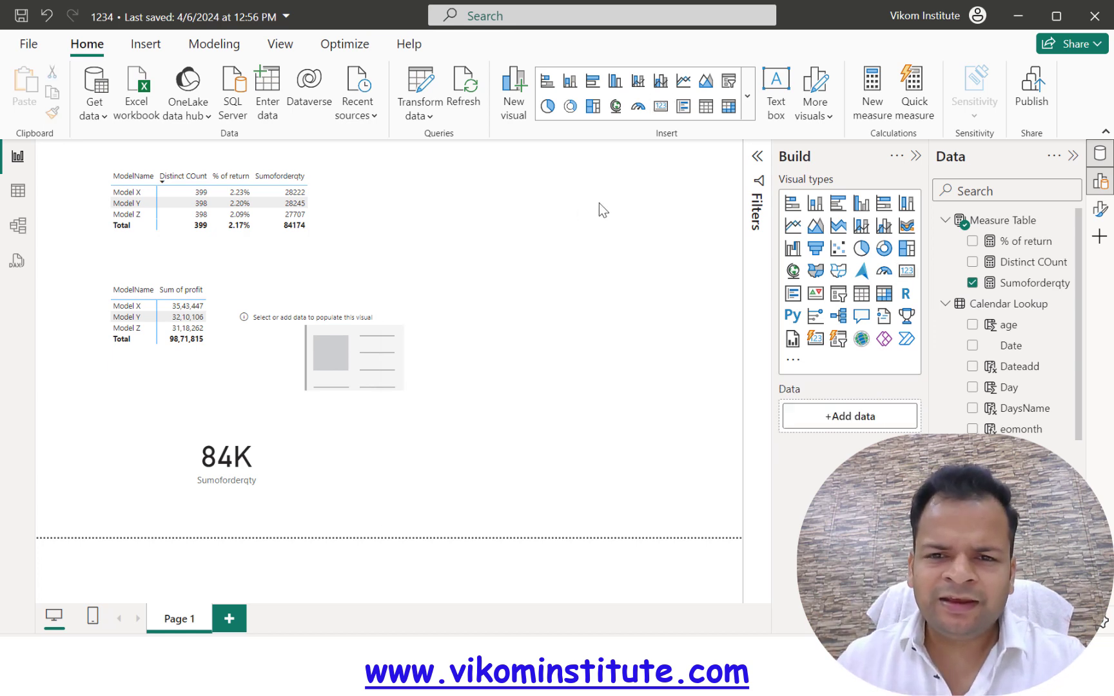
- Populate the empty card beside the profit matrix with the Sumoforderqty measure from Measure Table
click(396, 357)
click(491, 323)
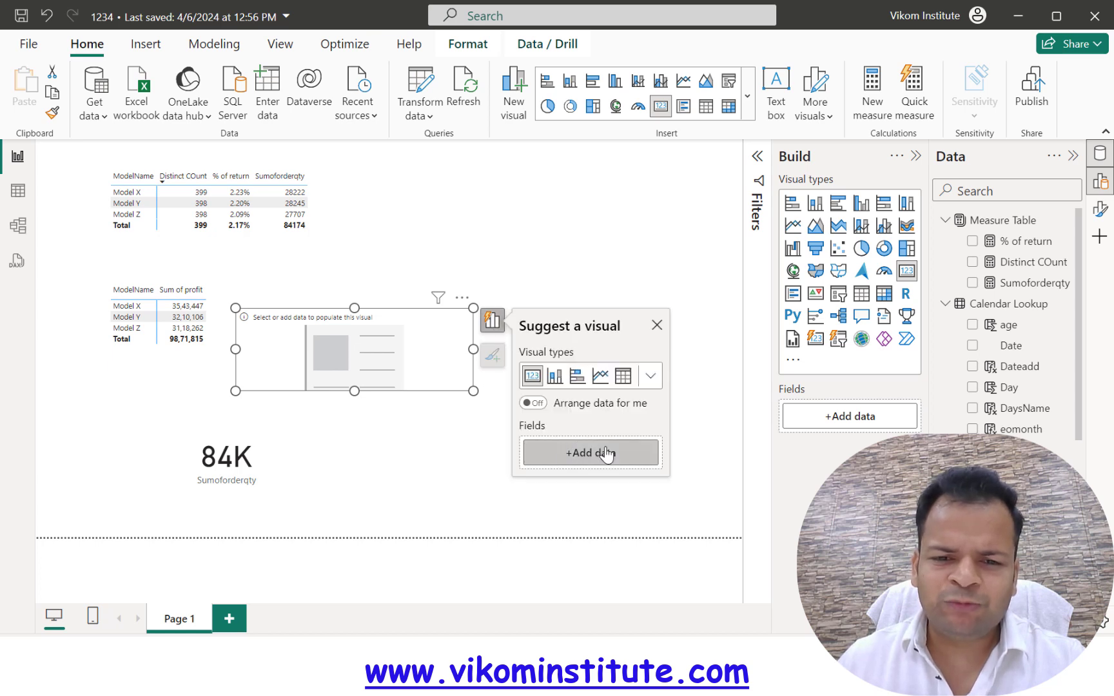
click(570, 457)
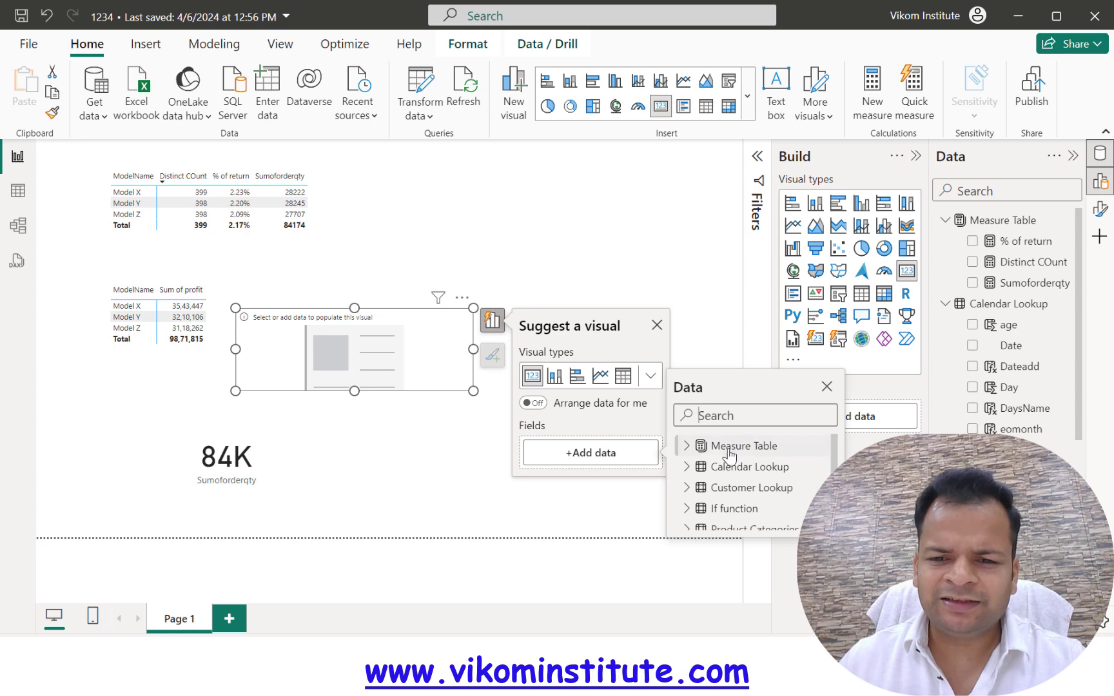
click(687, 447)
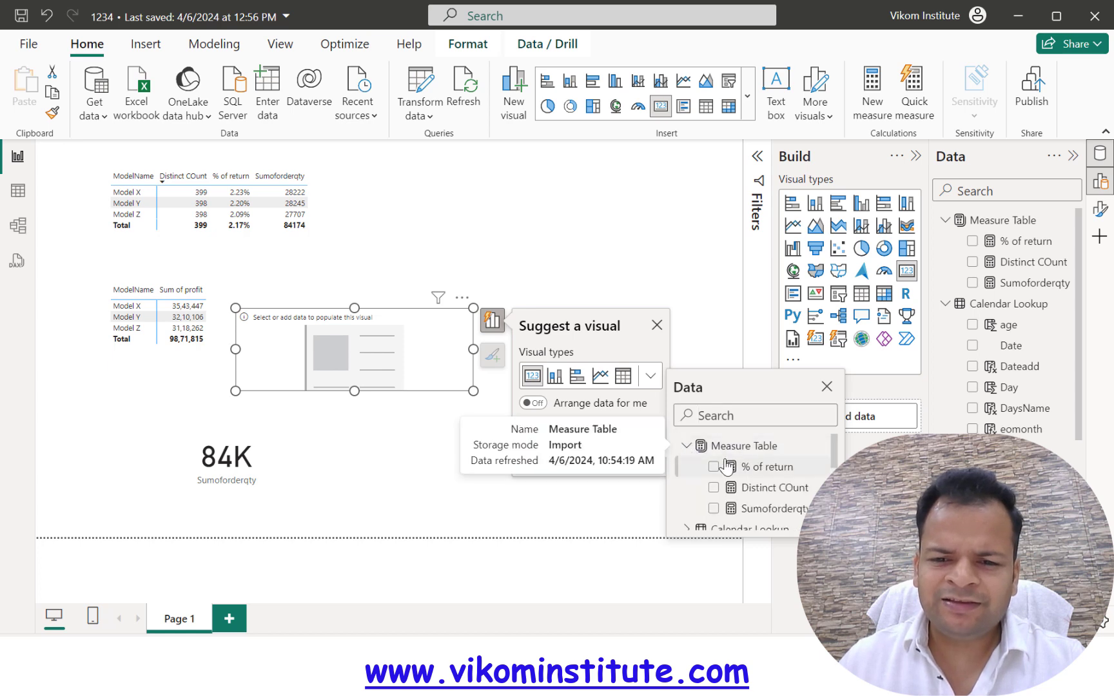
click(713, 508)
click(702, 290)
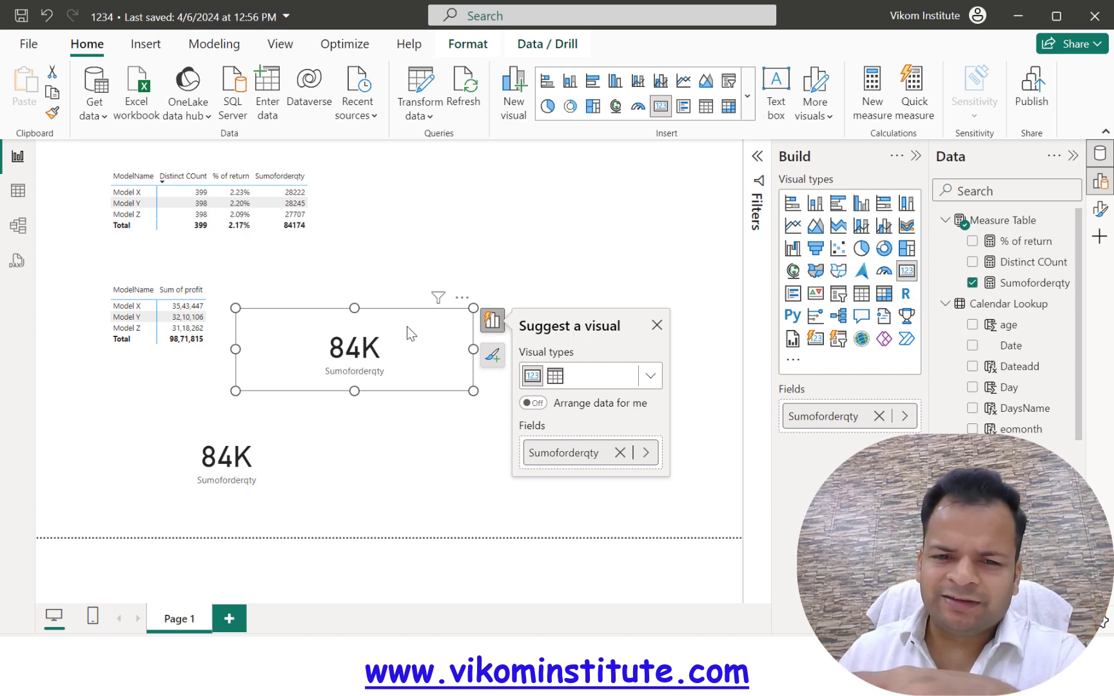
- Create a new measure in the Sales Data 2020 table and name it Total of Model X
click(471, 529)
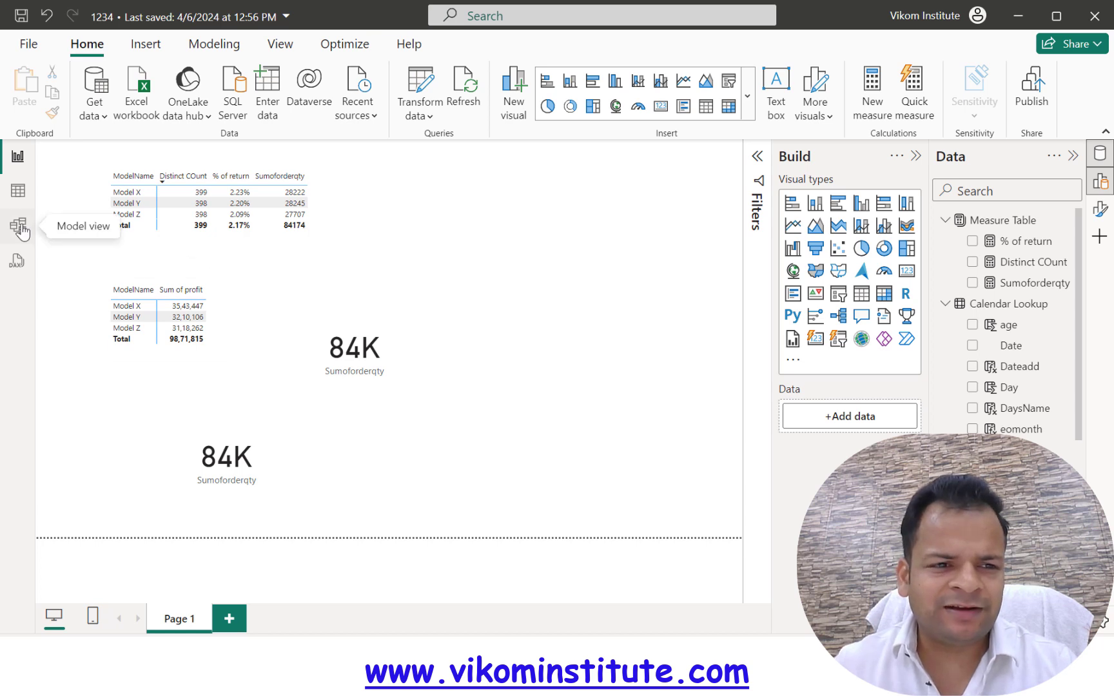
click(18, 191)
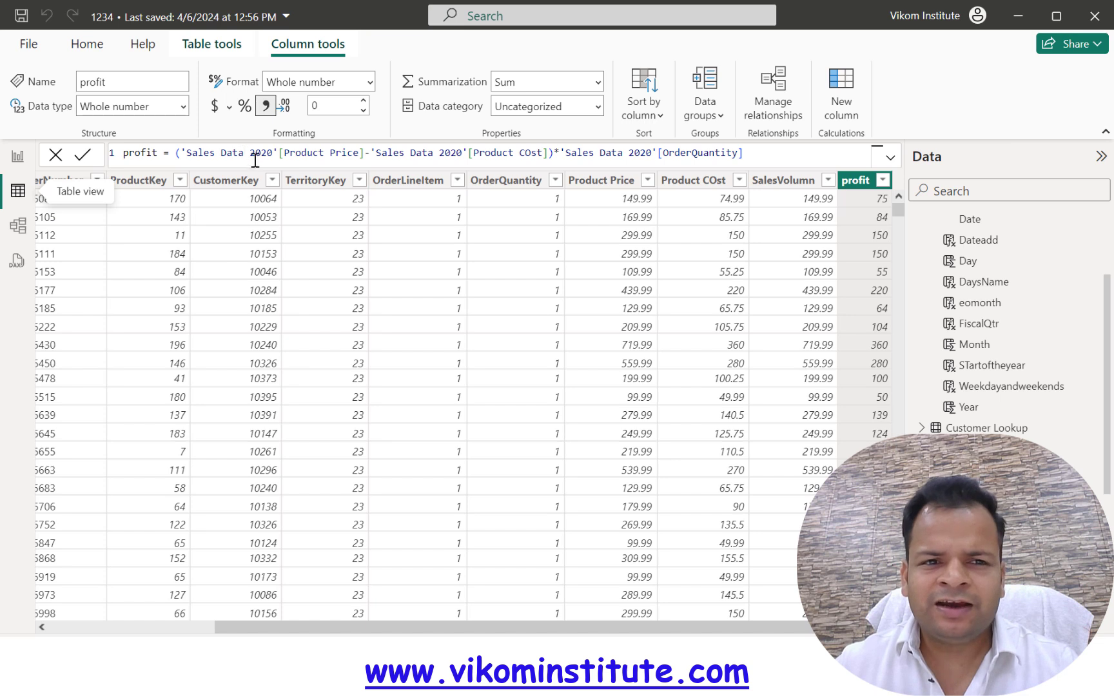
click(93, 47)
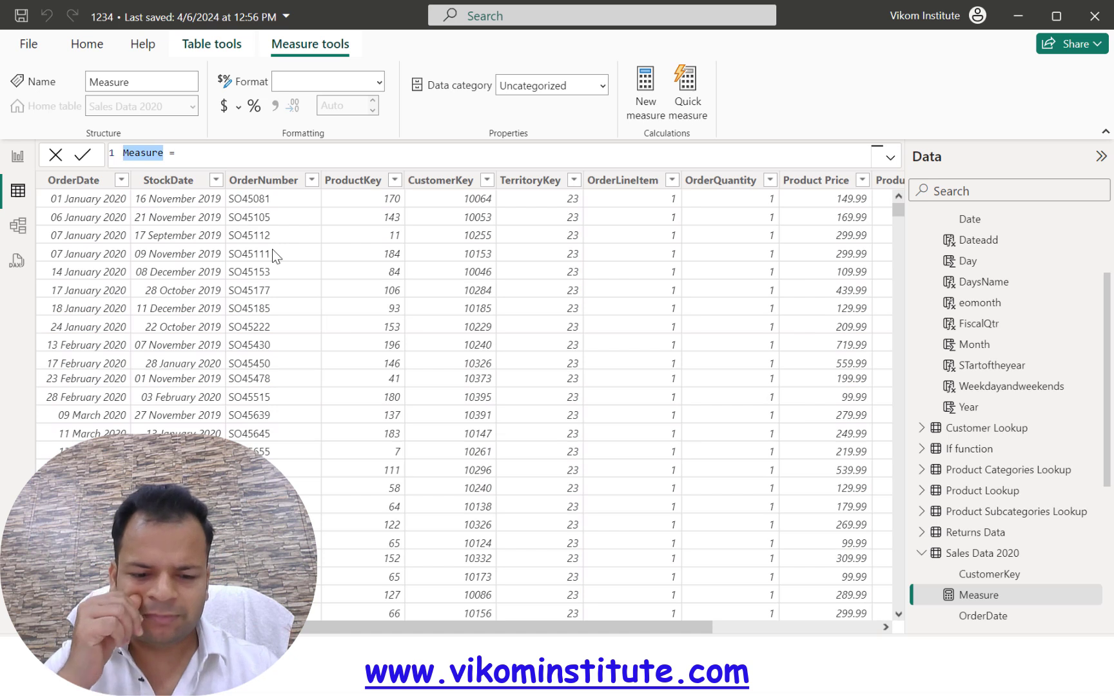
text(Total of )
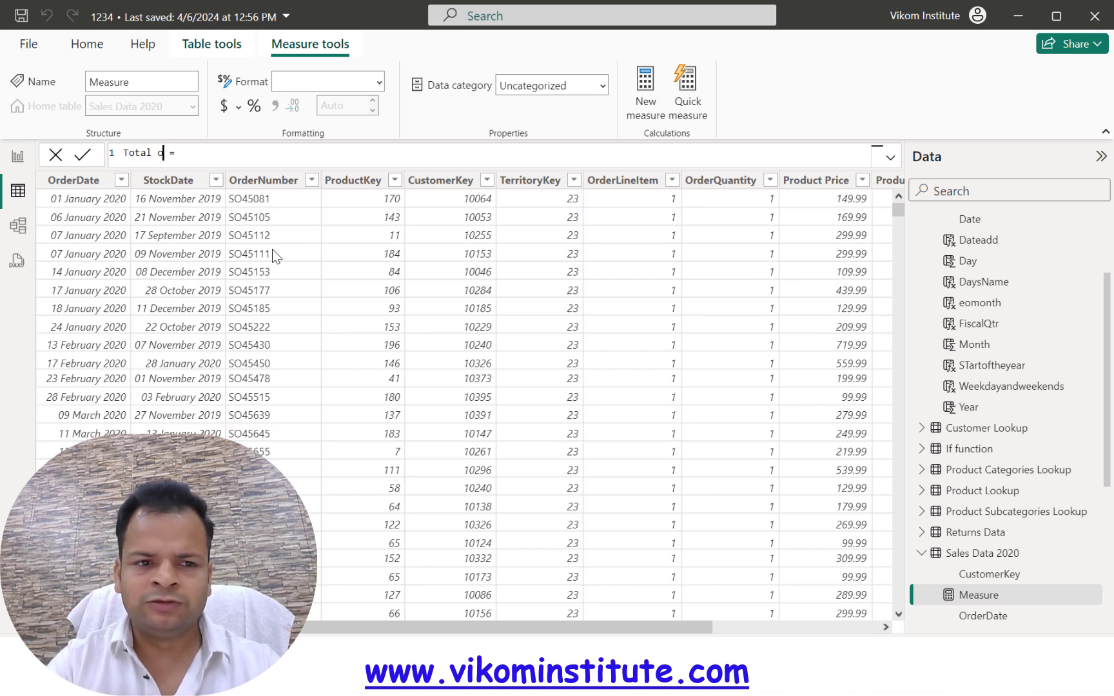
text(Model X)
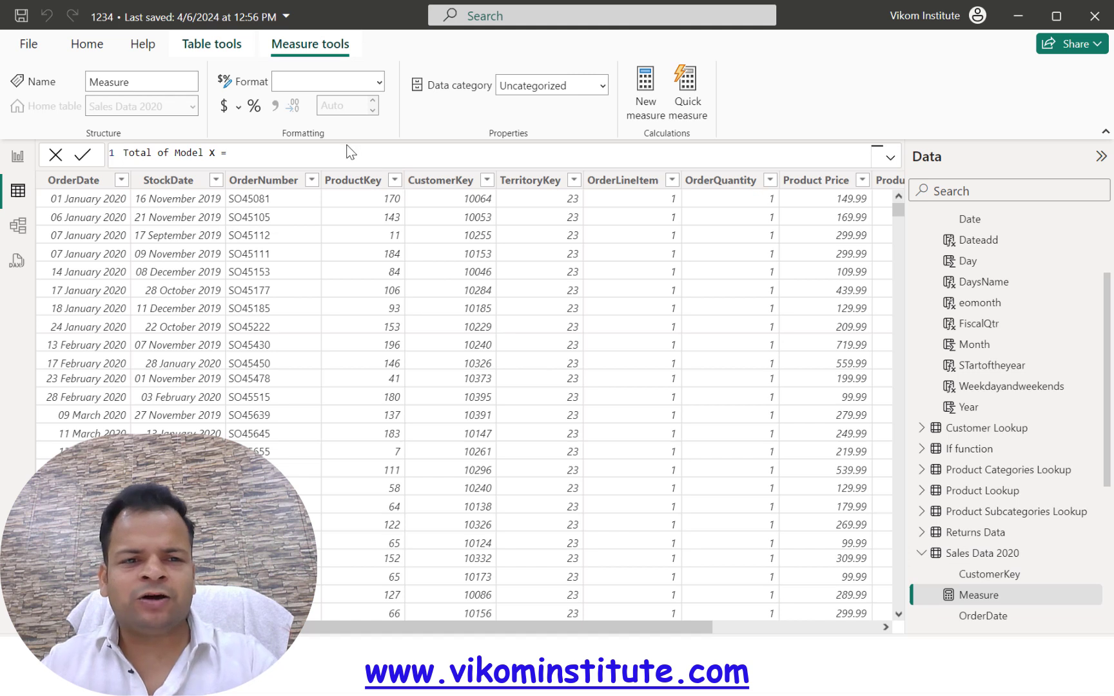
- Begin the Total of Model X formula with CALCULATE, using the [Sumoforderqty] measure as its expression
text(cal)
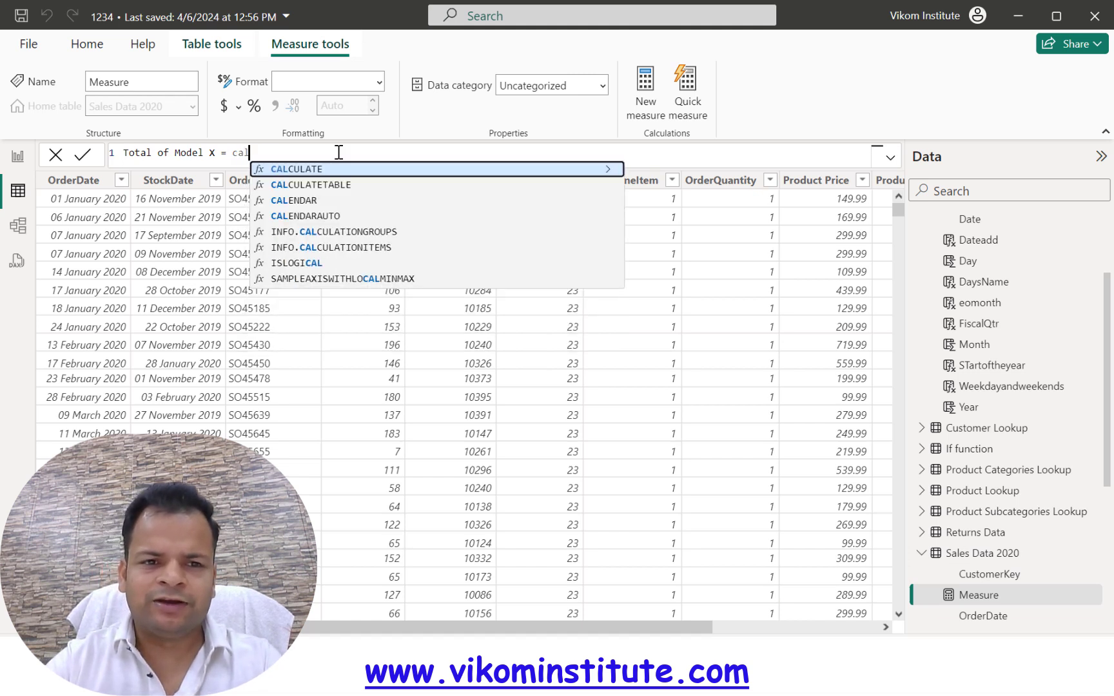
key(Tab)
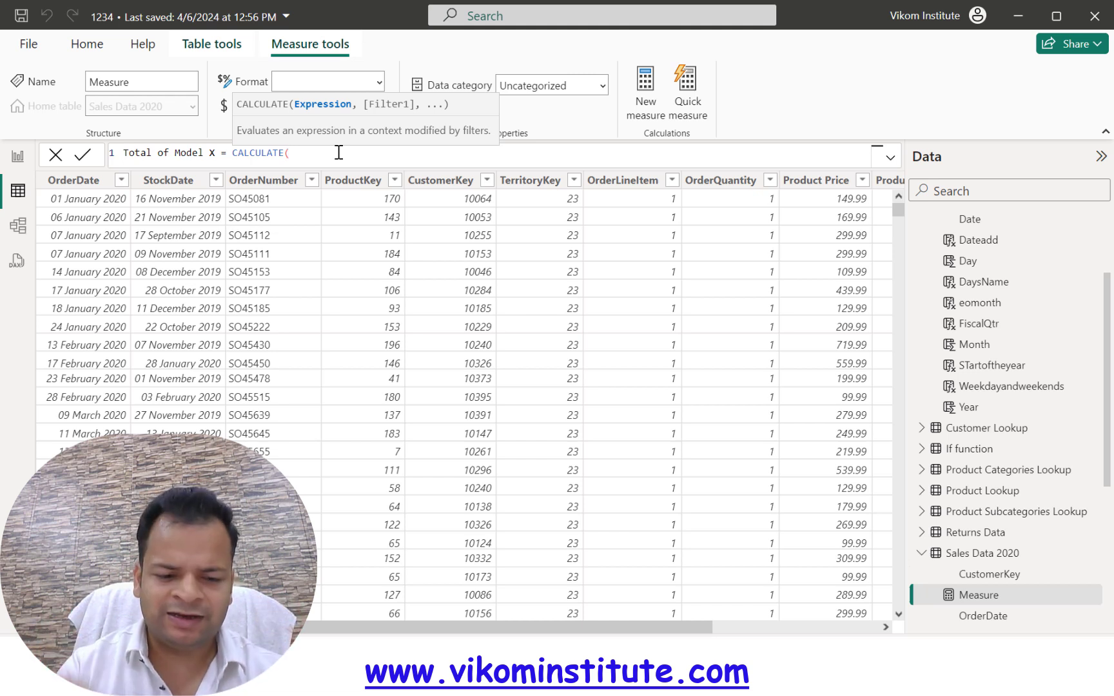
text(su)
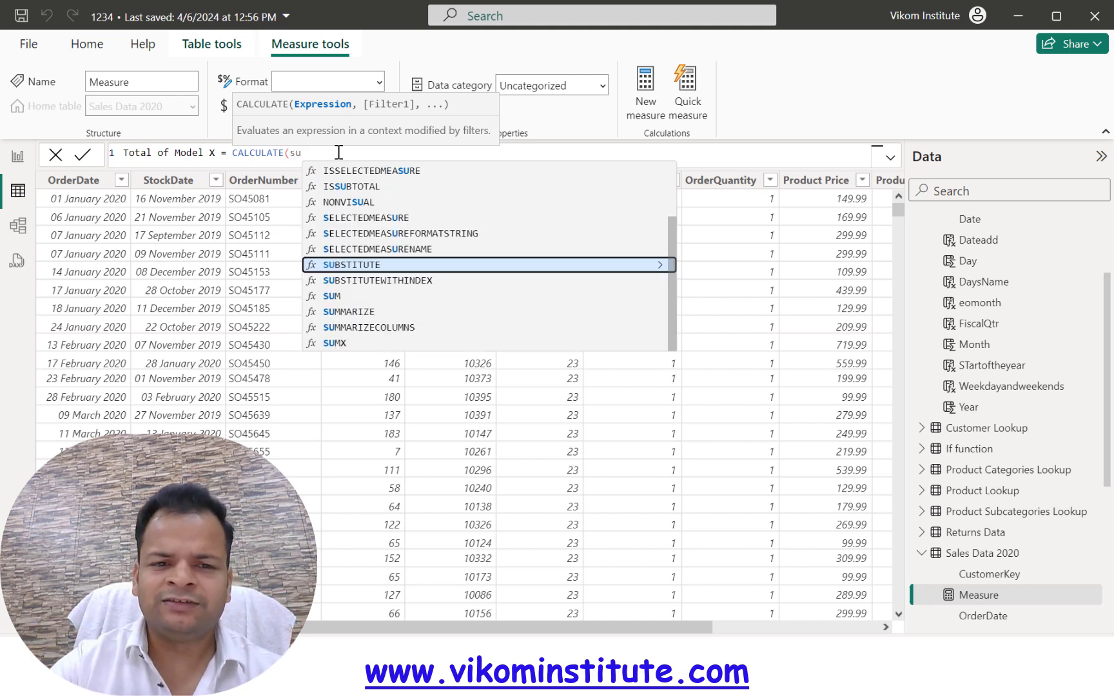
text(m)
key(Tab)
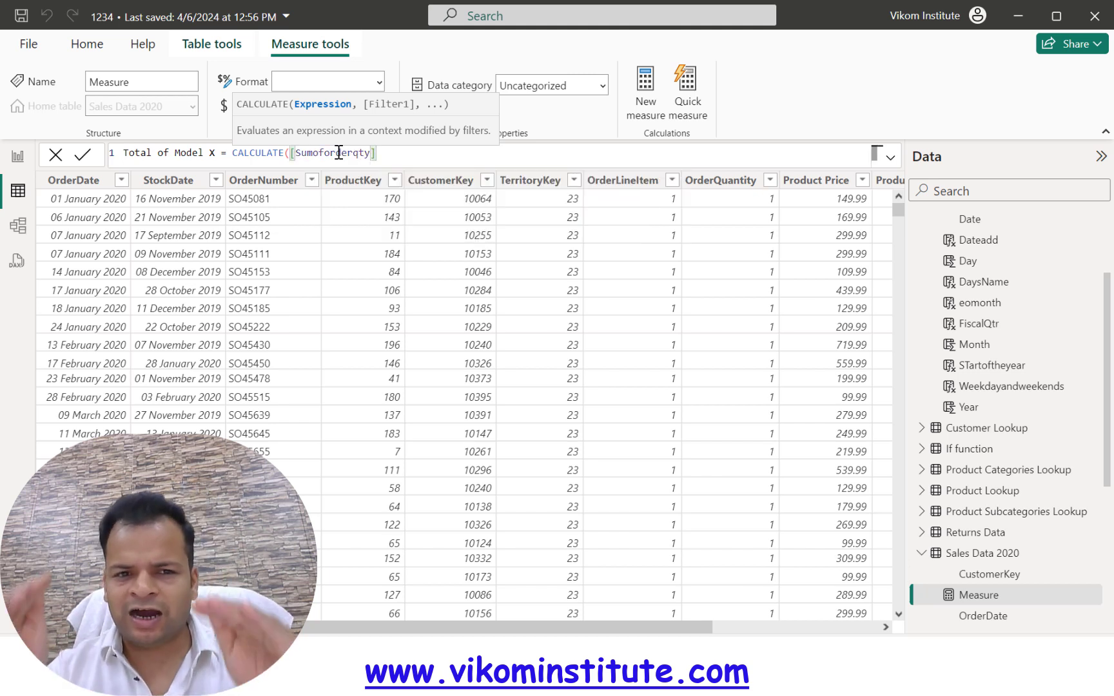
text(,)
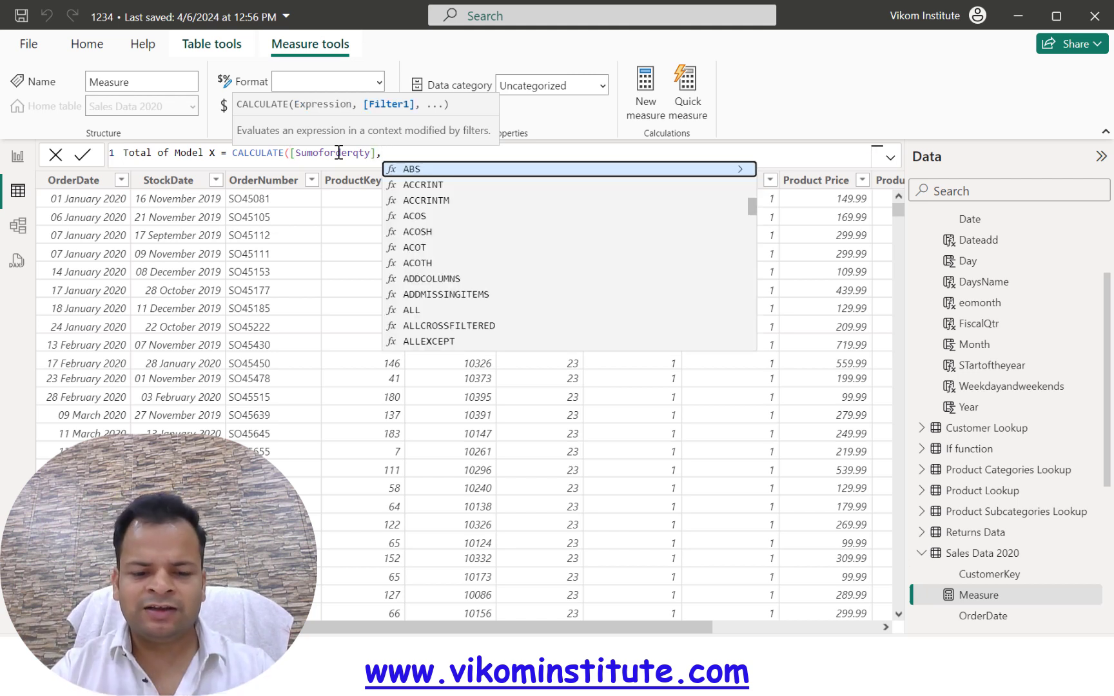
- Complete the Total of Model X formula with the filter 'Product Lookup'[ ModelName ]="Model X" and commit it
text(mod)
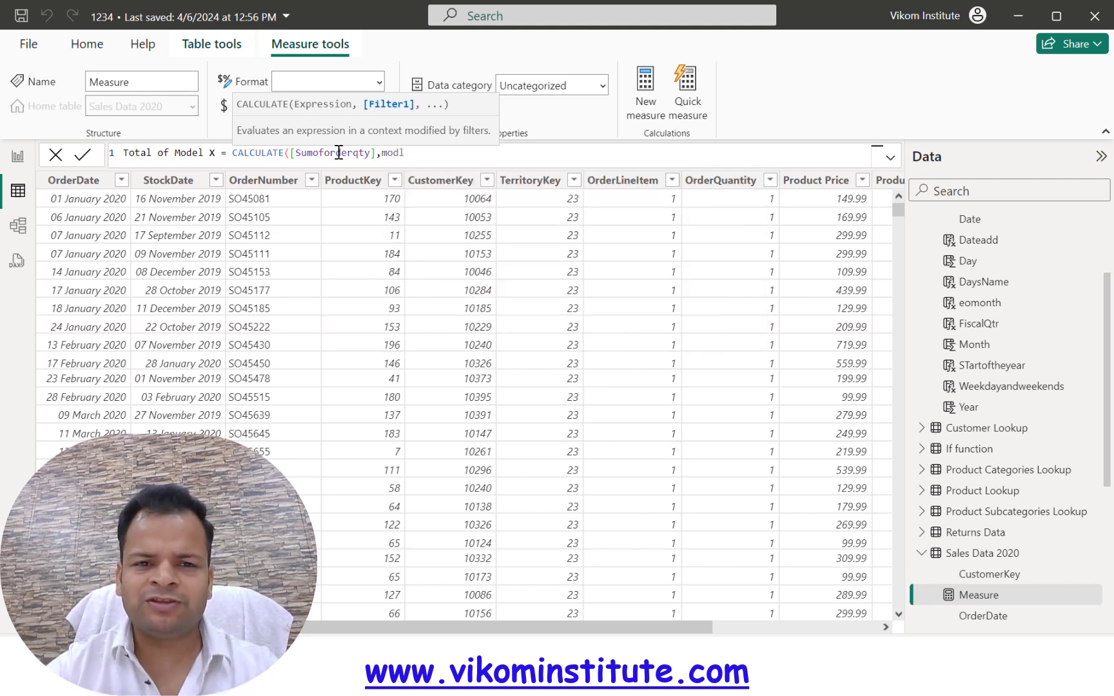
text(l)
key(BackSpace)
key(Up)
key(Up)
key(Tab)
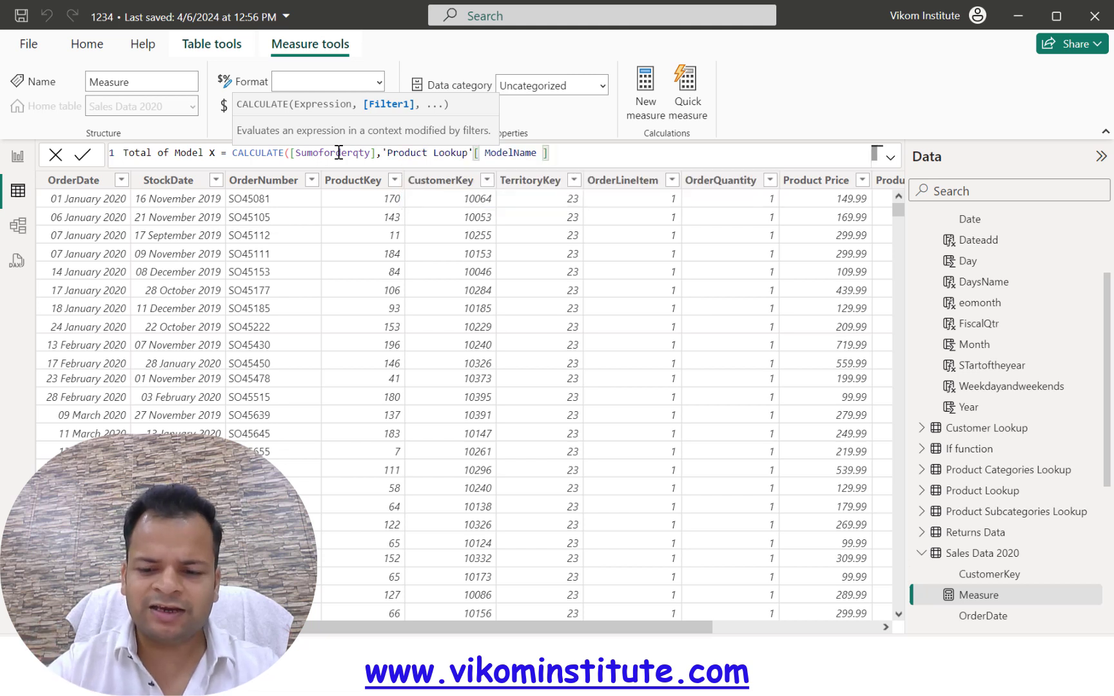
text(="Mo)
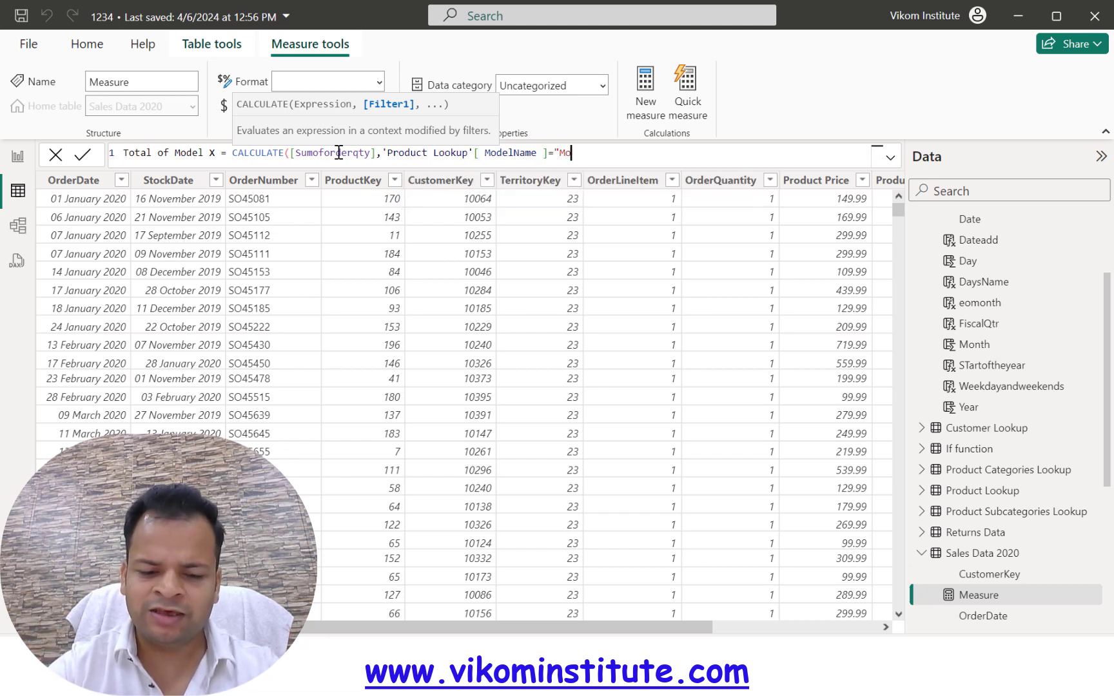
text(del X)
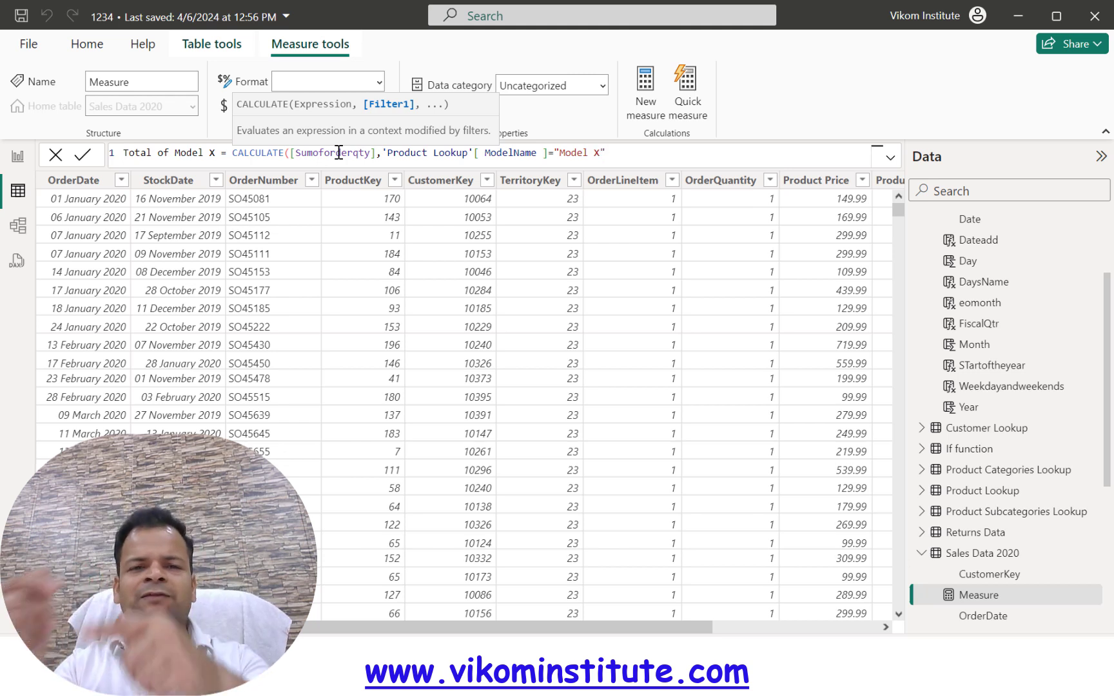
text(,)
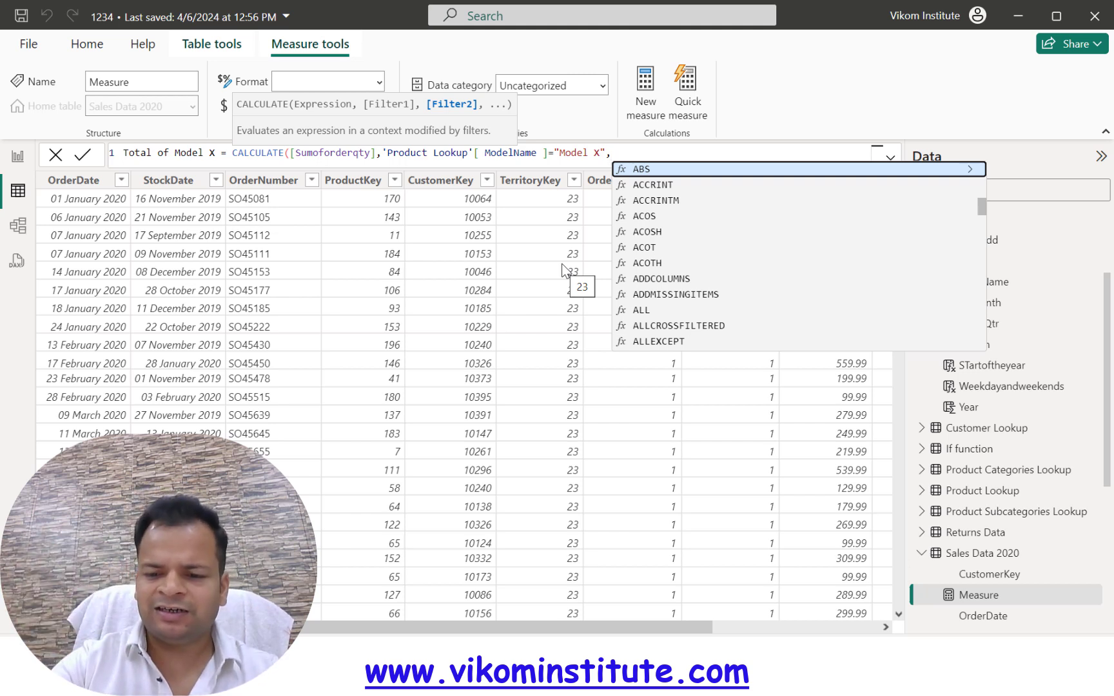
key(BackSpace)
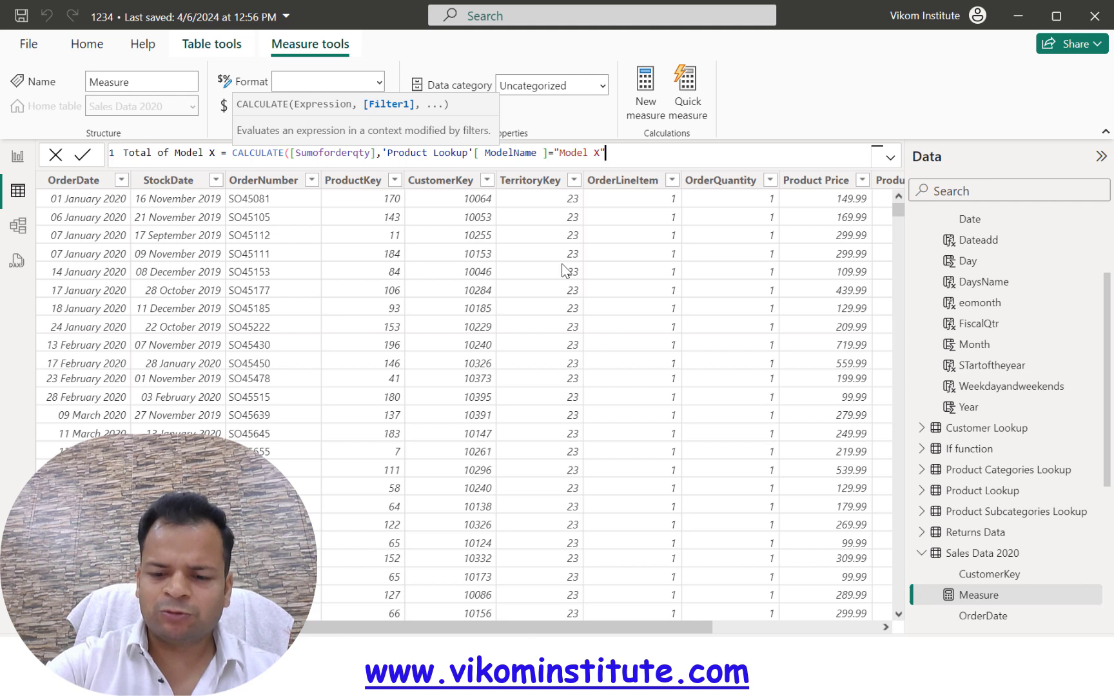
text())
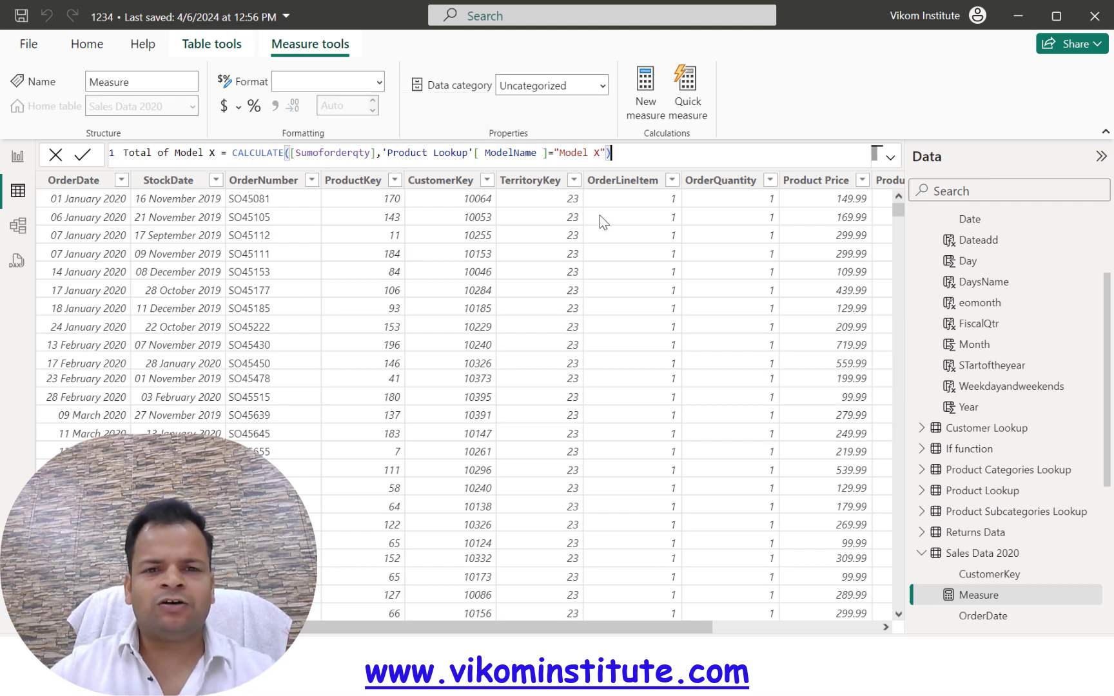
key(Return)
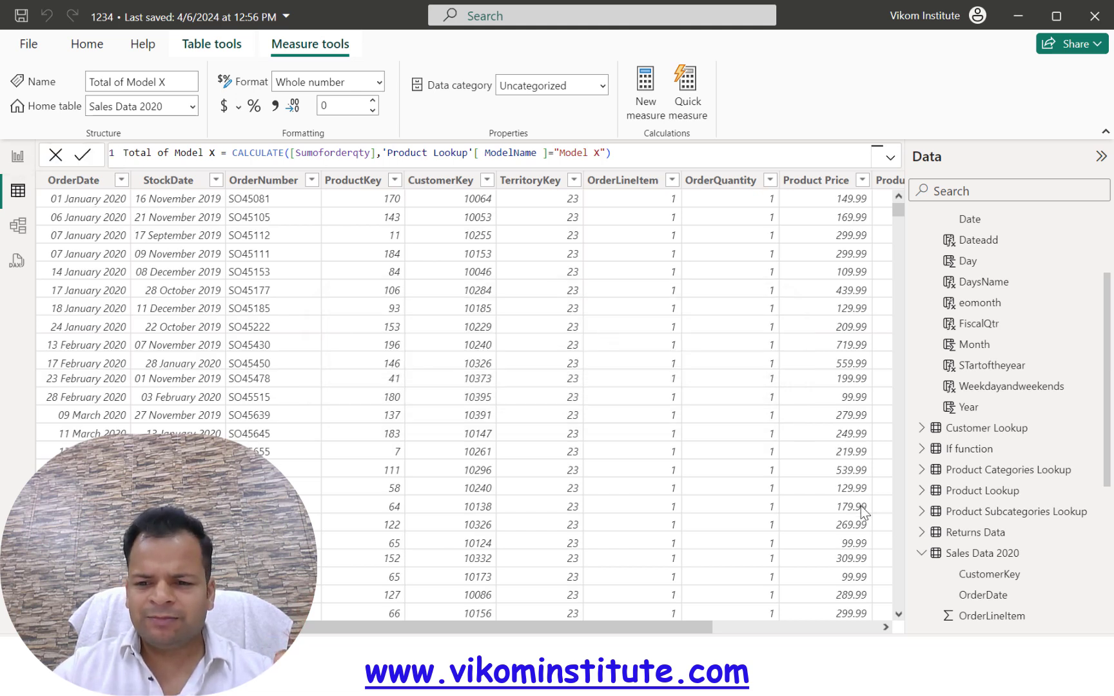
- Change the home table of the Total of Model X measure to Measure Table and locate it there
scroll(959, 491, down, 5)
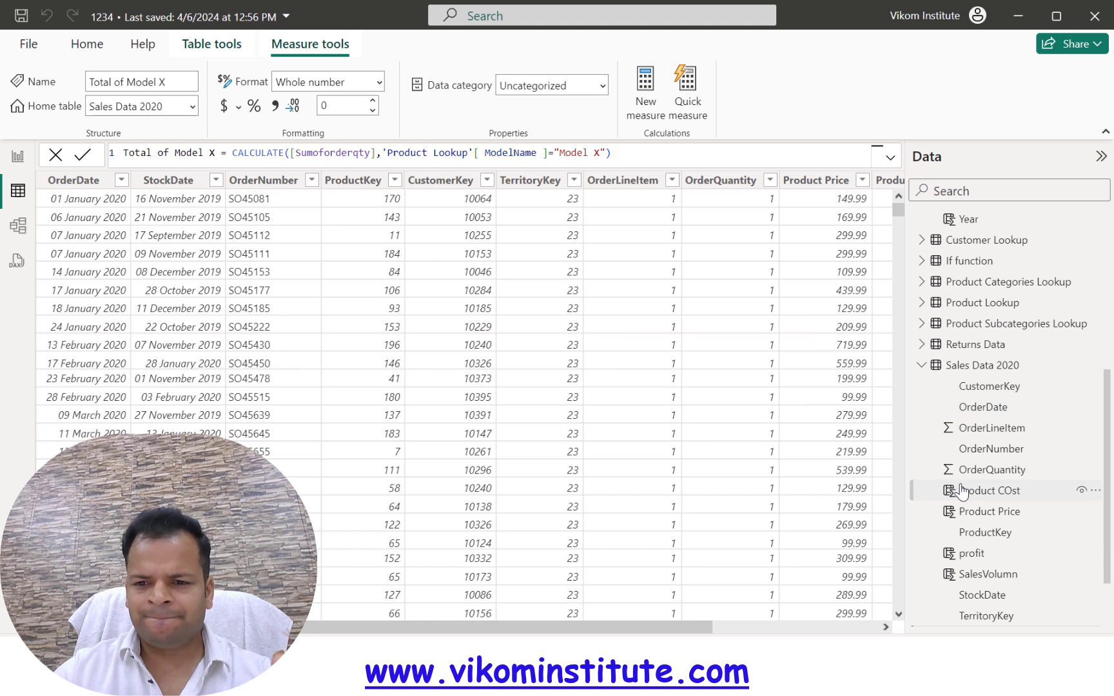
scroll(960, 491, down, 2)
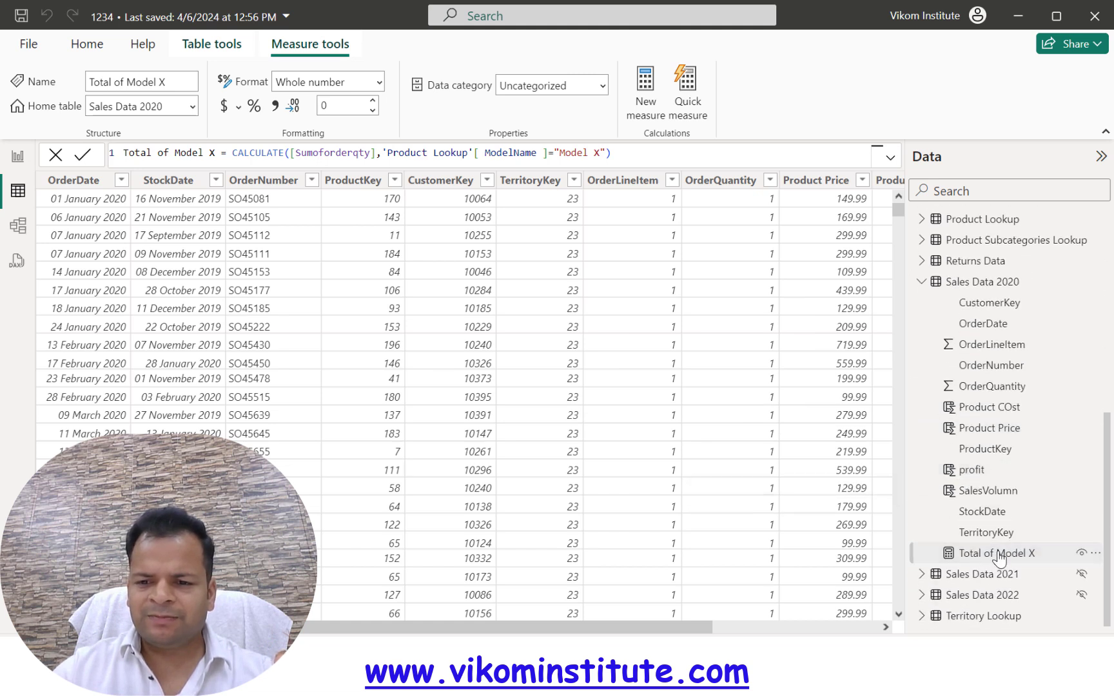
click(190, 107)
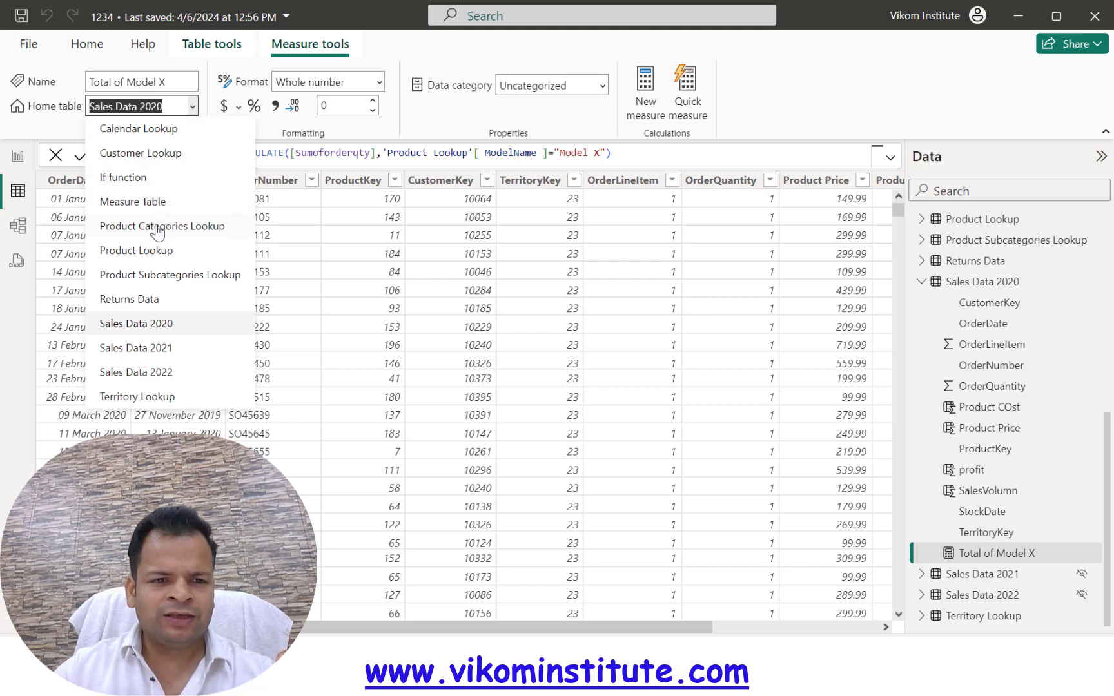
click(140, 202)
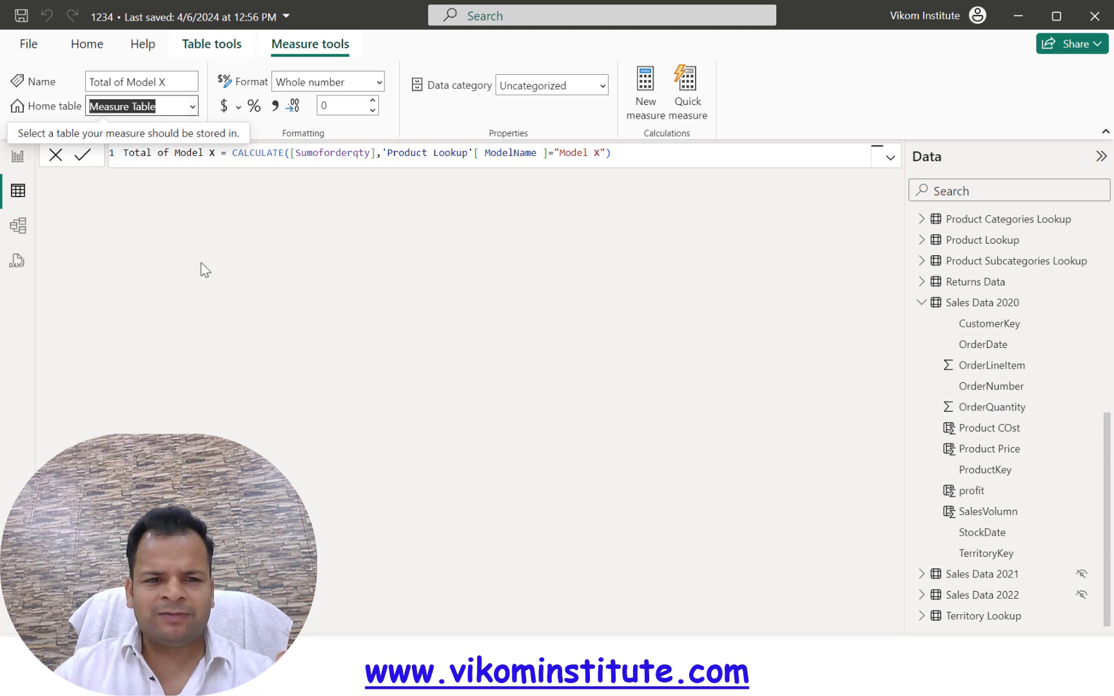
click(799, 414)
drag(1107, 422, 1104, 213)
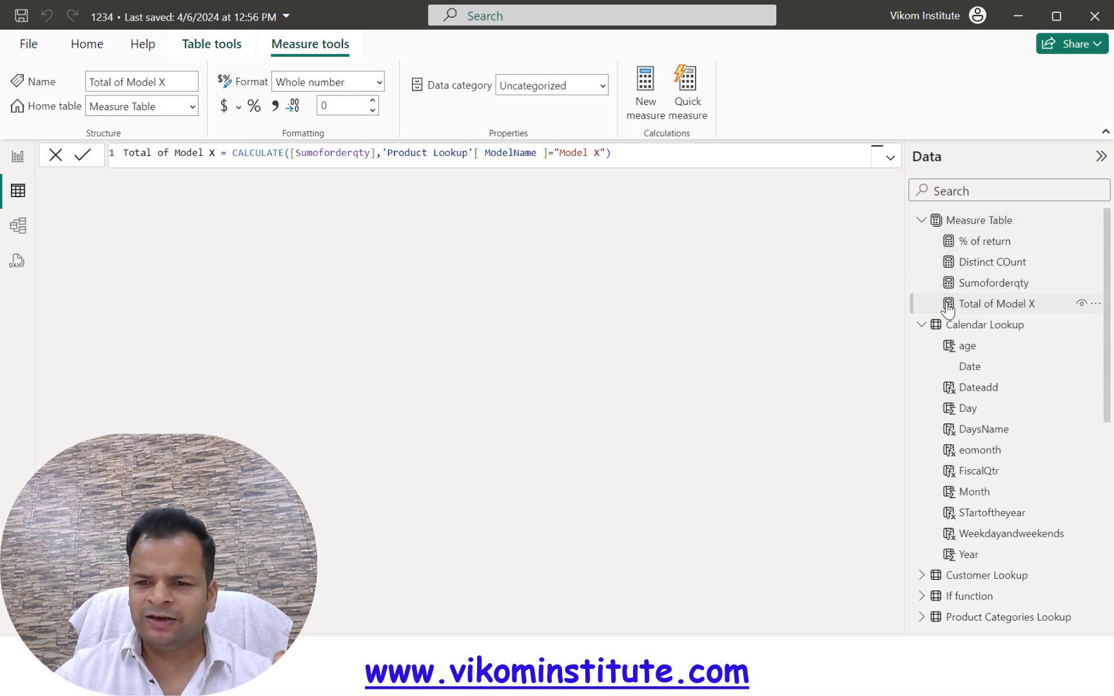
- Show the Total of Model X measure in a new card visual below the Sumoforderqty card on Page 1
click(19, 160)
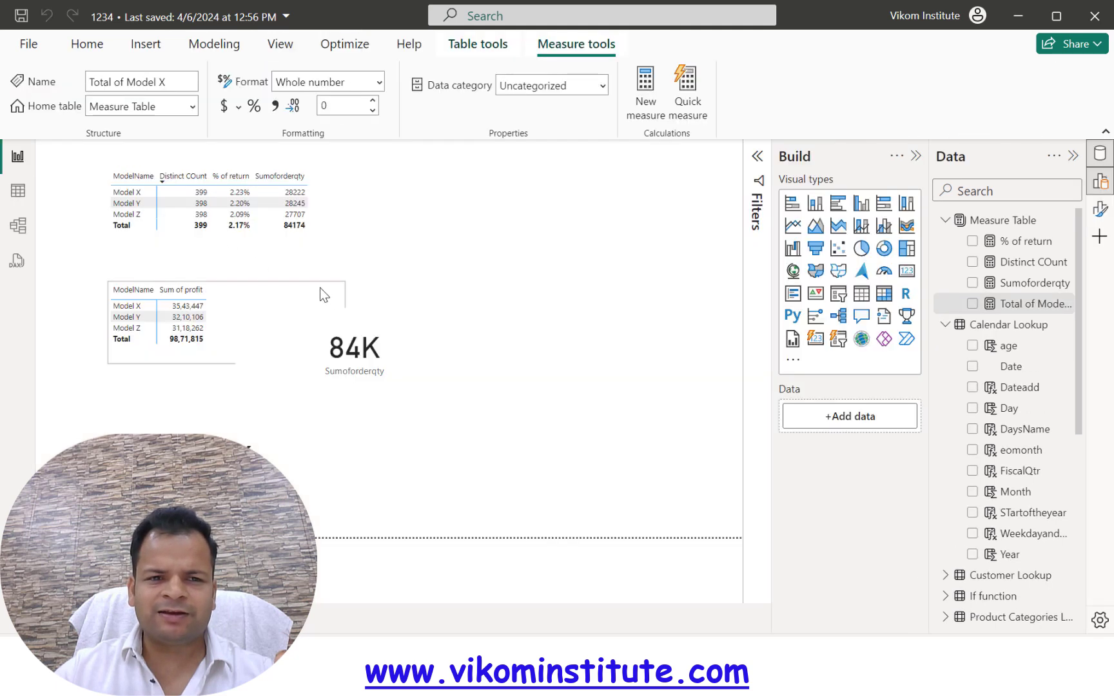
click(972, 303)
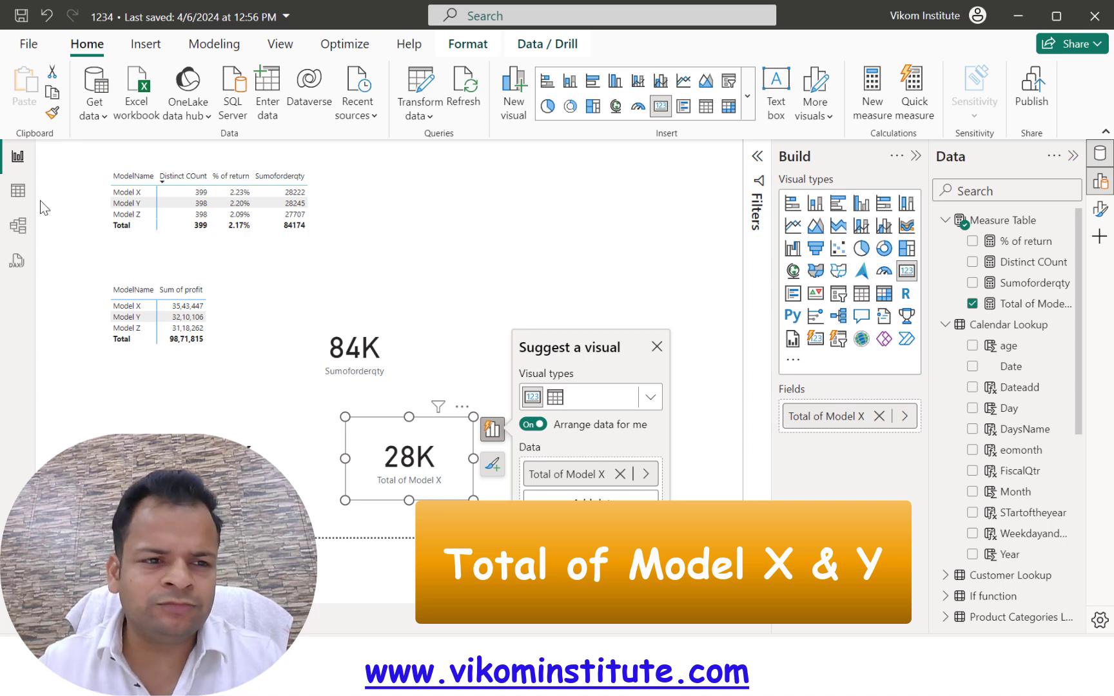
- Create another measure in Measure Table and name it Total of modelxY
click(19, 191)
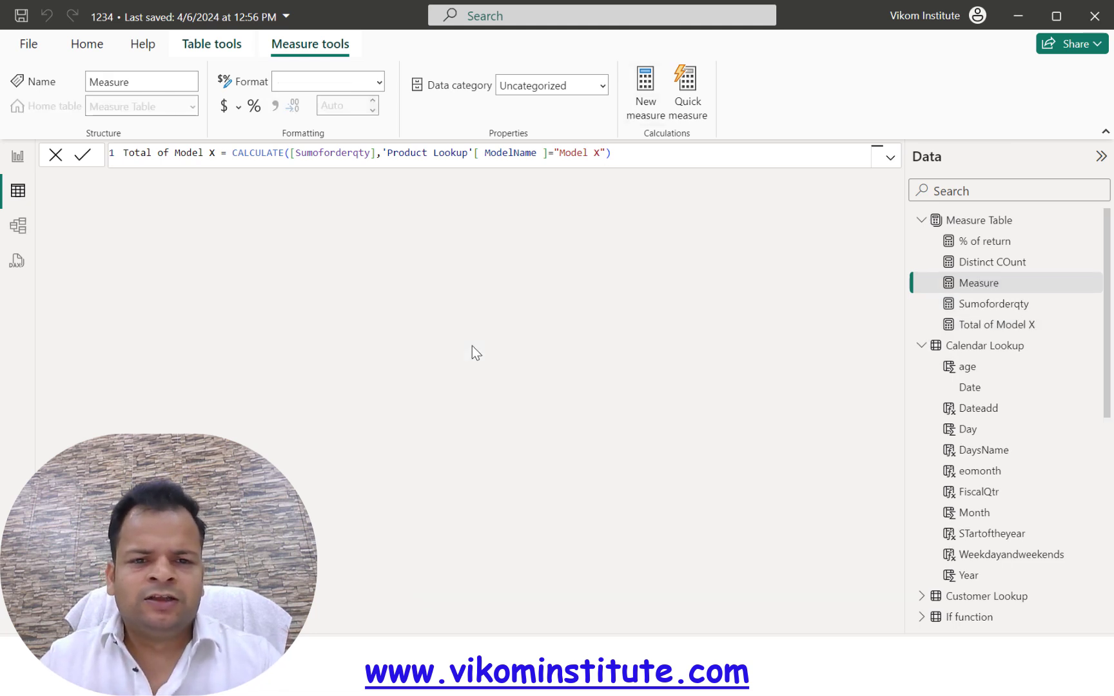
text(Total of Me)
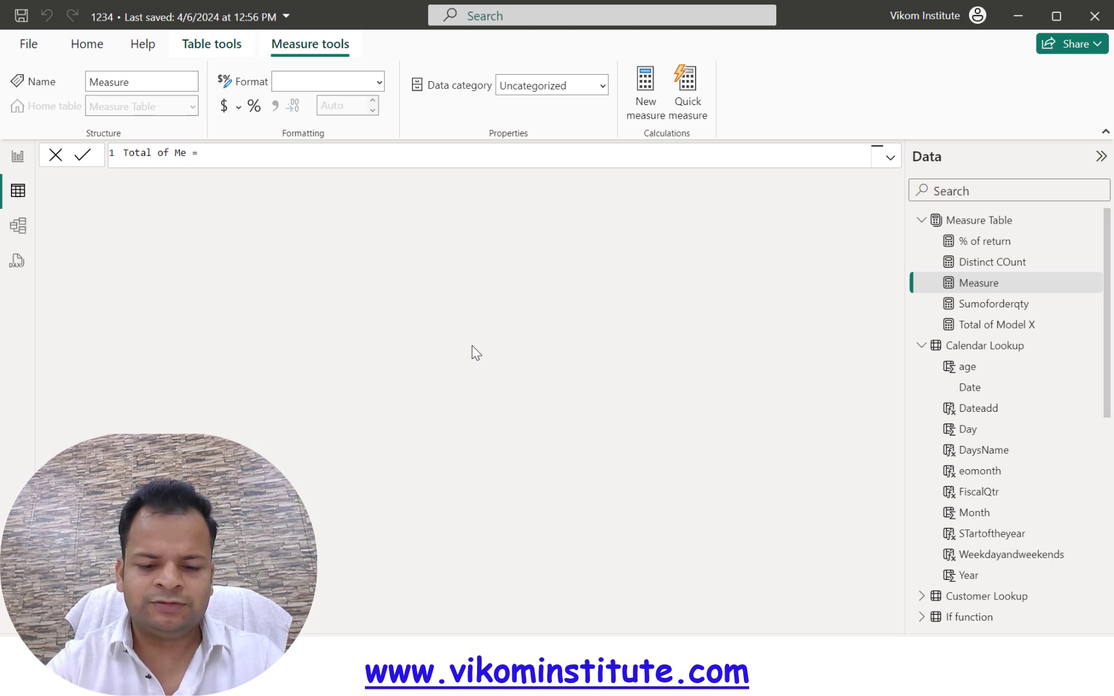
text(asure)
text(xY)
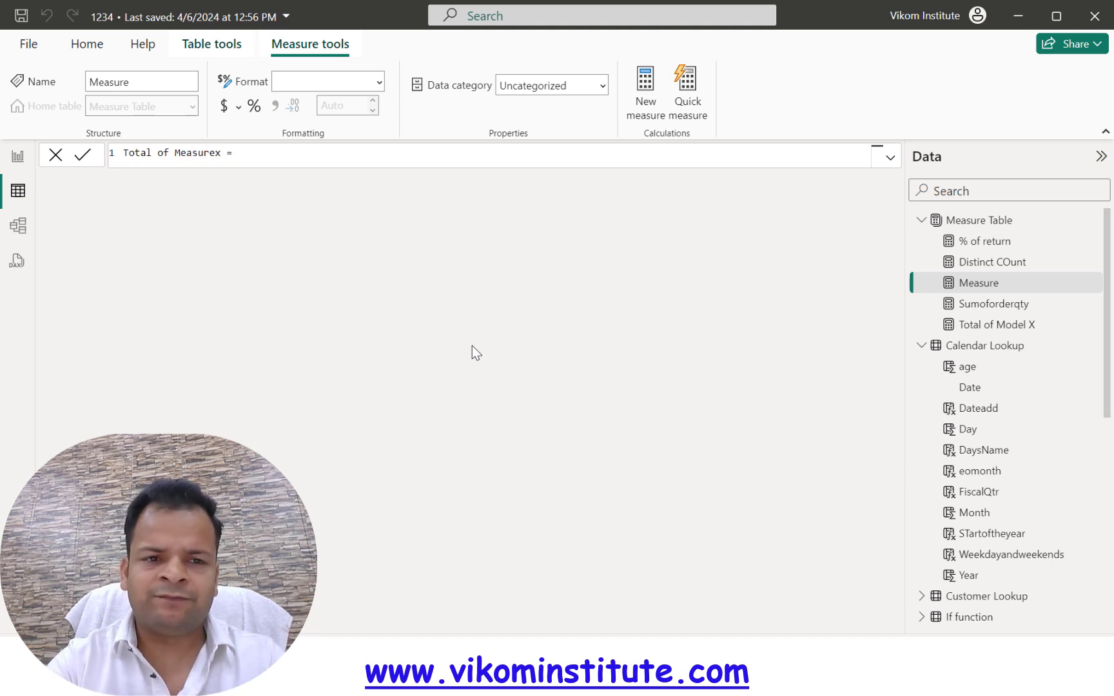
key(ctrl+shift+Left)
text(model)
key(Right)
key(Right)
key(Right)
key(Right)
key(Right)
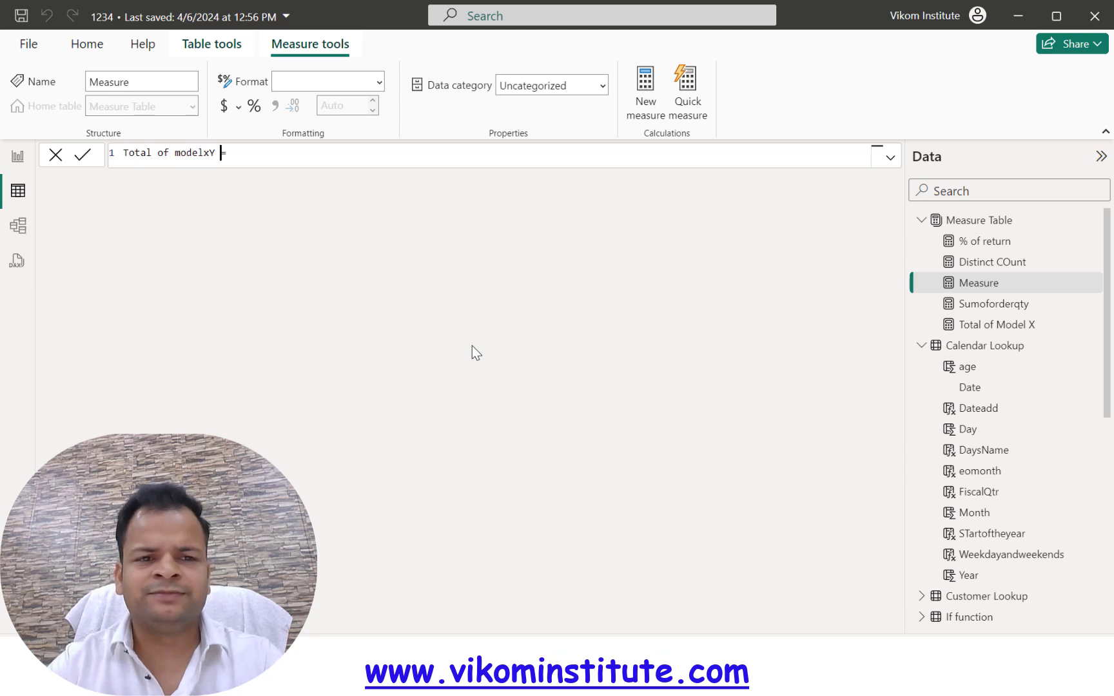
- Begin the Total of modelxY formula with CALCULATE, using the [Sumoforderqty] measure as its expression
text(cal)
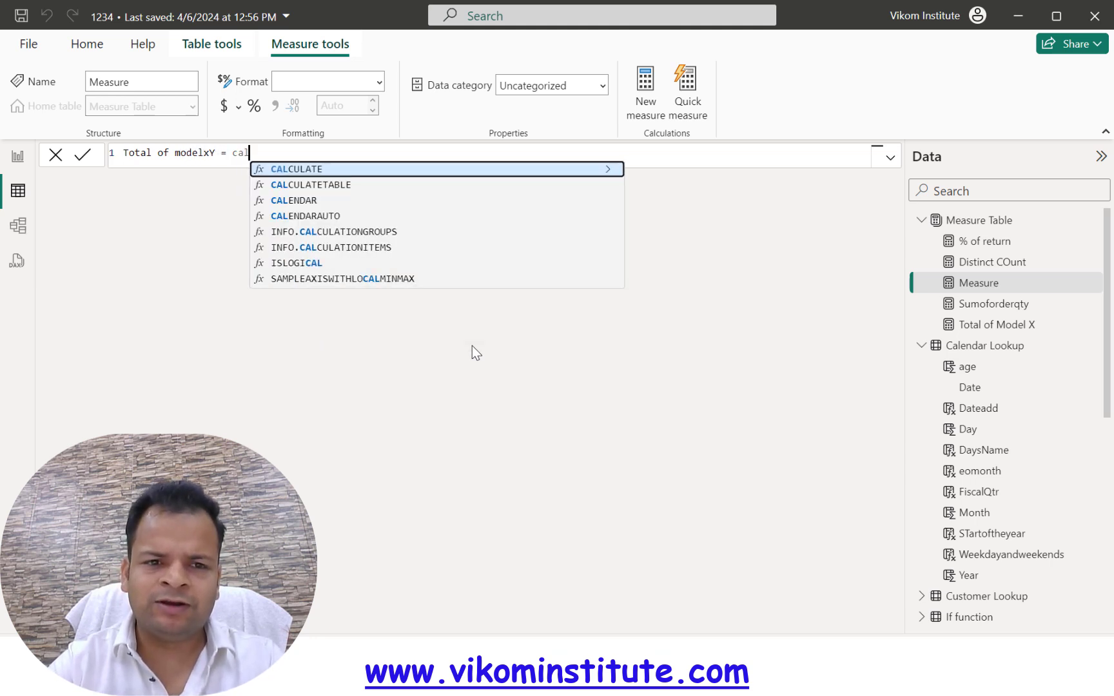
key(Tab)
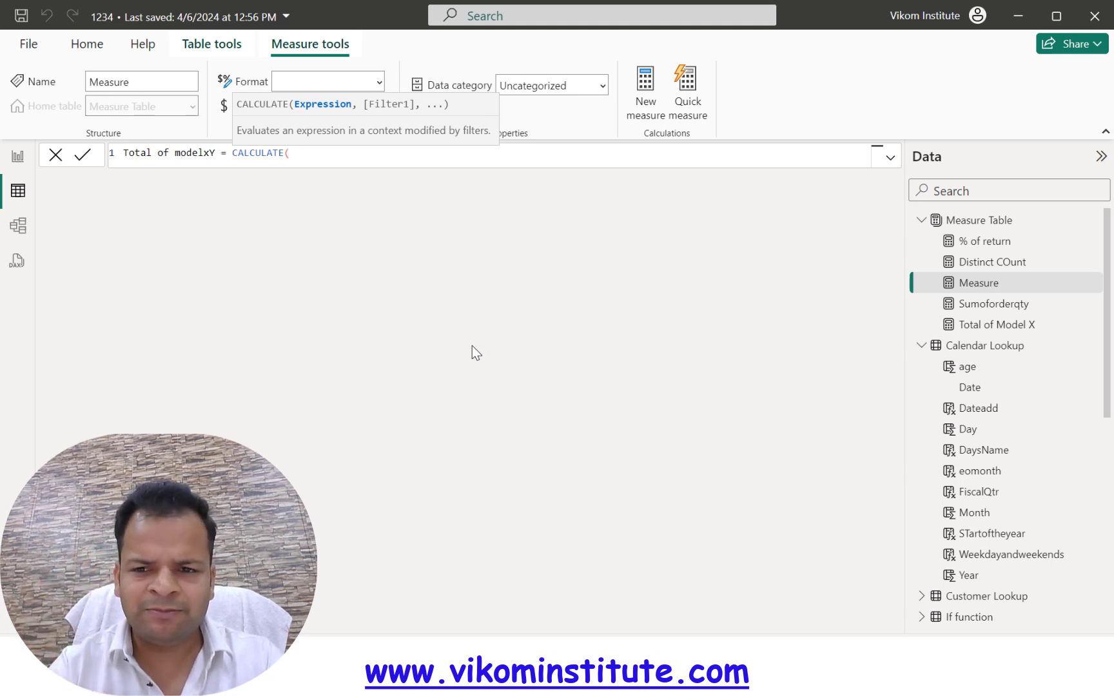
text(sum)
key(Tab)
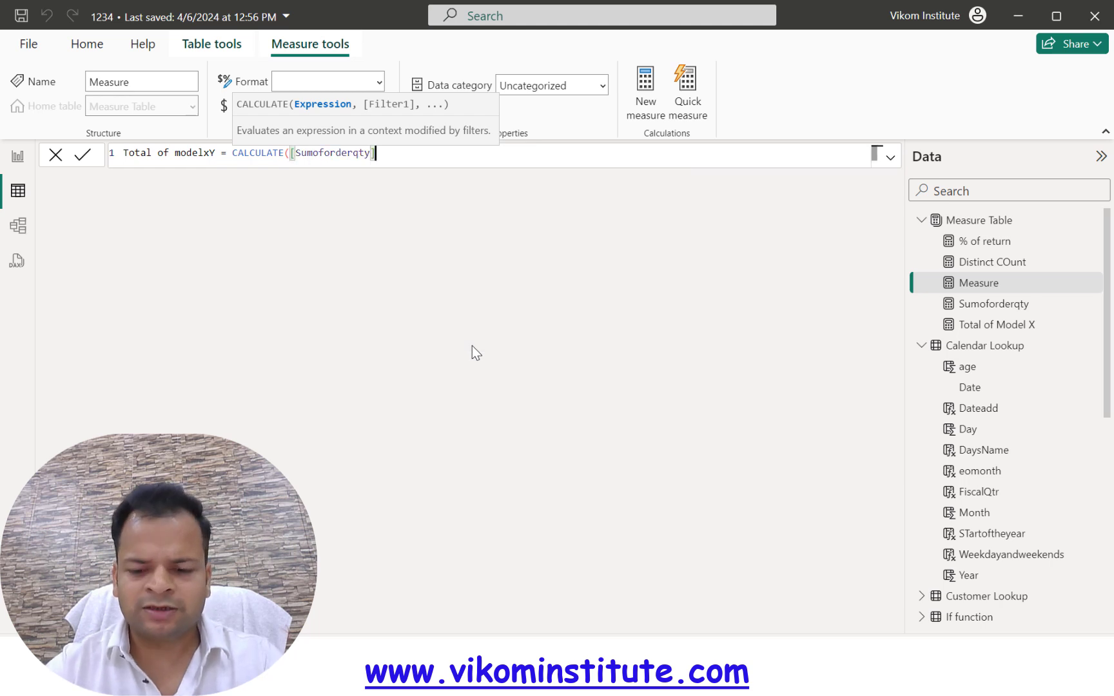
text(,)
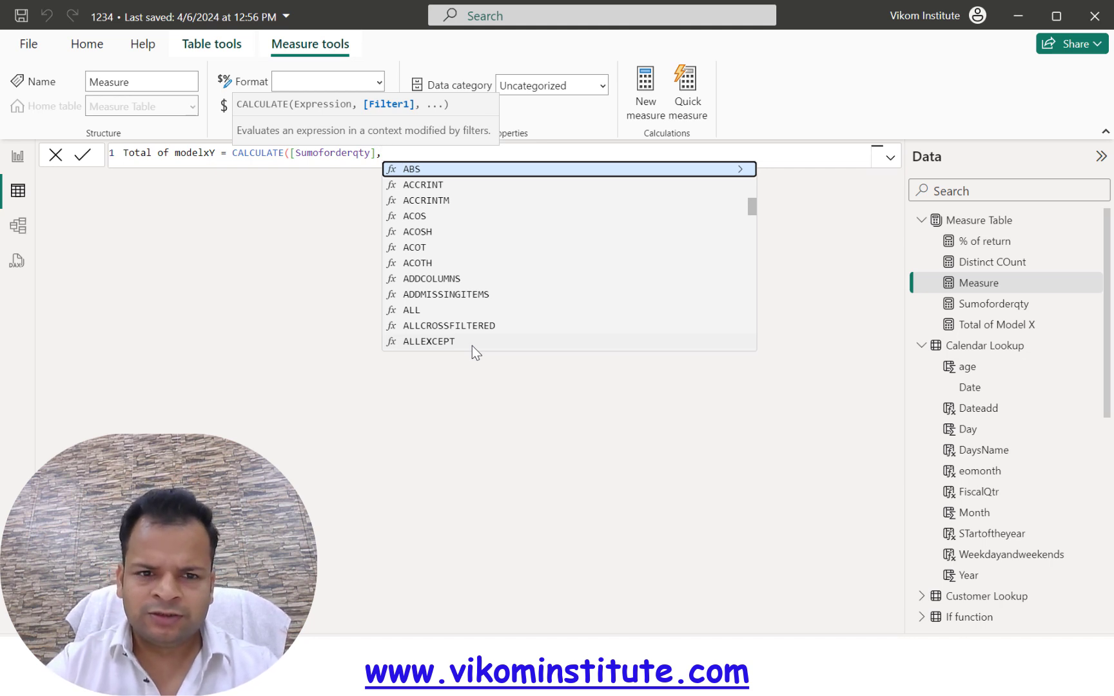
- Filter the CALCULATE expression of Total of modelxY on 'Product Lookup'[ModelName]="Model X"
text(model)
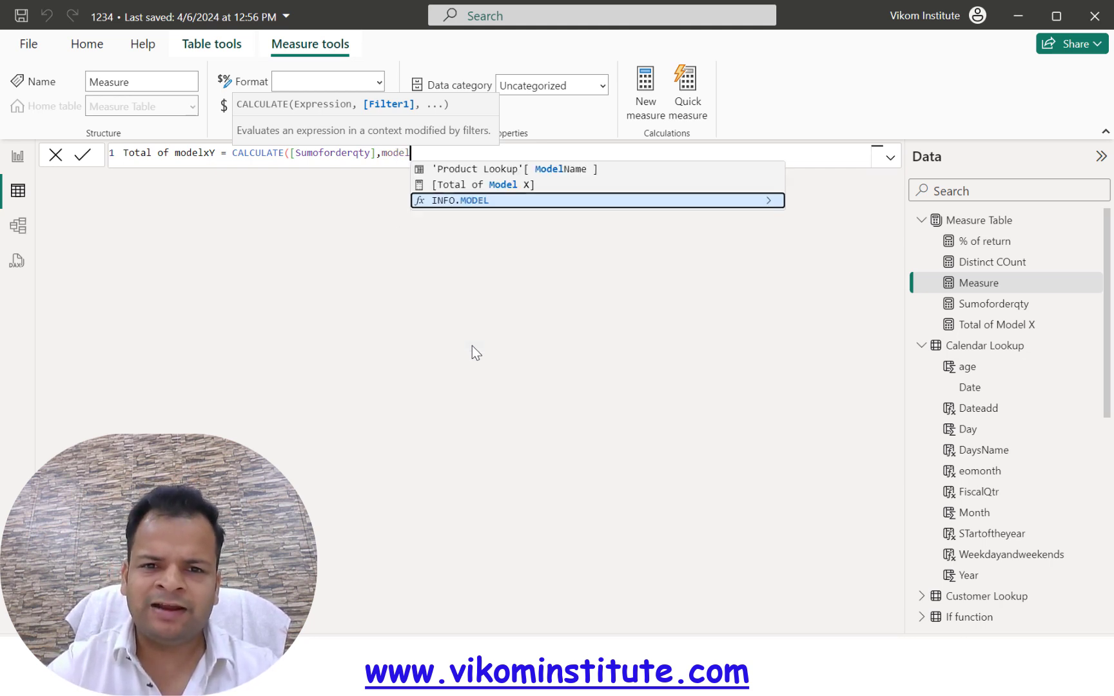
key(Tab)
text(="Model)
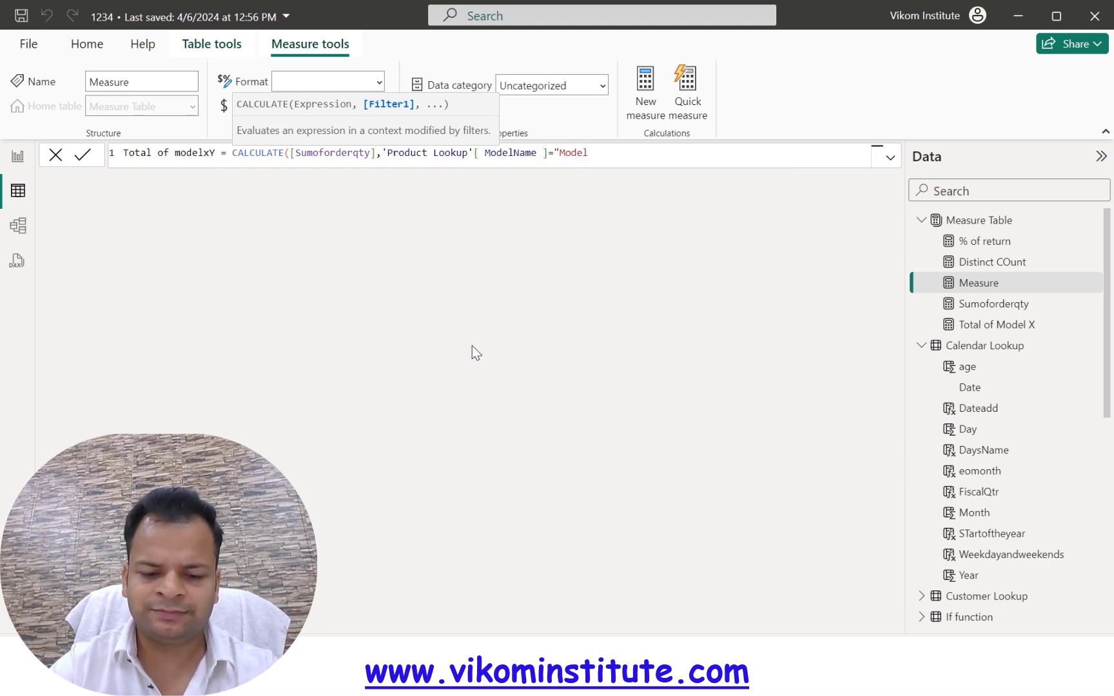
text( X")
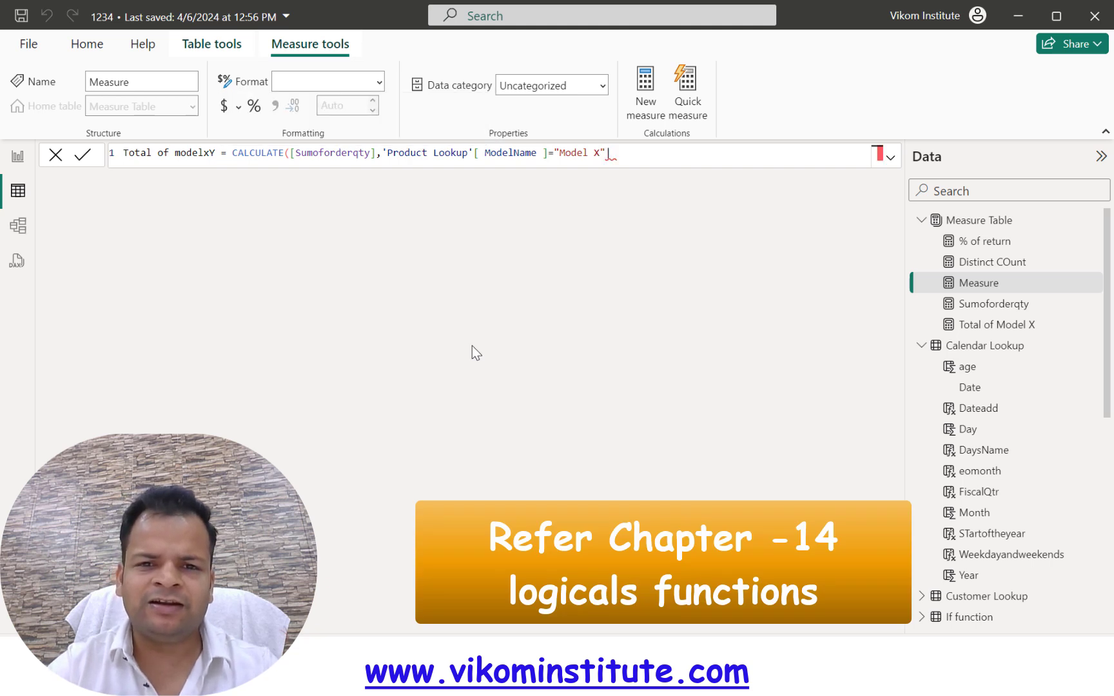
- Extend the filter with || and a copy of the ModelName condition set to "Model Y", close the formula and commit the measure
text(||)
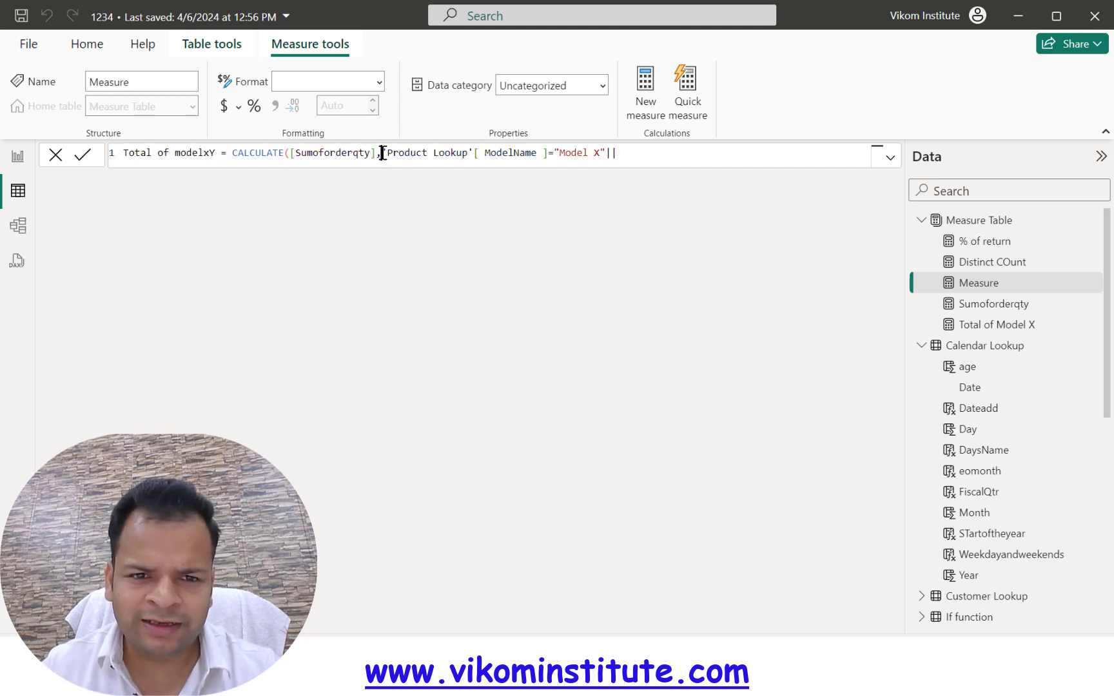
drag(383, 153, 606, 154)
key(ctrl+c)
click(658, 155)
key(ctrl+v)
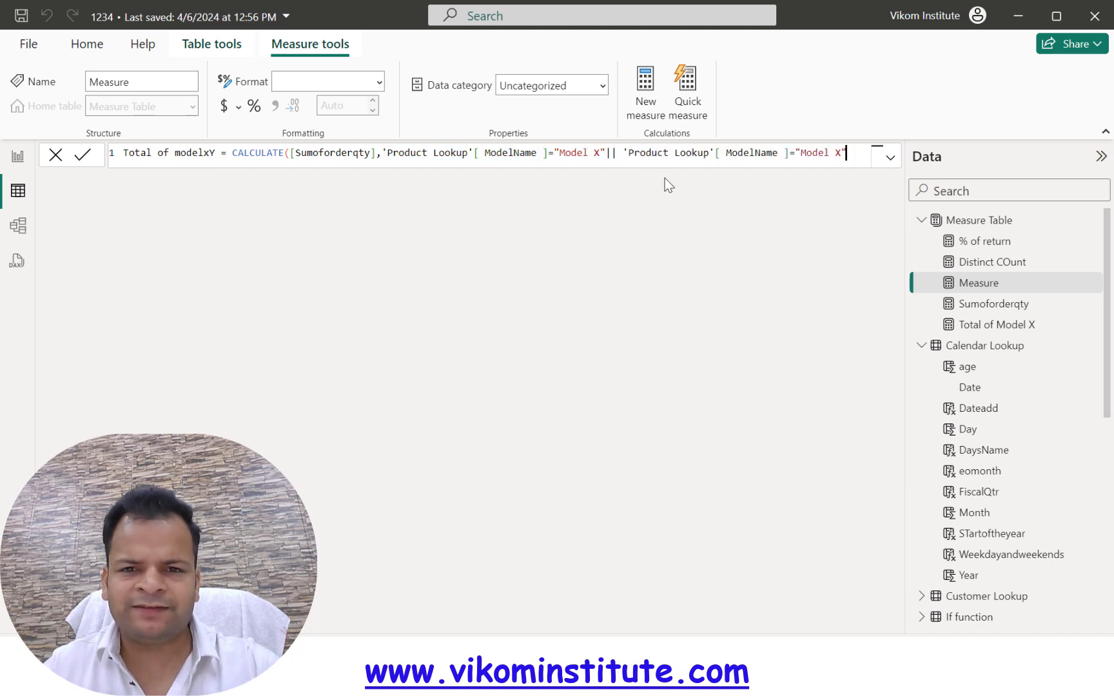
key(Left)
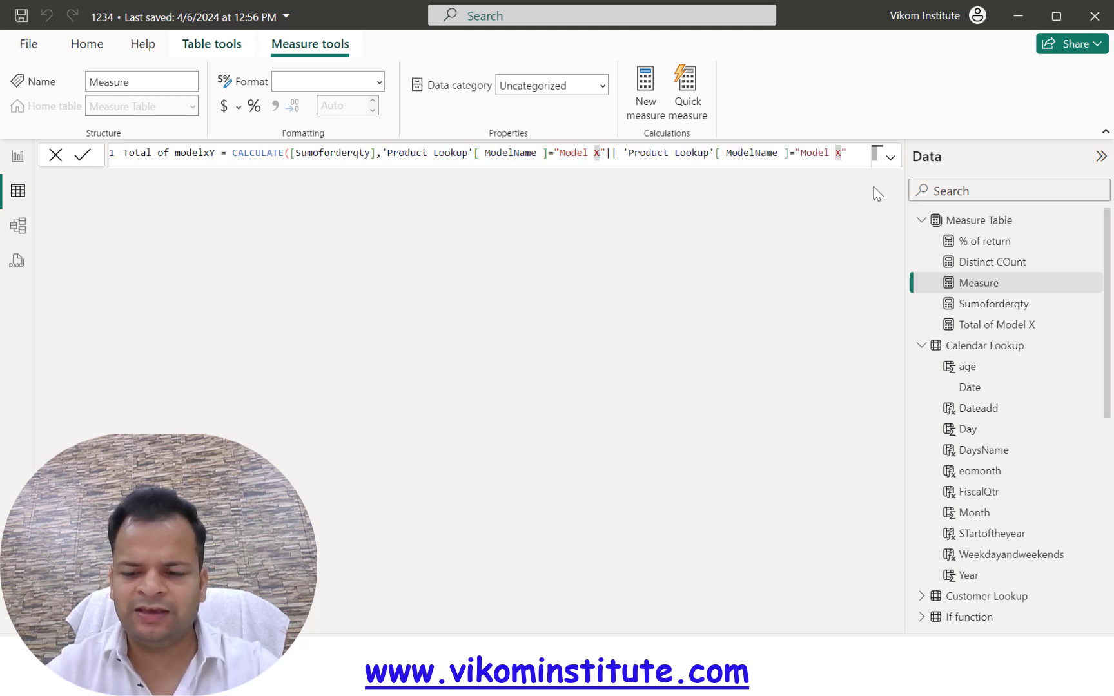
key(BackSpace)
text(Y)
text())
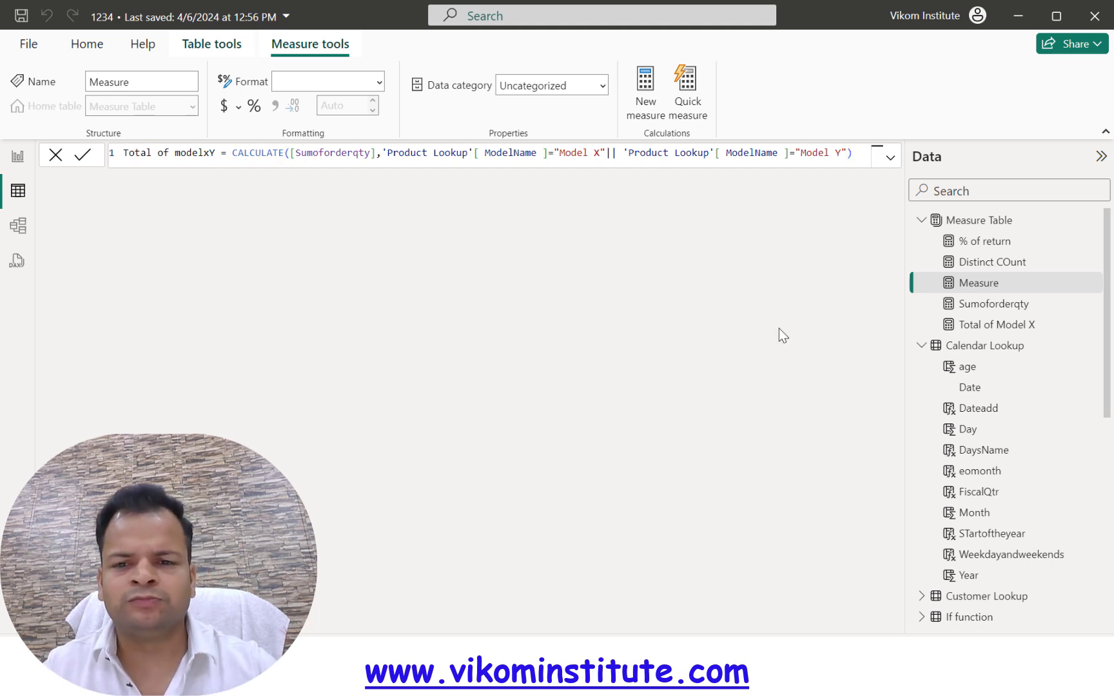
key(Return)
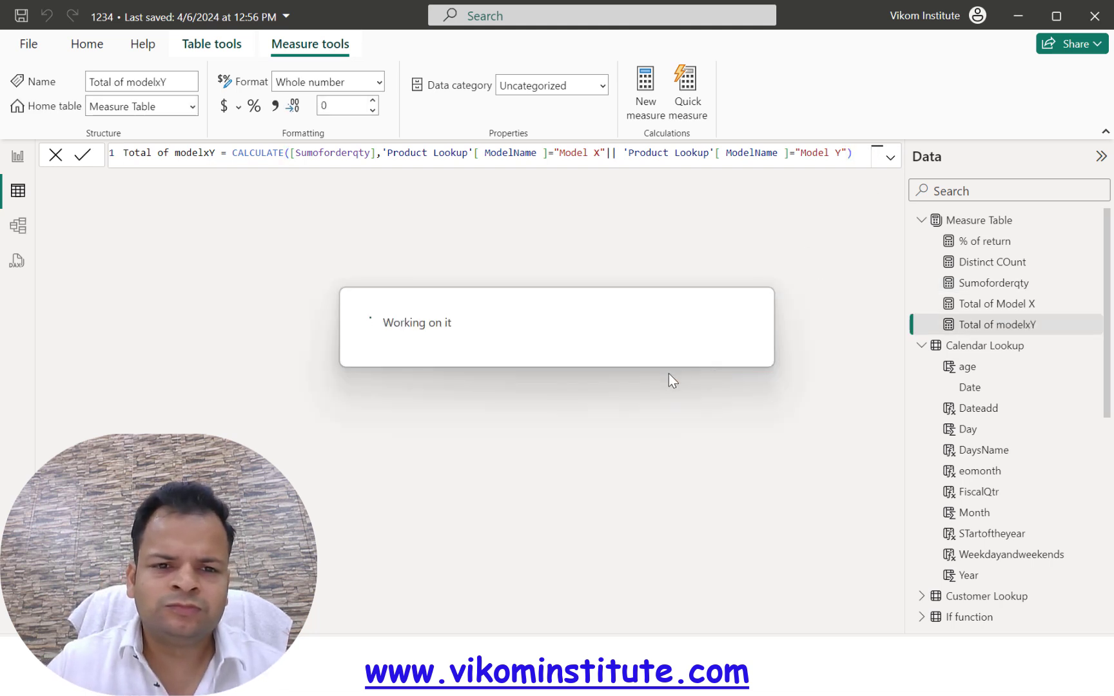
- Show the Total of modelxY measure in a new card on the report page, and cross-filter the page by Model X from the matrix
click(19, 158)
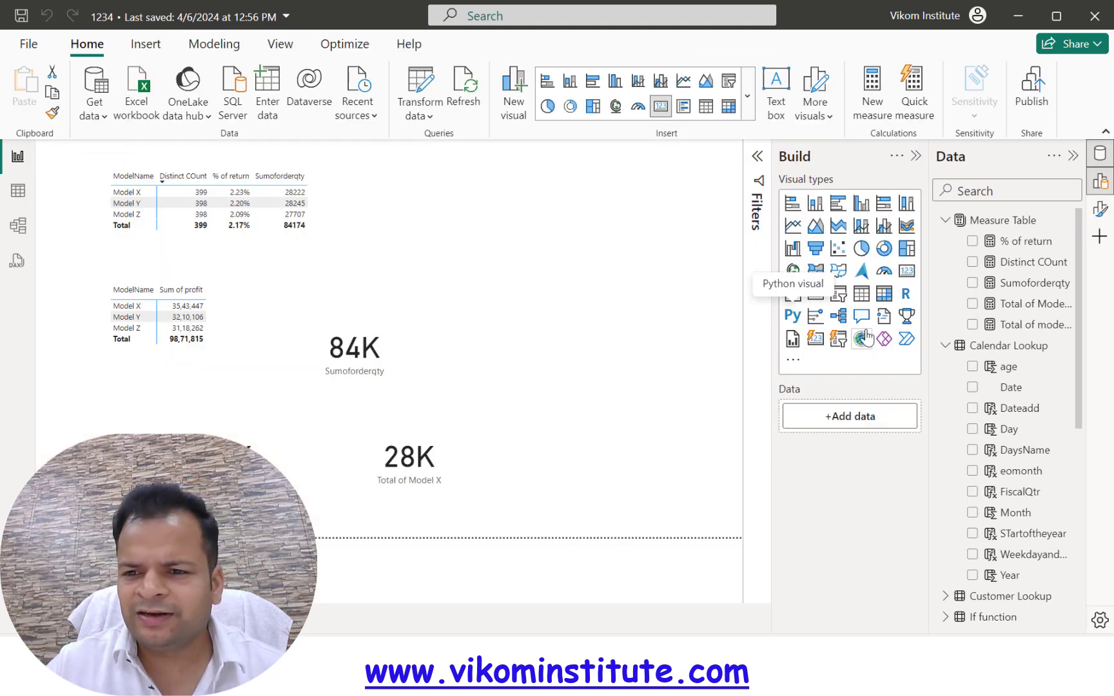
click(972, 324)
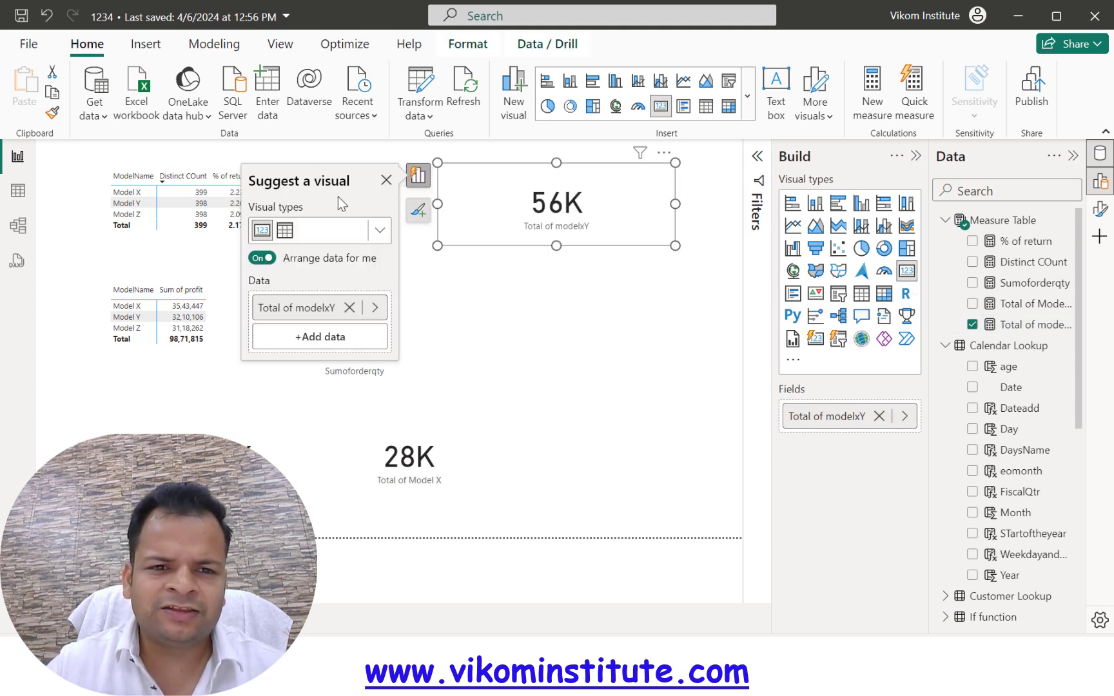
click(508, 342)
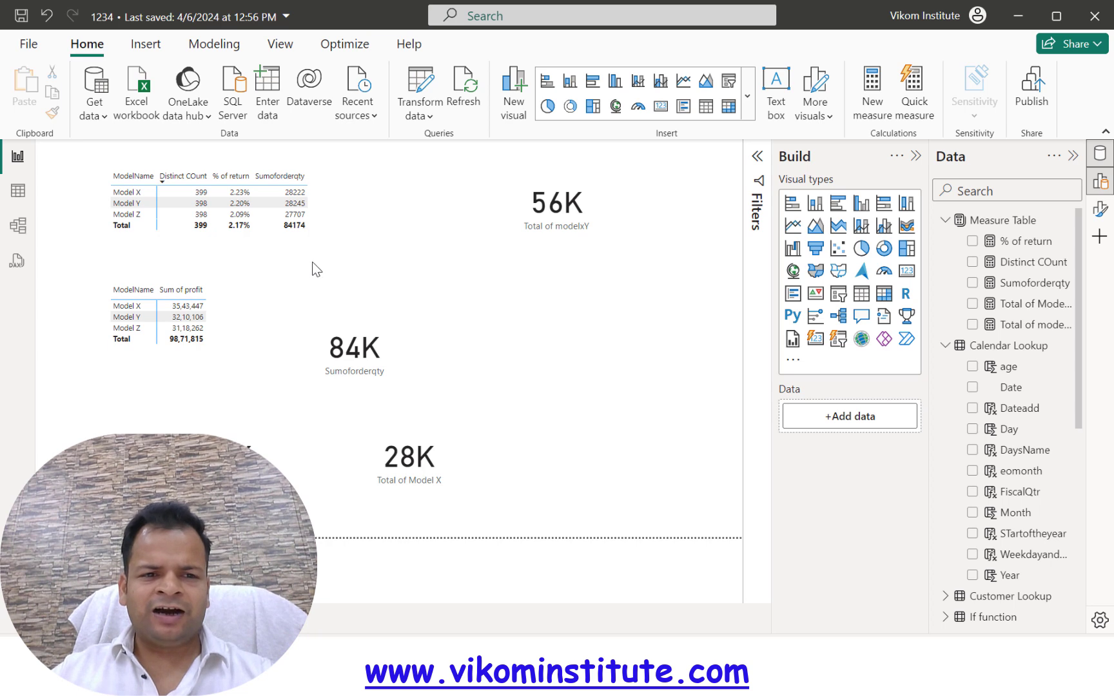
click(123, 193)
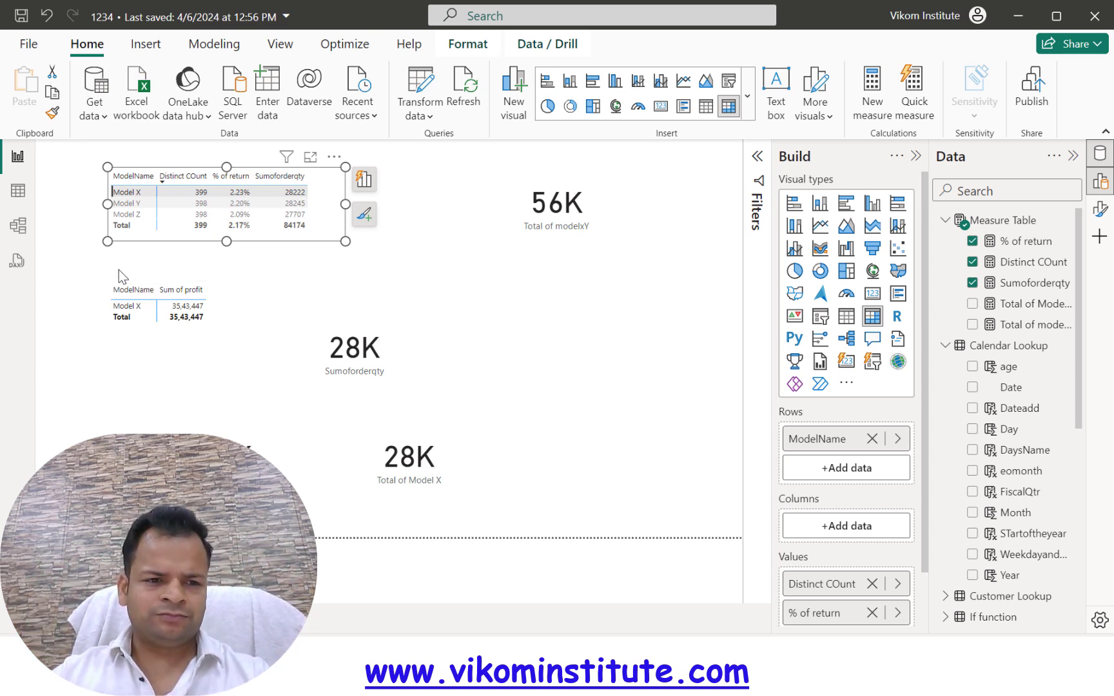
- Create a measure named All function in Measure Table with the expression ALL('Product Lookup'[ModelName])
click(18, 190)
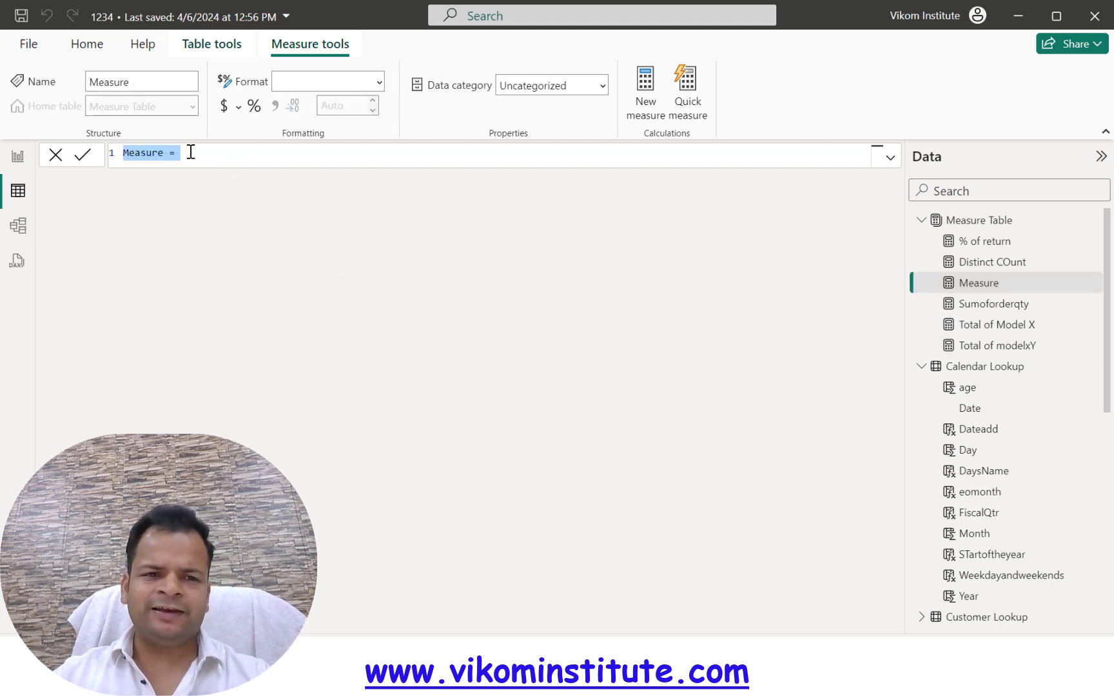
text(All function)
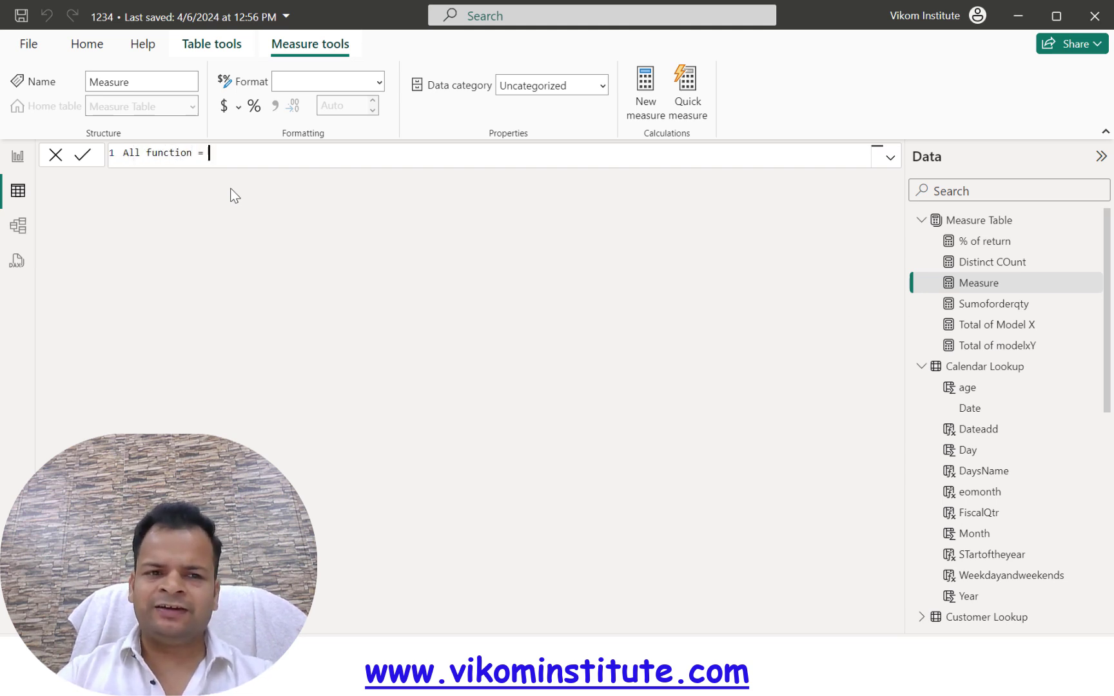
text(all)
key(Tab)
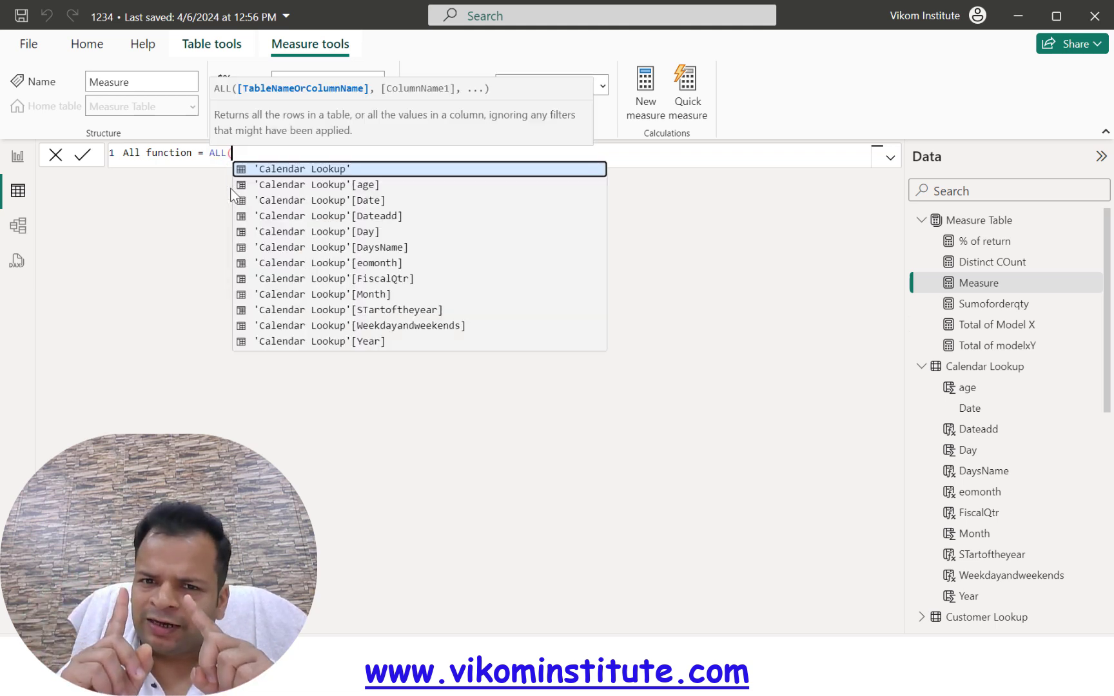
text(mode)
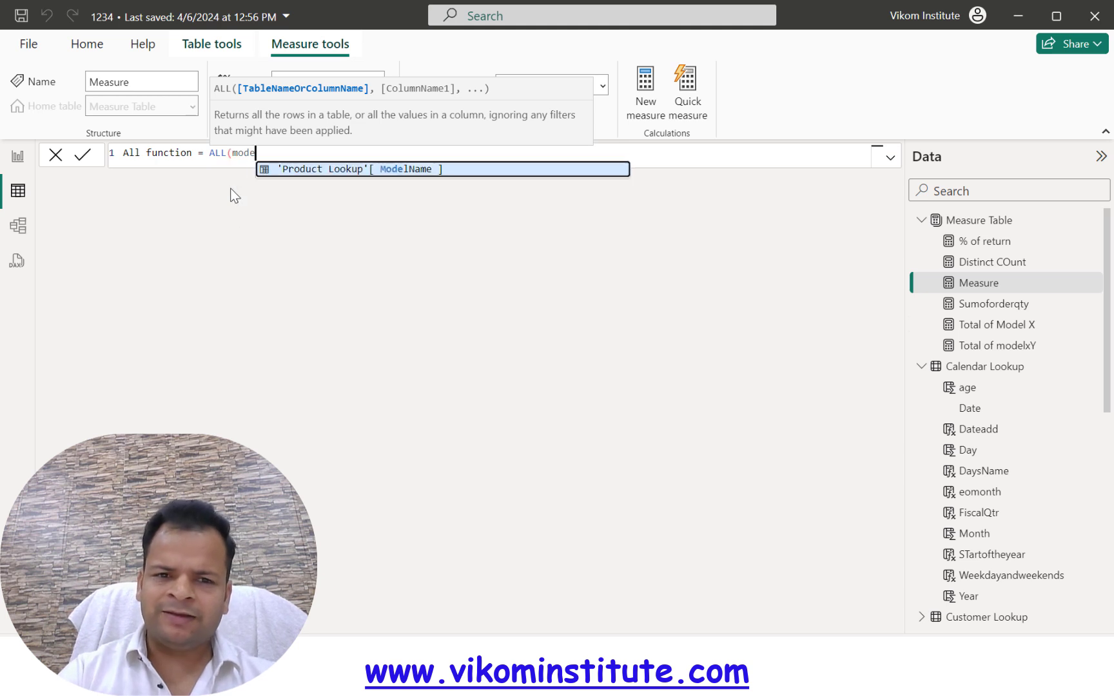
key(Tab)
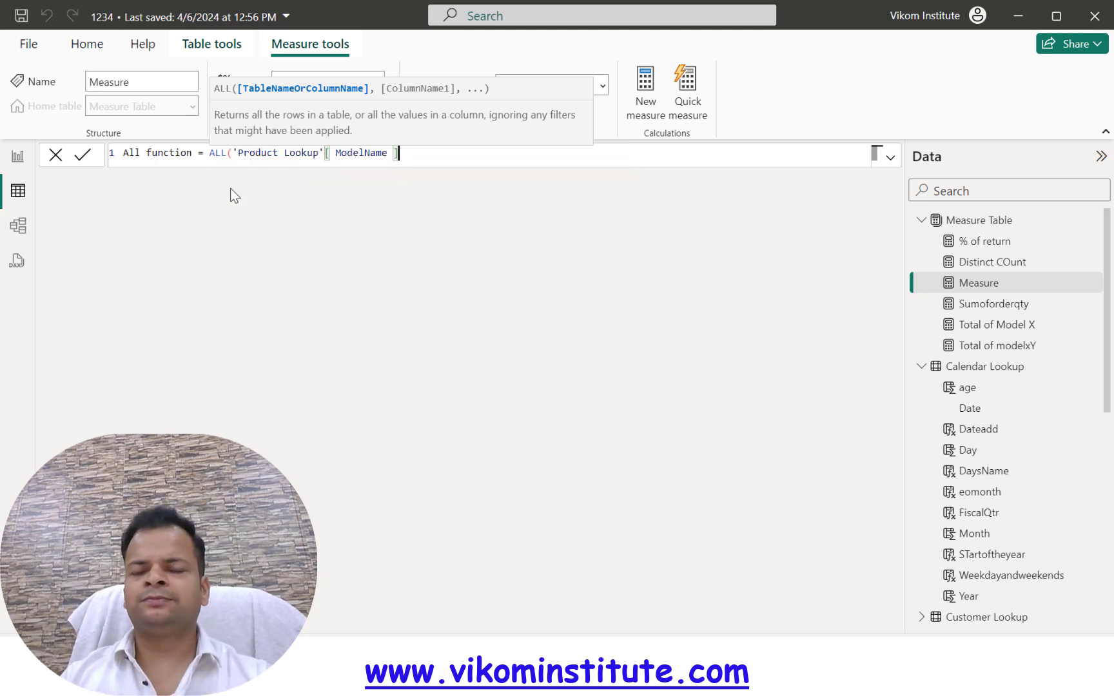
text())
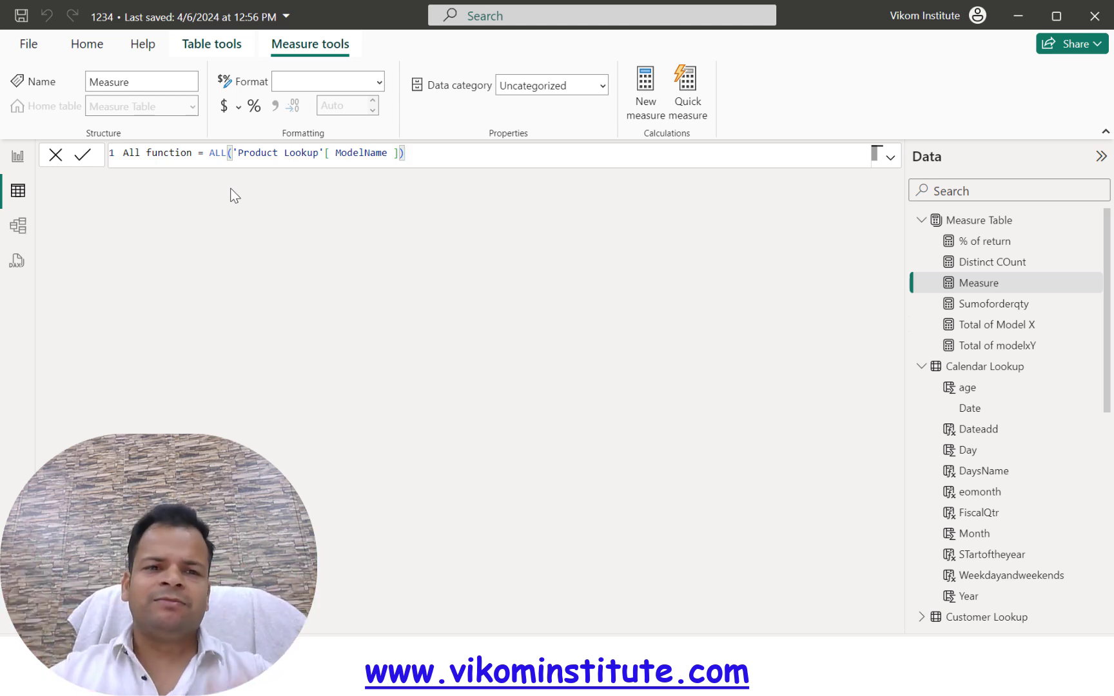
double_click(215, 152)
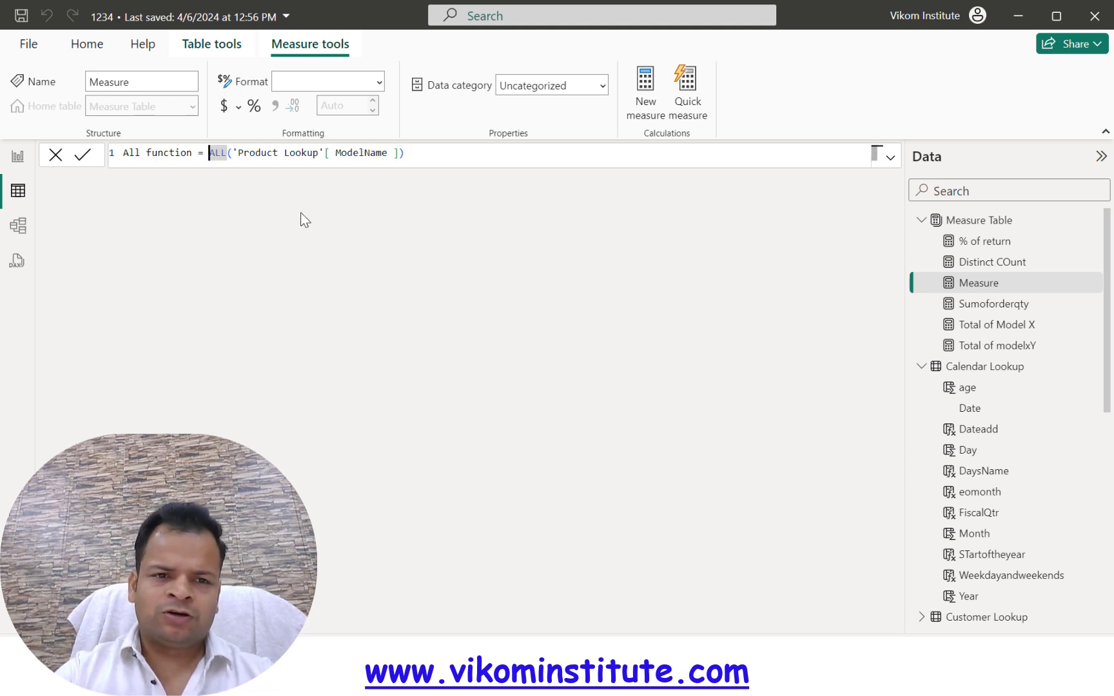
text(sum)
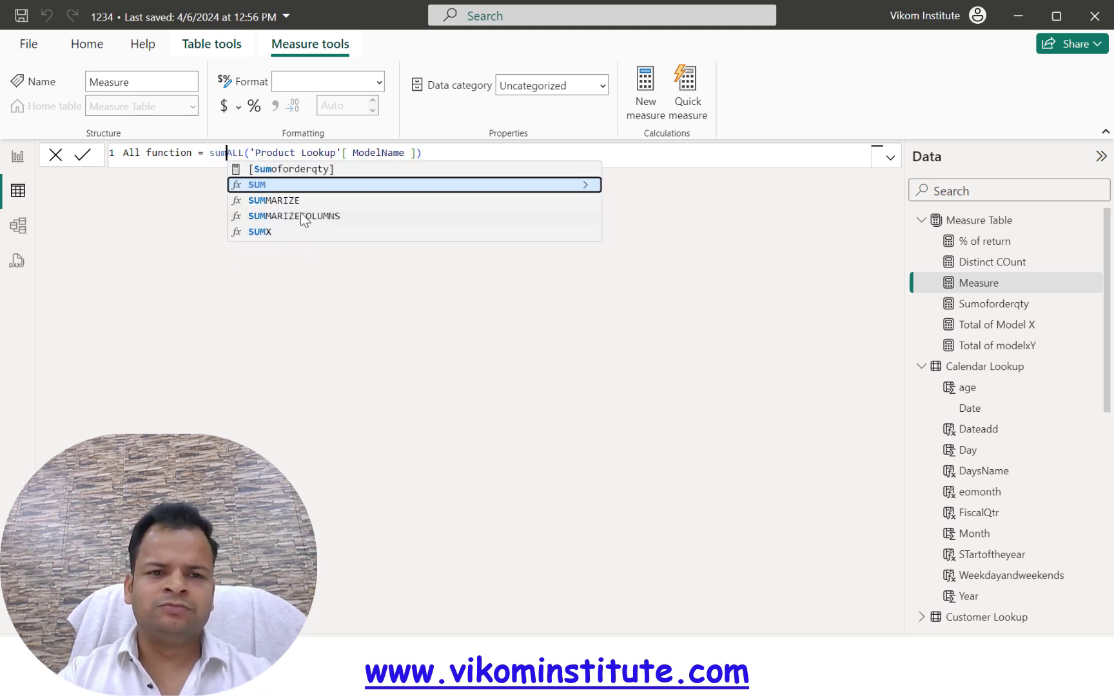
key(Tab)
key(Right)
key(Right)
key(Right)
key(Left)
key(Left)
key(Left)
key(Left)
key(Right)
key(shift+Left)
key(shift+Left)
key(shift+Left)
key(shift+Left)
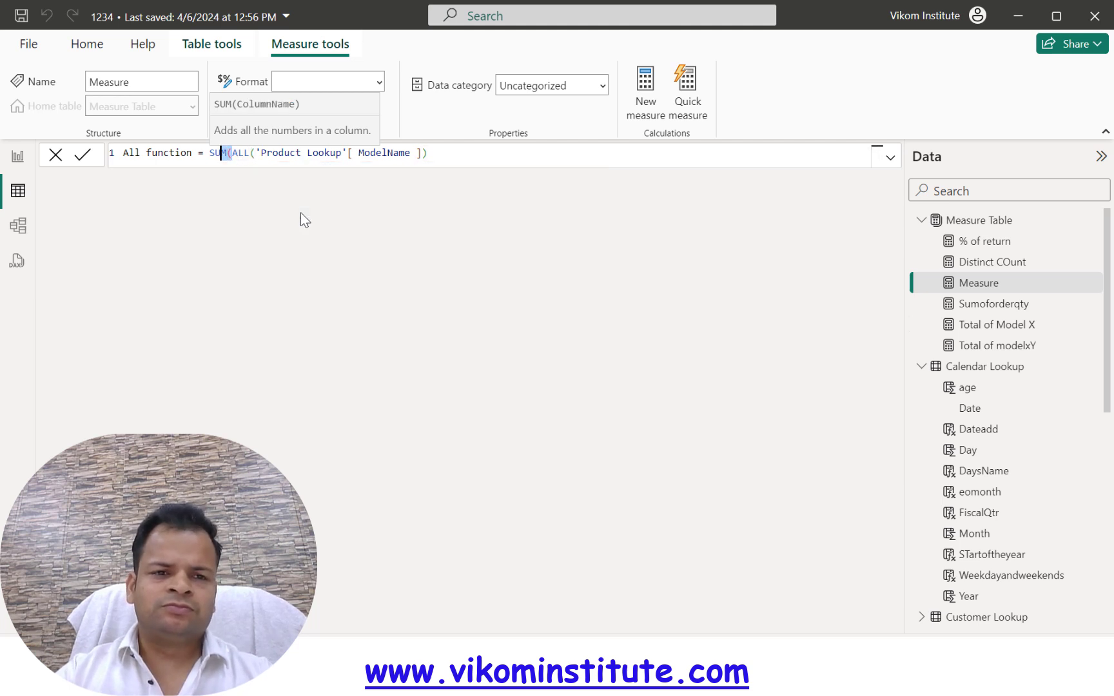
- Wrap the ALL expression in CALCULATE as the filter for [Sumoforderqty], and commit the All function measure
text(cal)
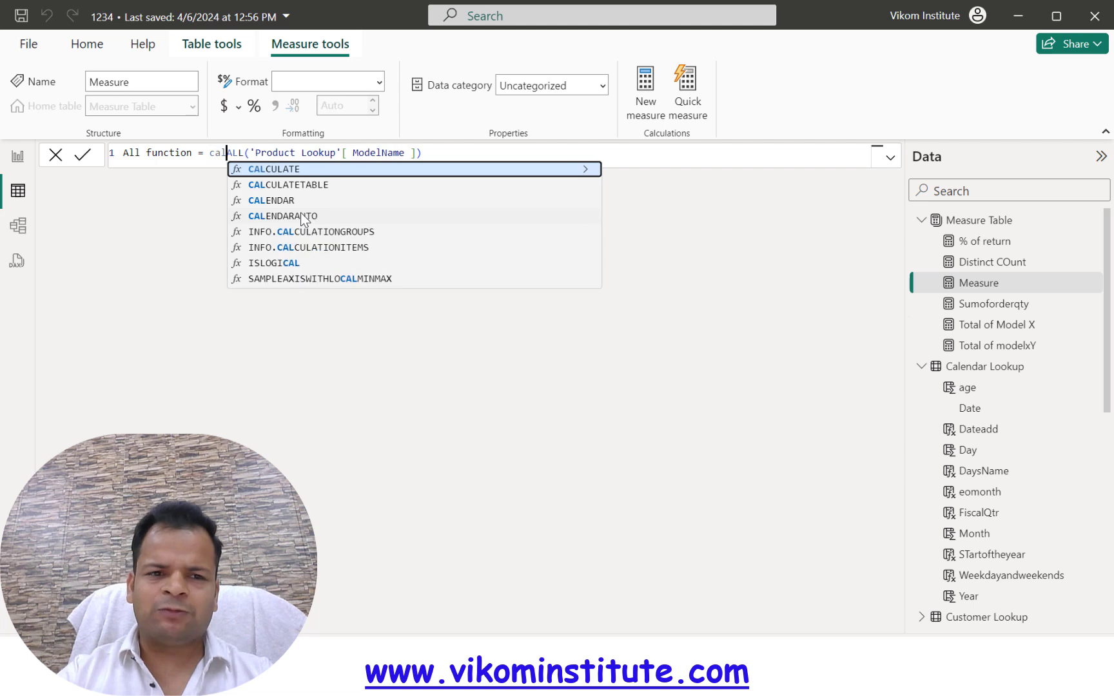
key(Tab)
text(sum)
key(Up)
key(Tab)
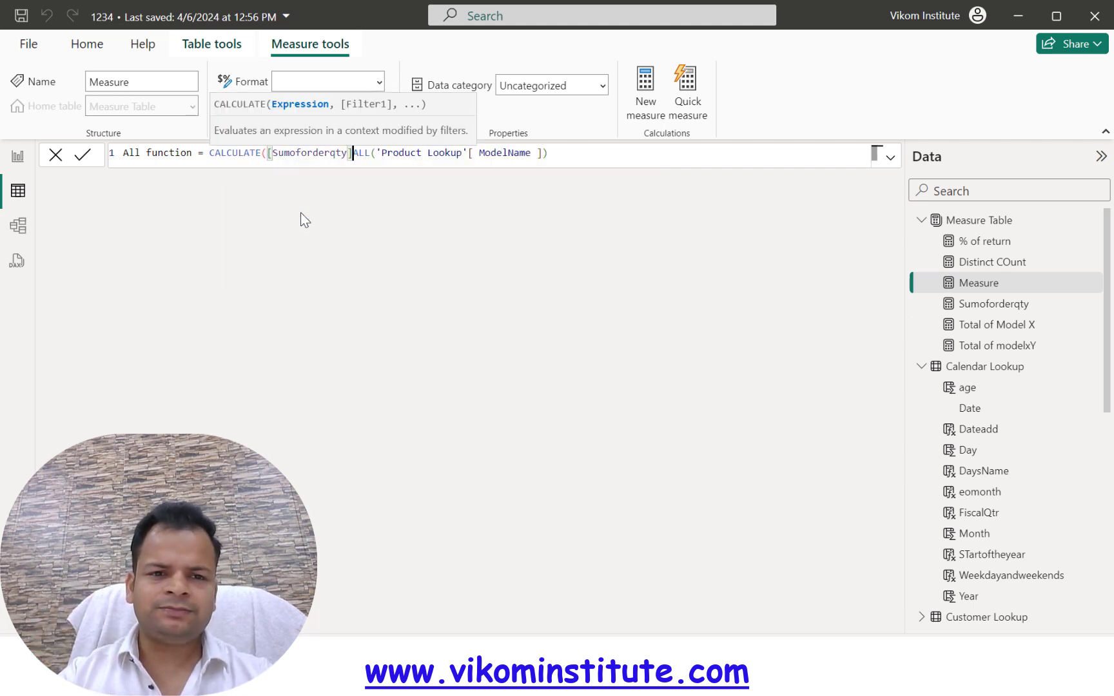
text(,)
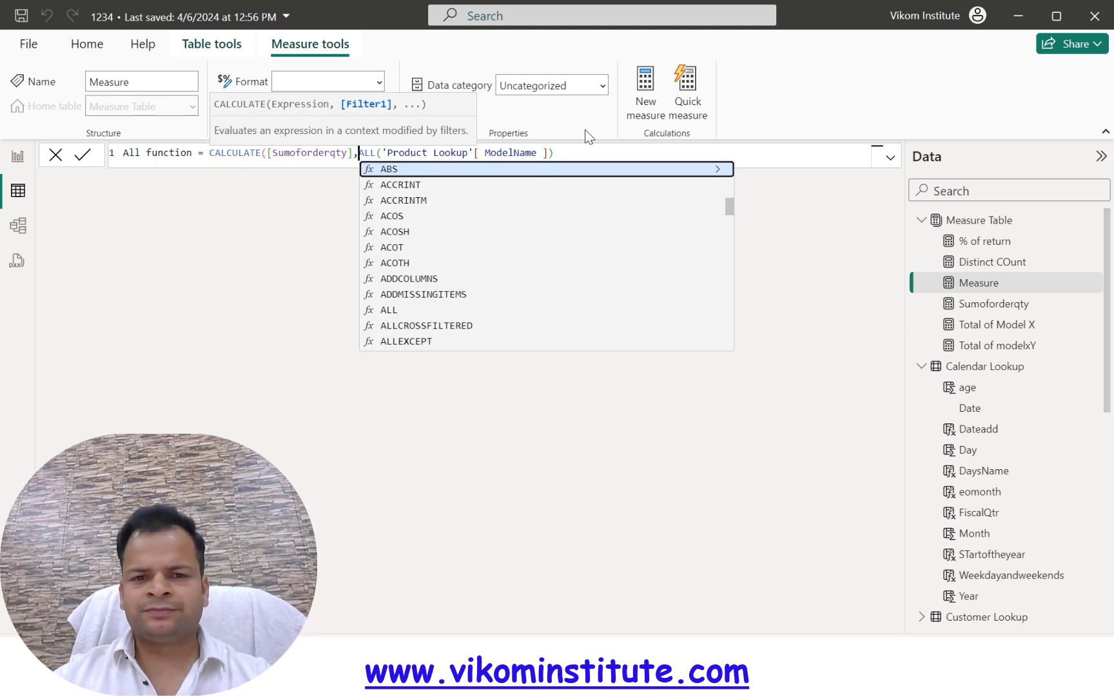
click(581, 149)
text())
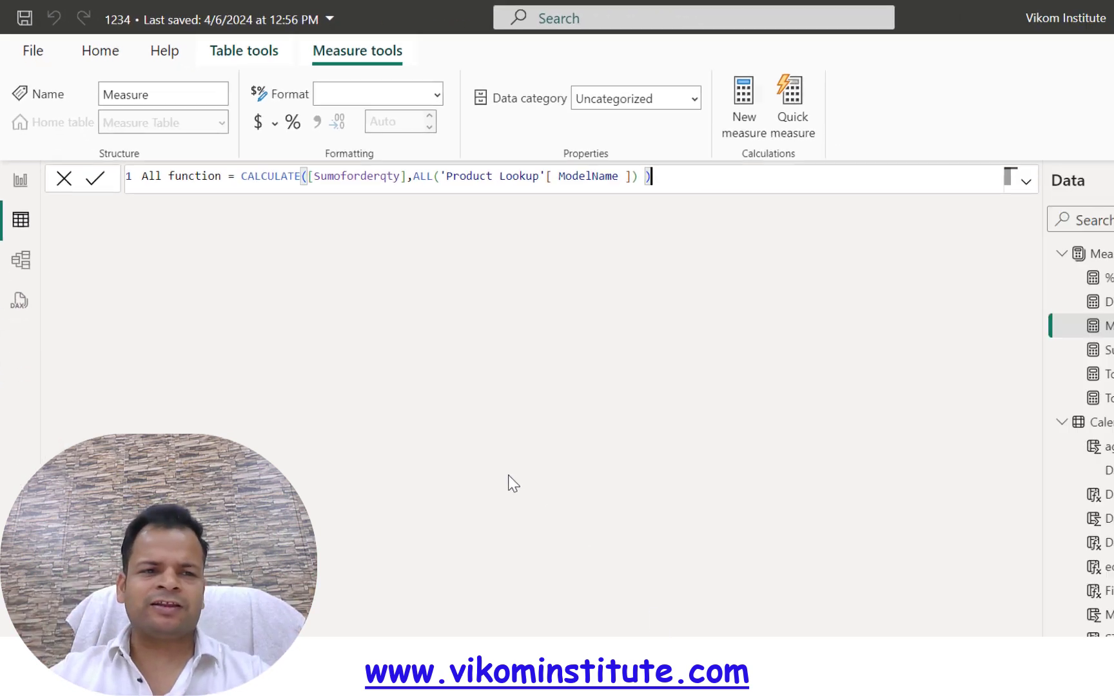
key(Return)
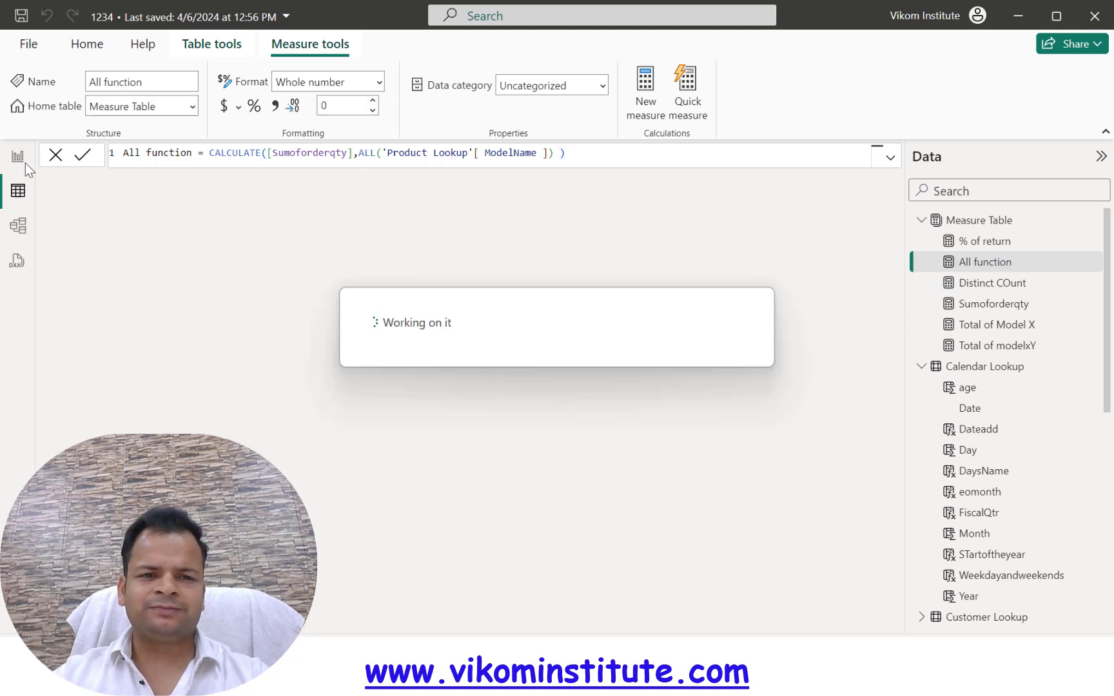
- Add the All function measure to the ModelName matrix on the report page and enlarge the matrix to fit the new column
click(19, 158)
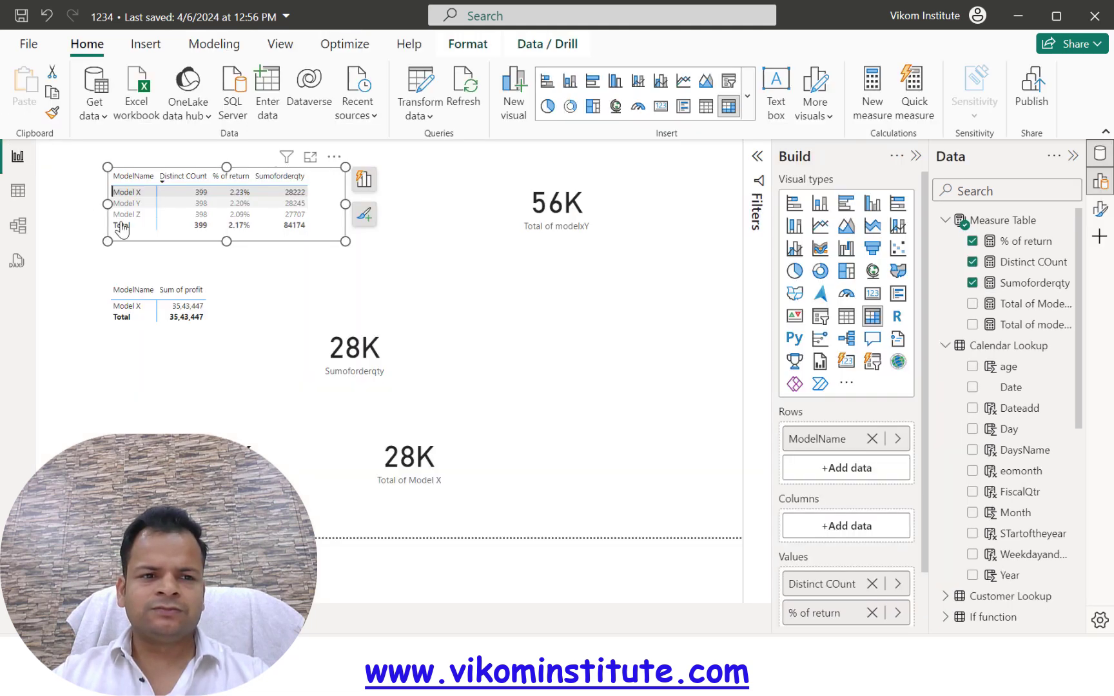
click(977, 261)
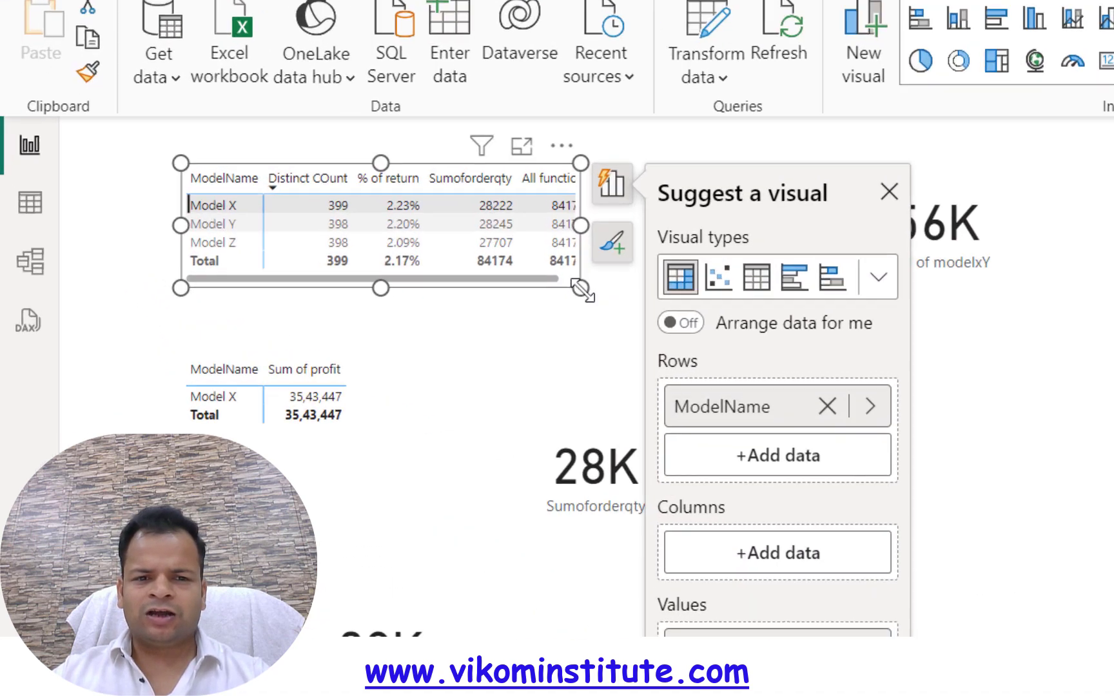
drag(346, 241, 391, 256)
drag(1000, 385, 1000, 385)
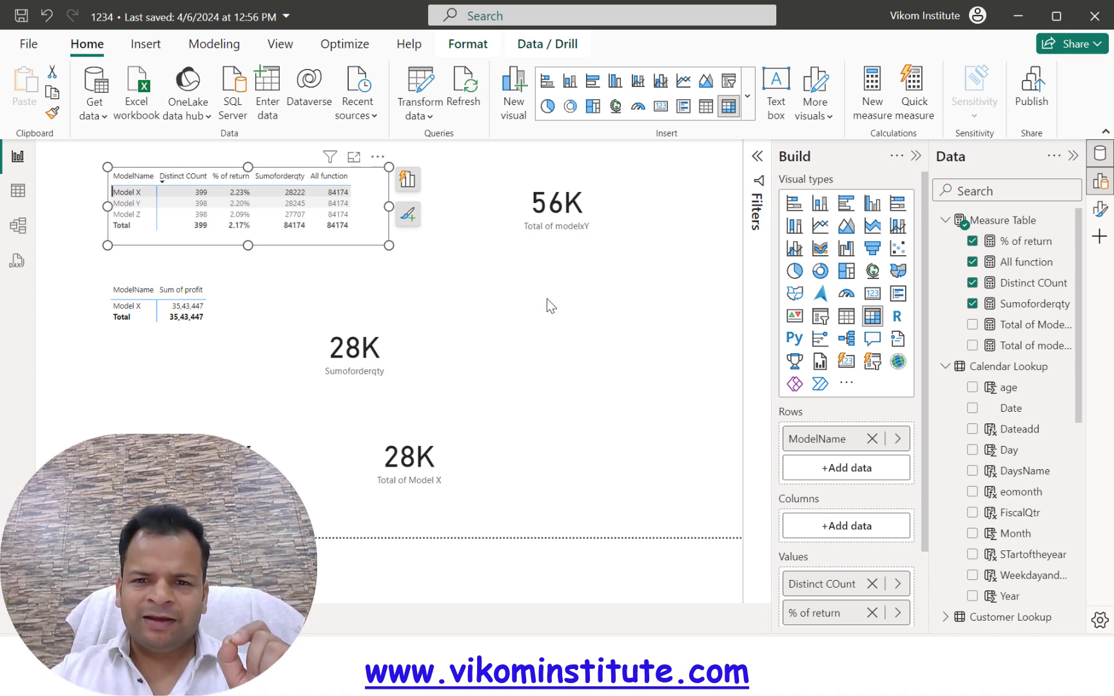
click(747, 103)
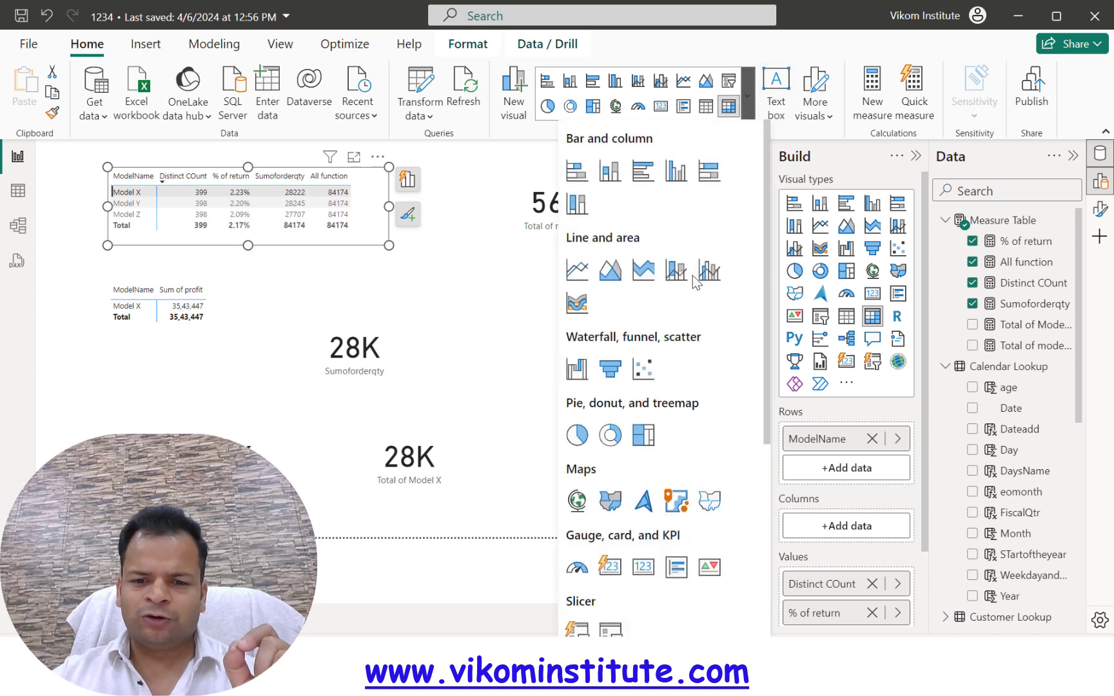
scroll(673, 484, down, 3)
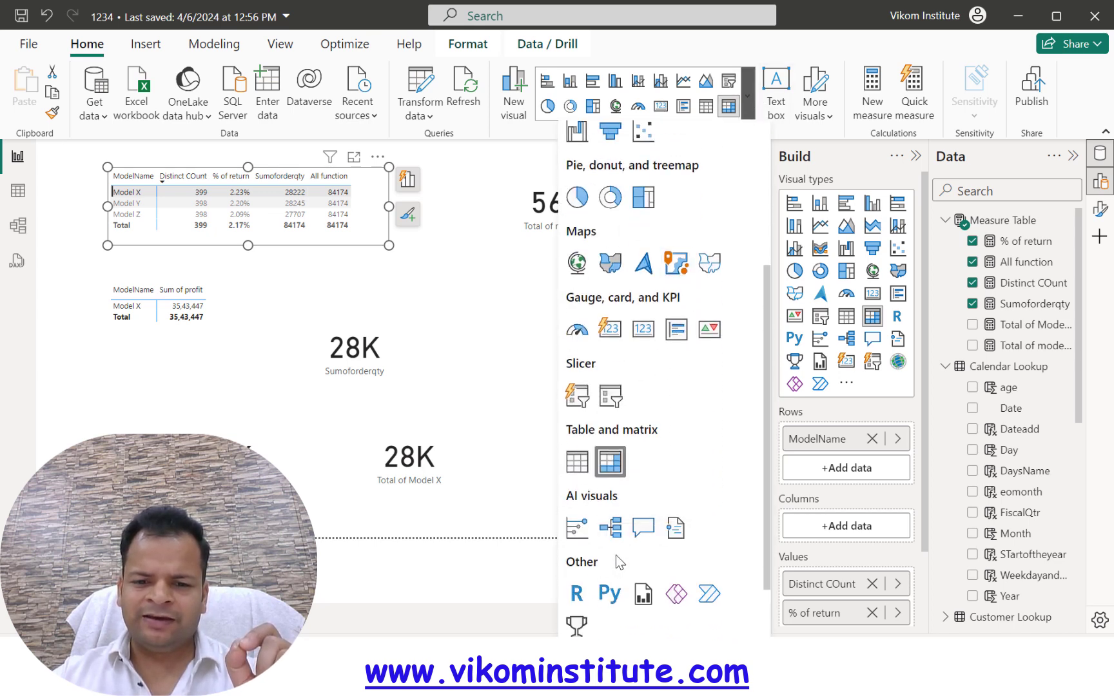
scroll(615, 555, down, 2)
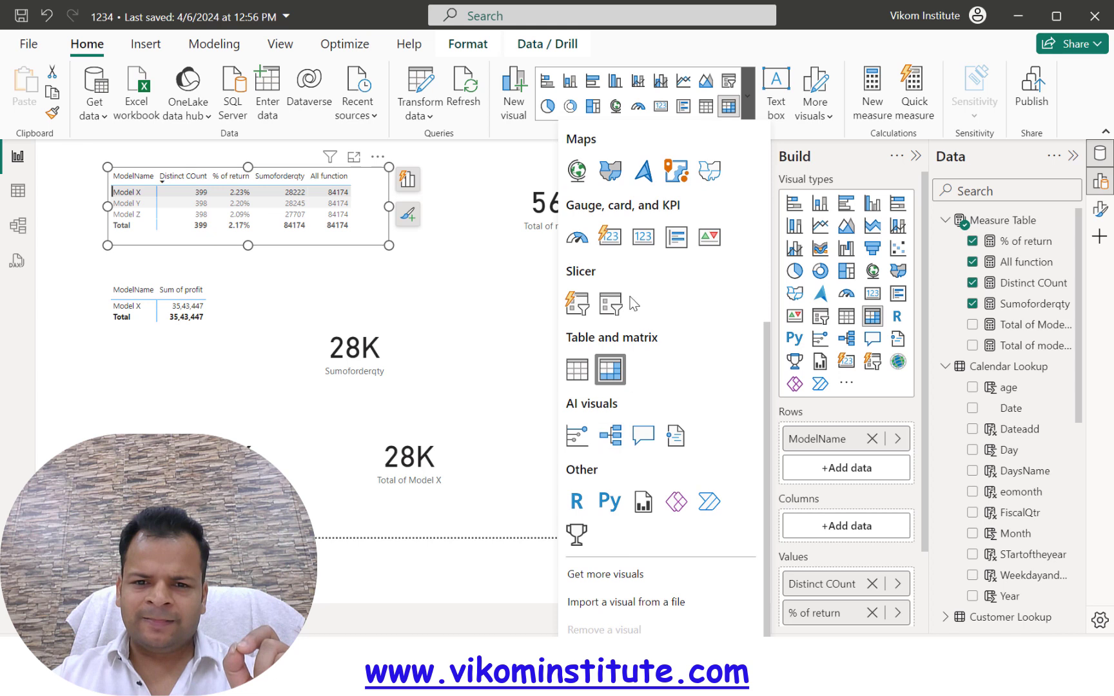
click(610, 302)
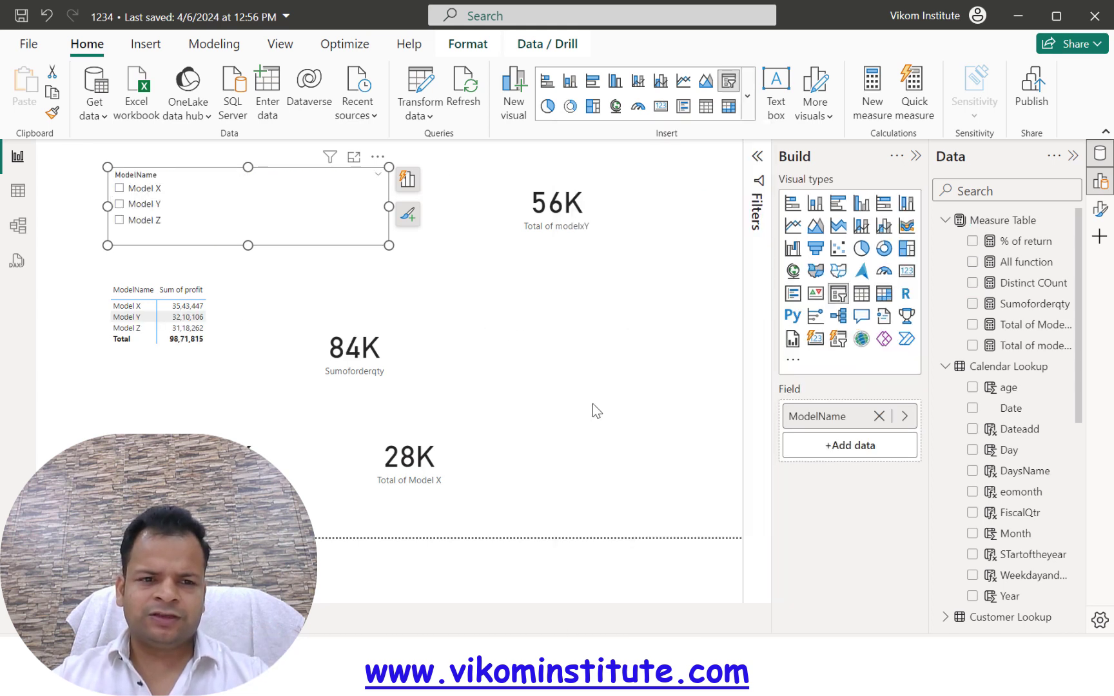
key(ctrl+z)
- Undo the ModelName matrix's conversion to a slicer and insert a separate slicer visual on the report page
click(731, 235)
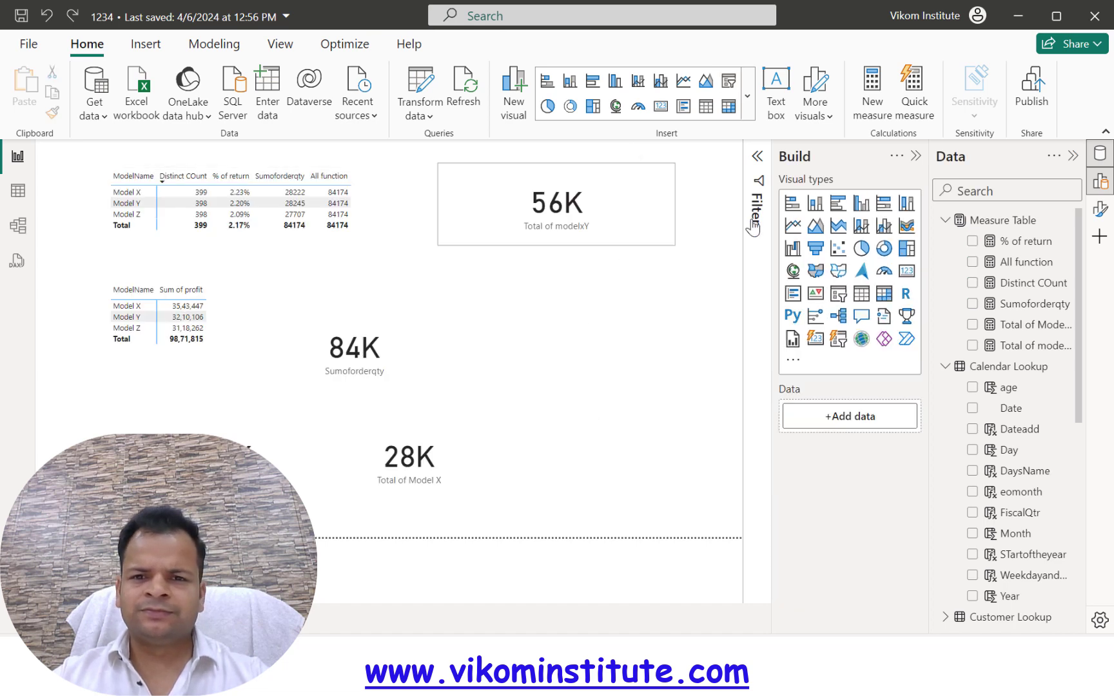
click(747, 96)
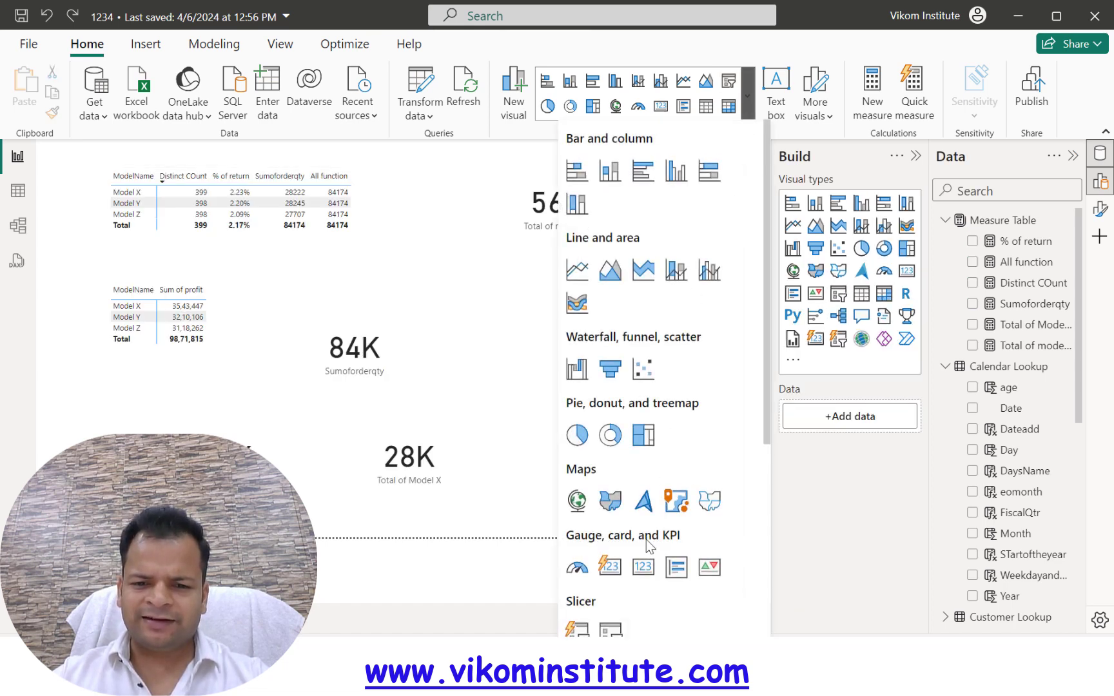
scroll(609, 562, down, 1)
click(609, 554)
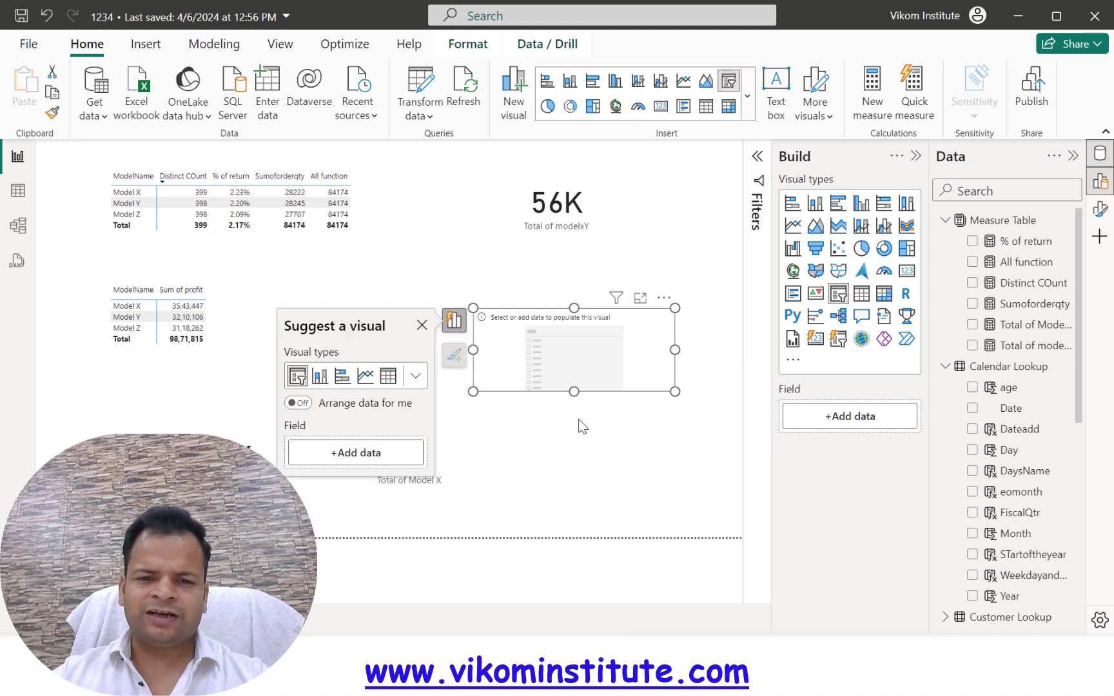
- Assign CategoryName from Product Categories Lookup to the new slicer and shrink the slicer to fit its options
click(357, 454)
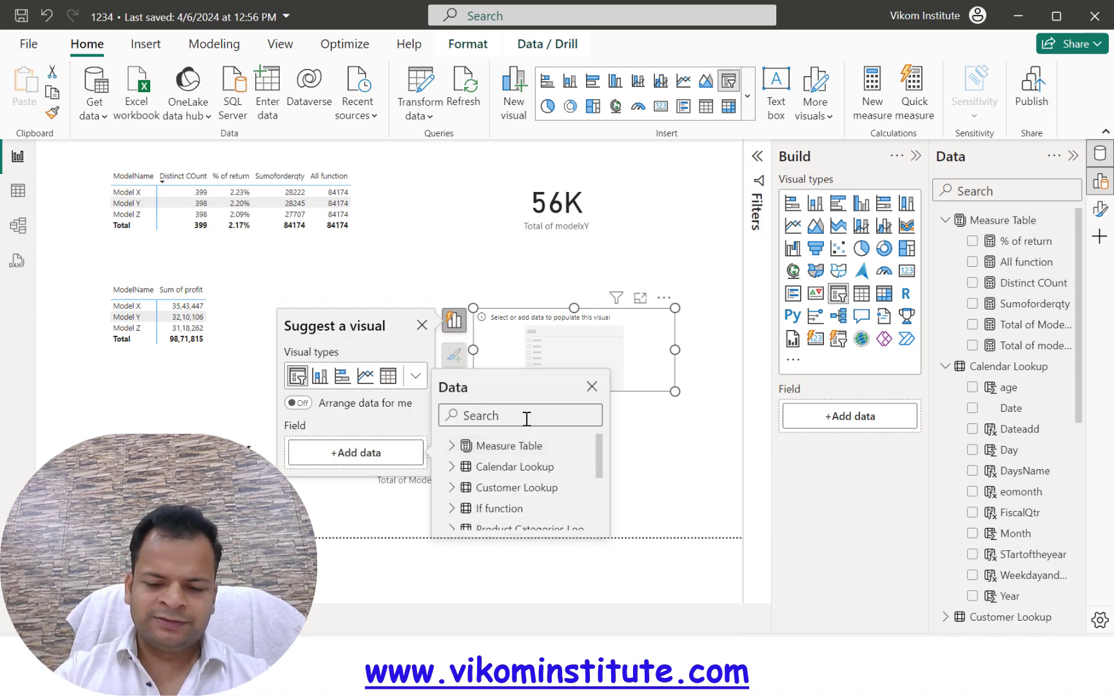
text(cat)
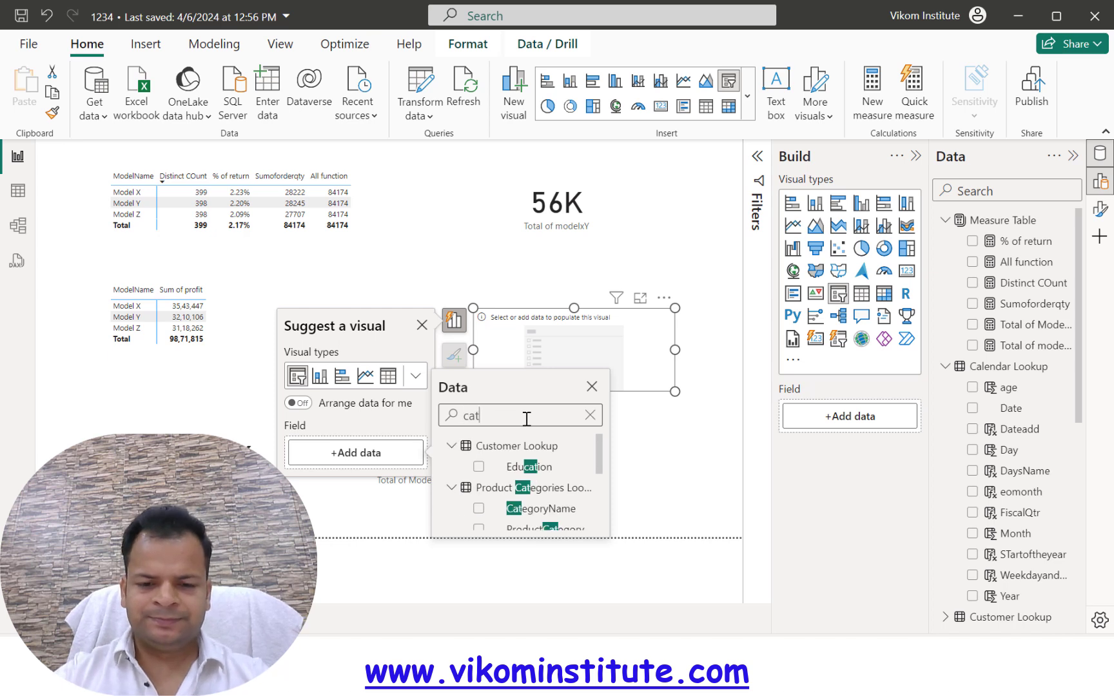
click(478, 513)
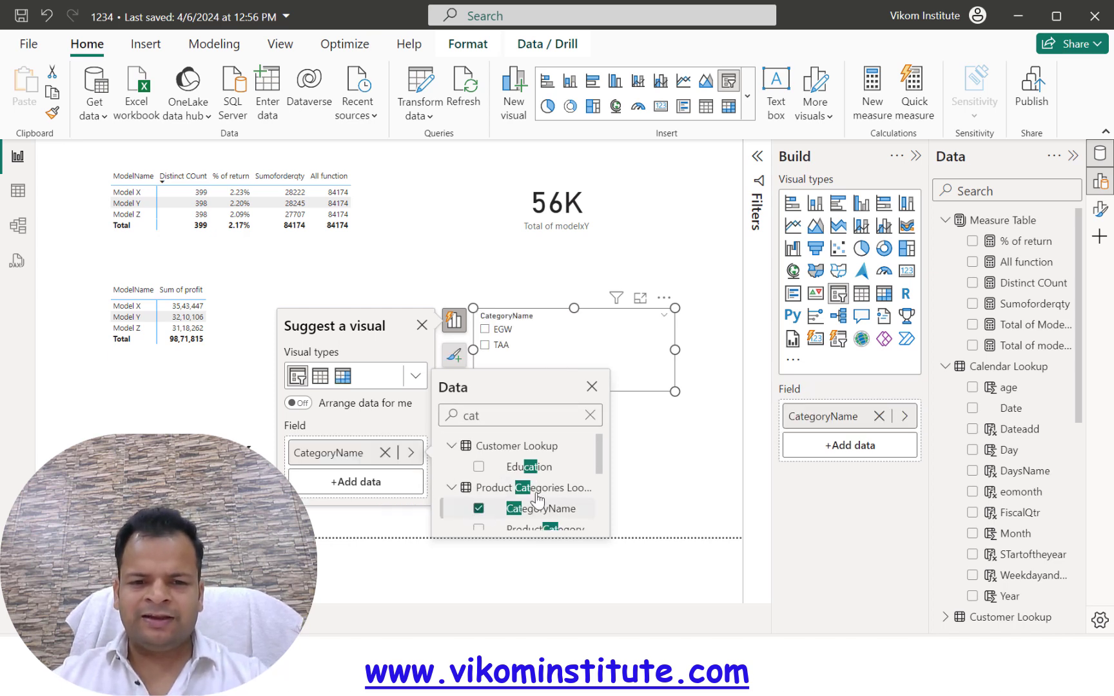
click(641, 507)
drag(675, 392, 583, 390)
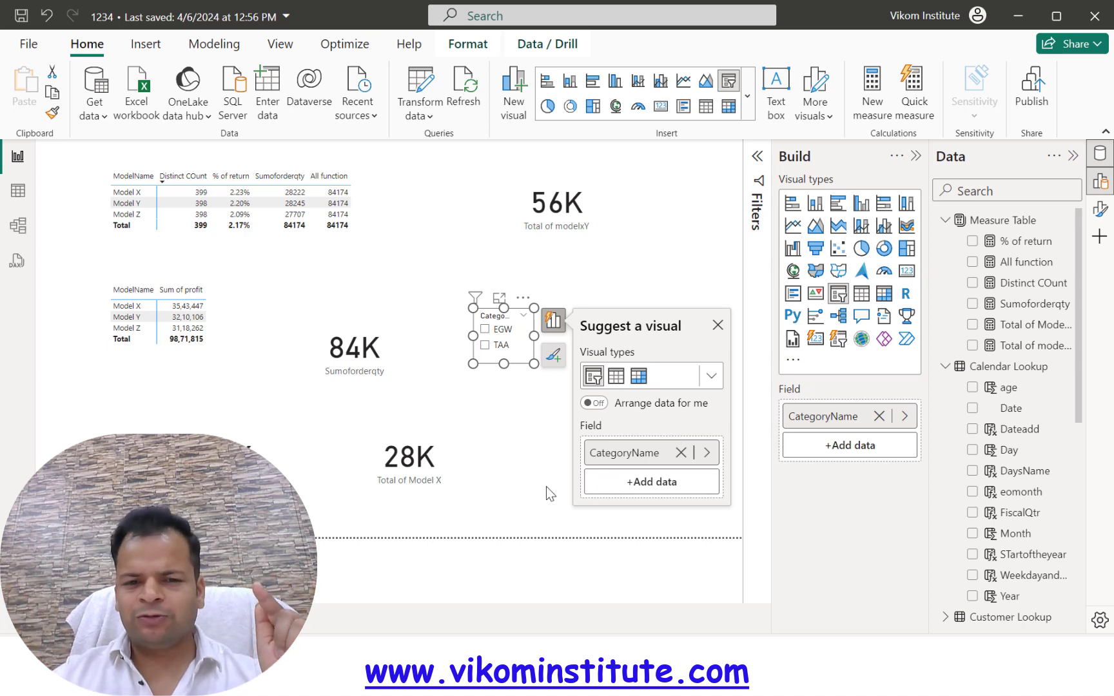
click(577, 524)
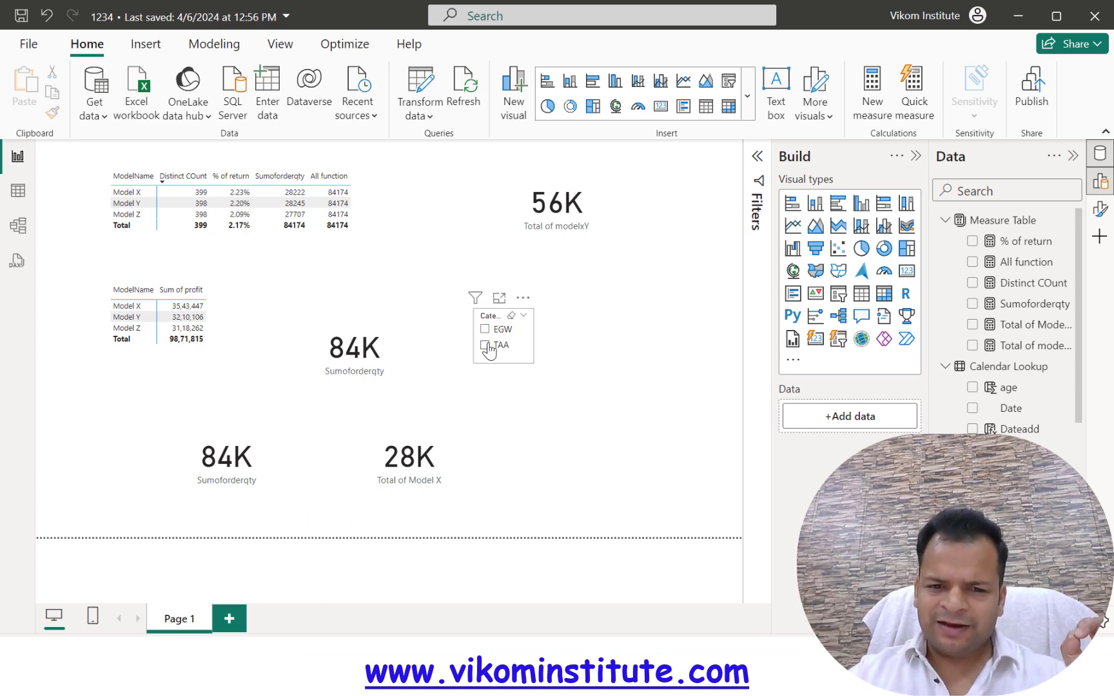
- Filter the report page by EGW in the CategoryName slicer, clear the filter, and apply EGW again to compare the visuals
click(485, 328)
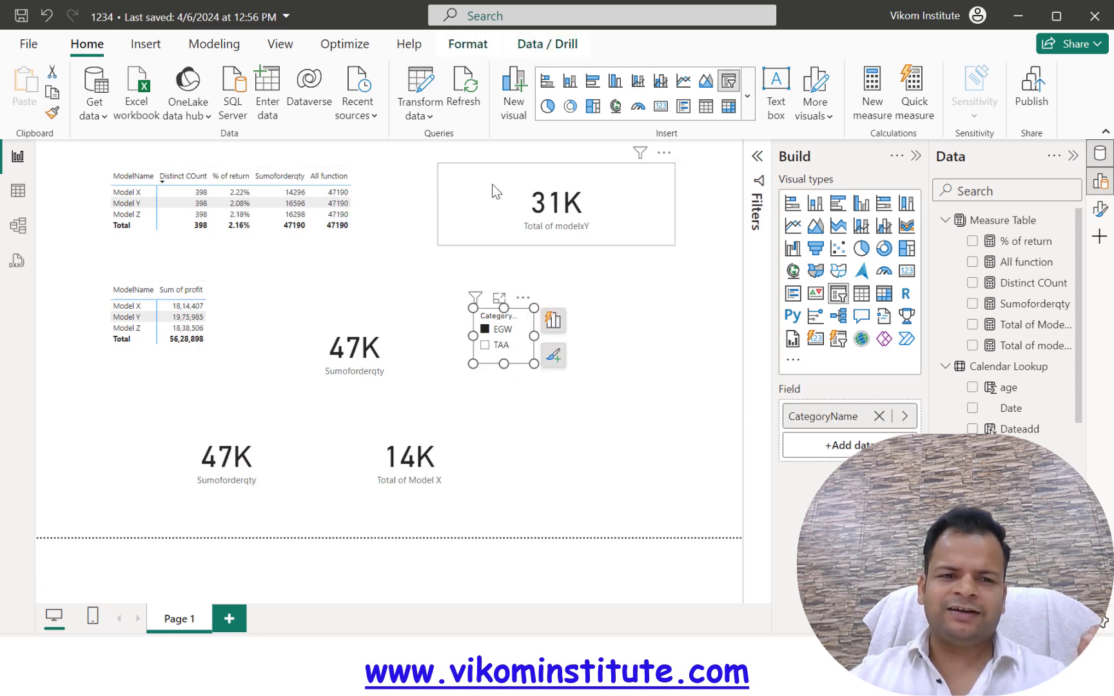
click(485, 329)
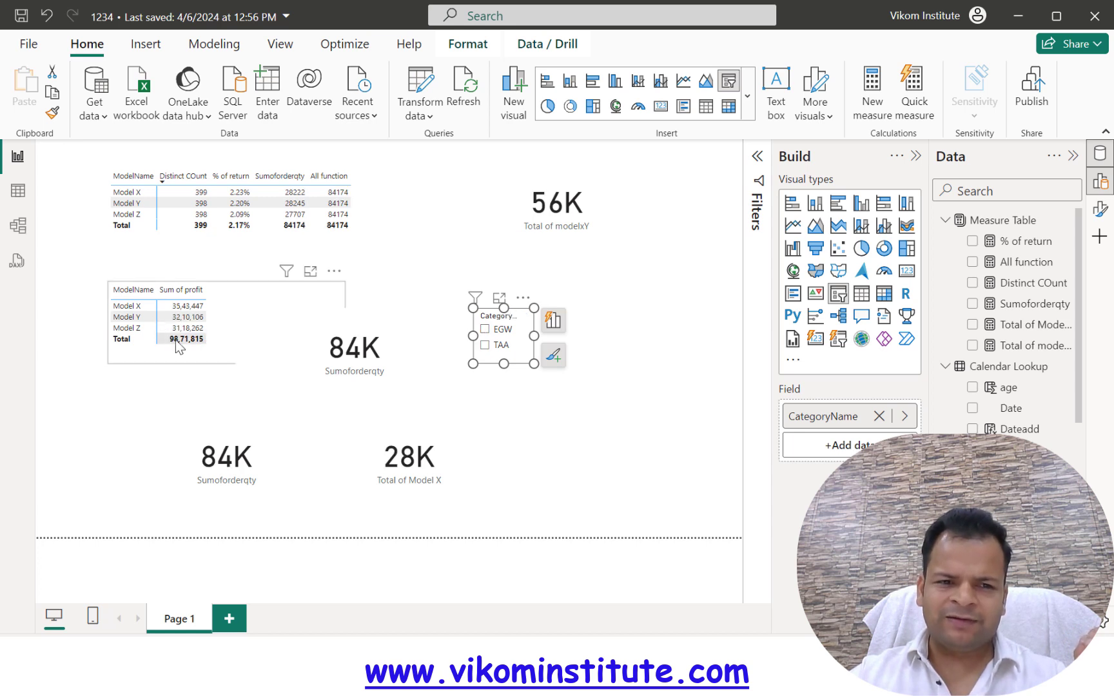
click(484, 329)
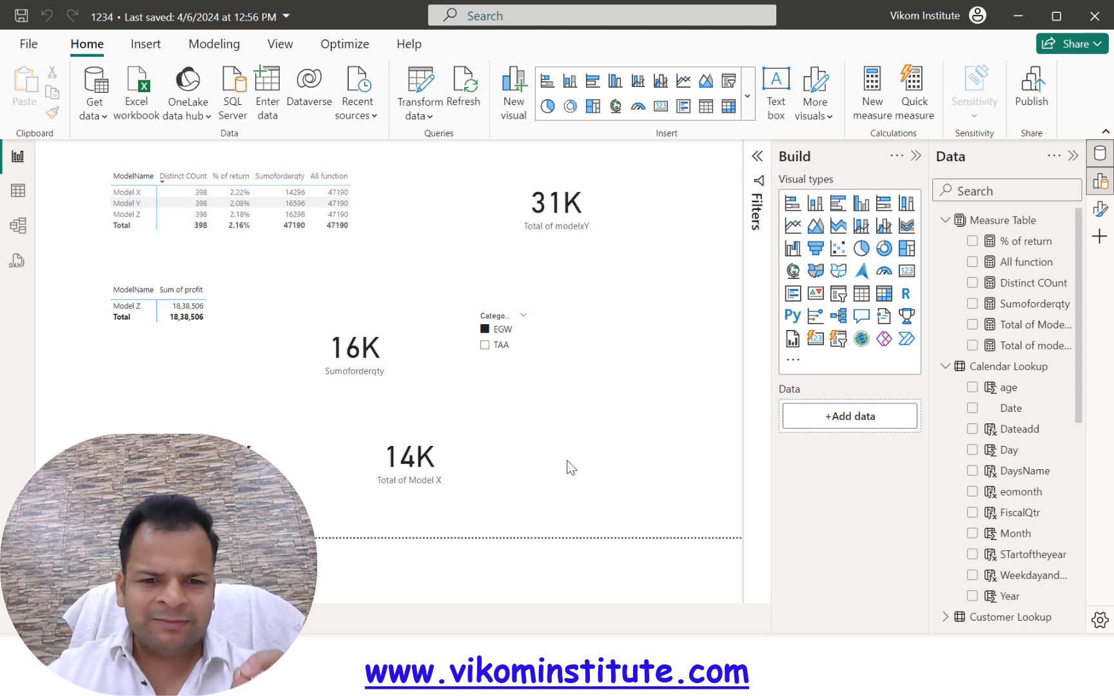
- Review the All function measure's formula in Table view against the filtered visuals on the report page
click(13, 194)
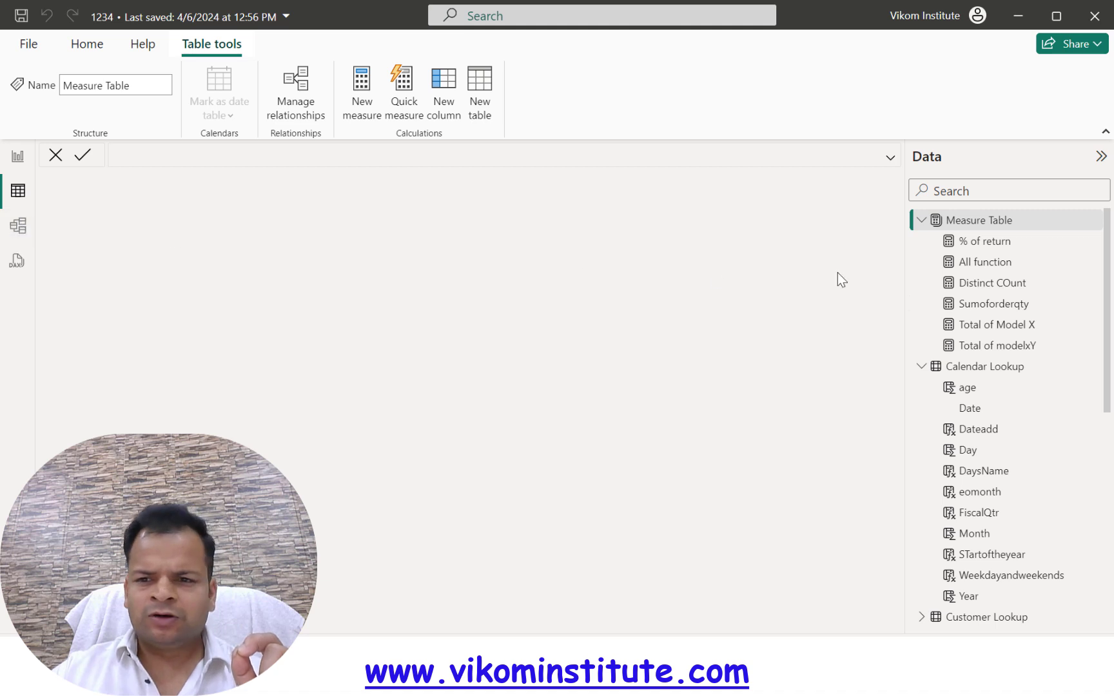
click(984, 263)
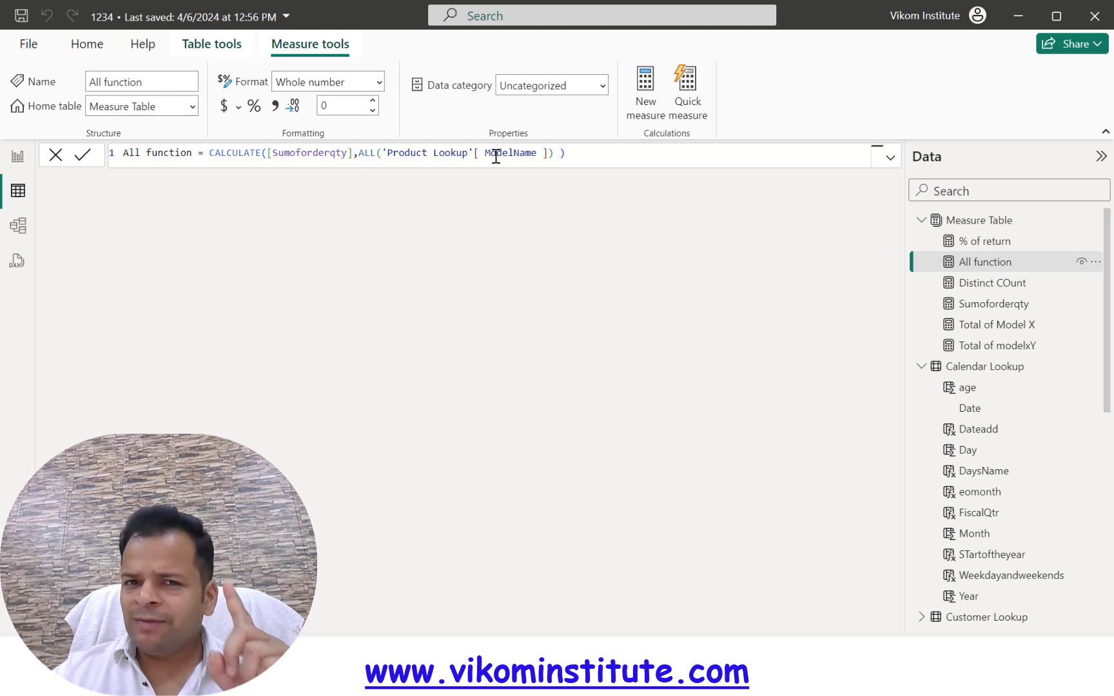
click(18, 157)
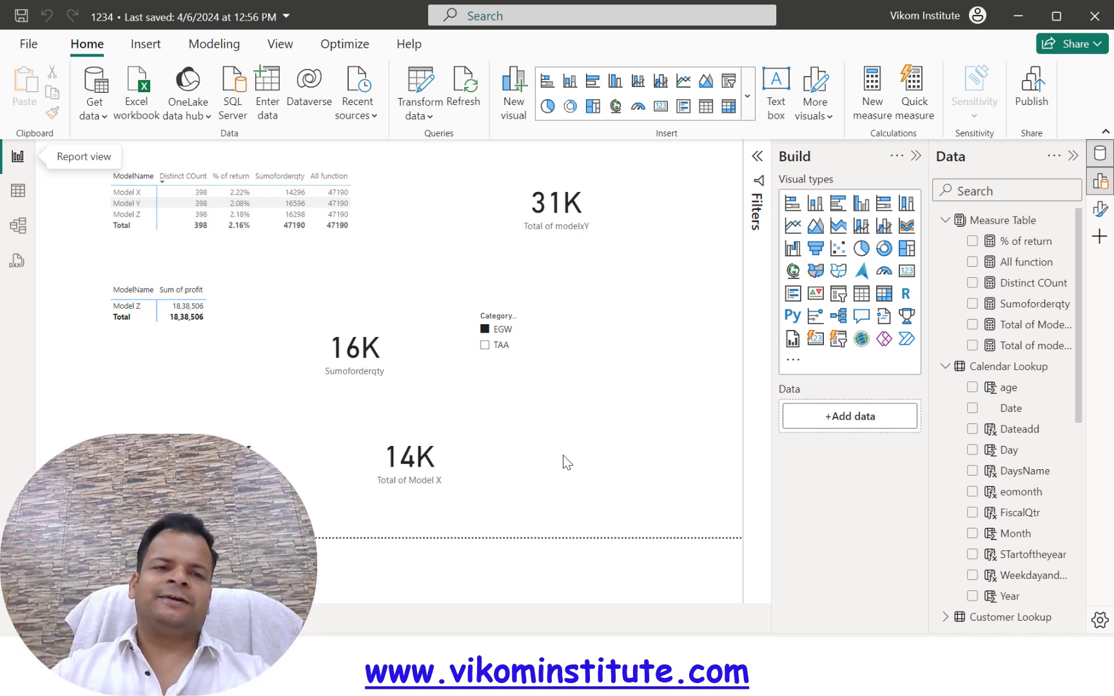
click(23, 237)
click(18, 191)
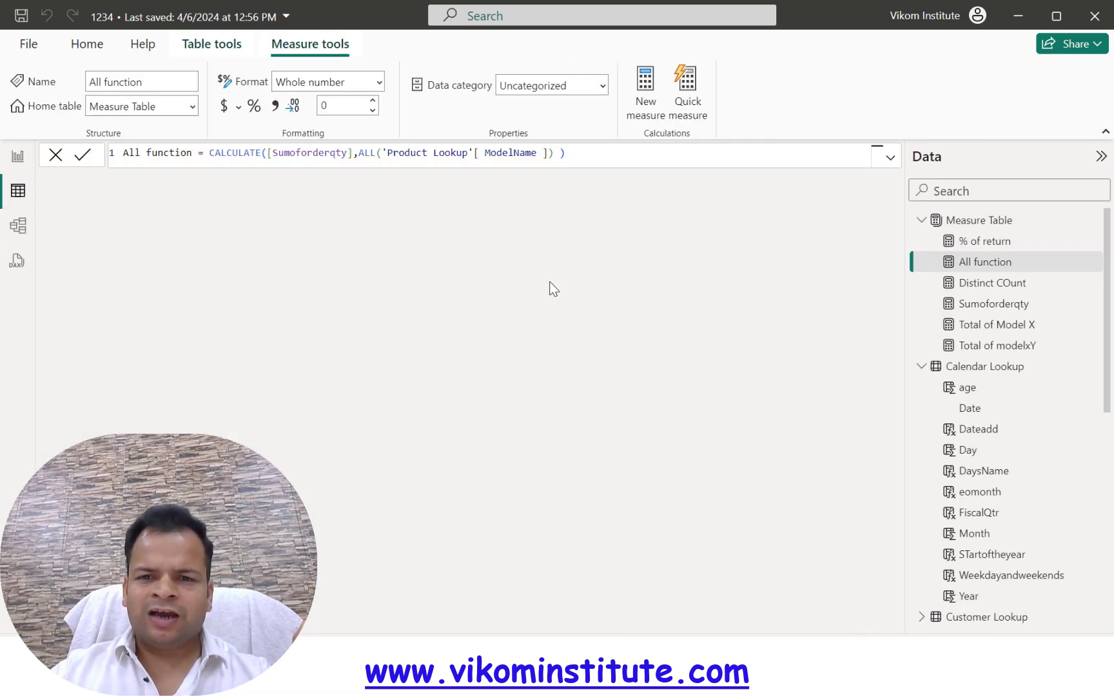
- Create a new measure in Measure Table with the expression ALLCROSSFILTERED('Product Lookup')
click(644, 103)
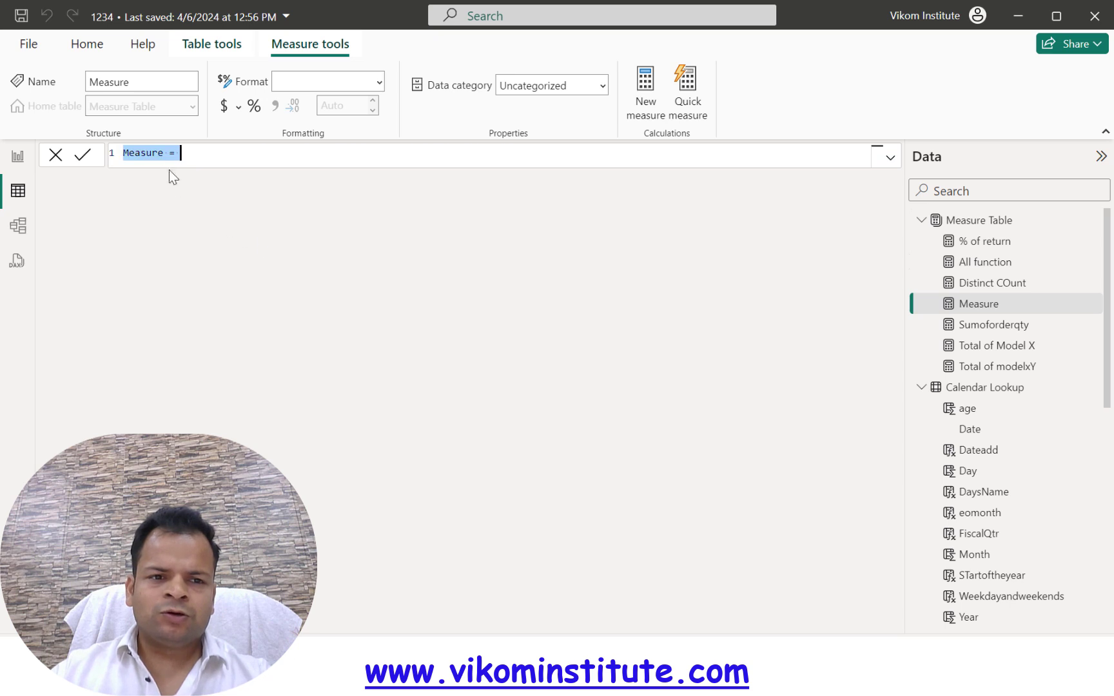
click(191, 156)
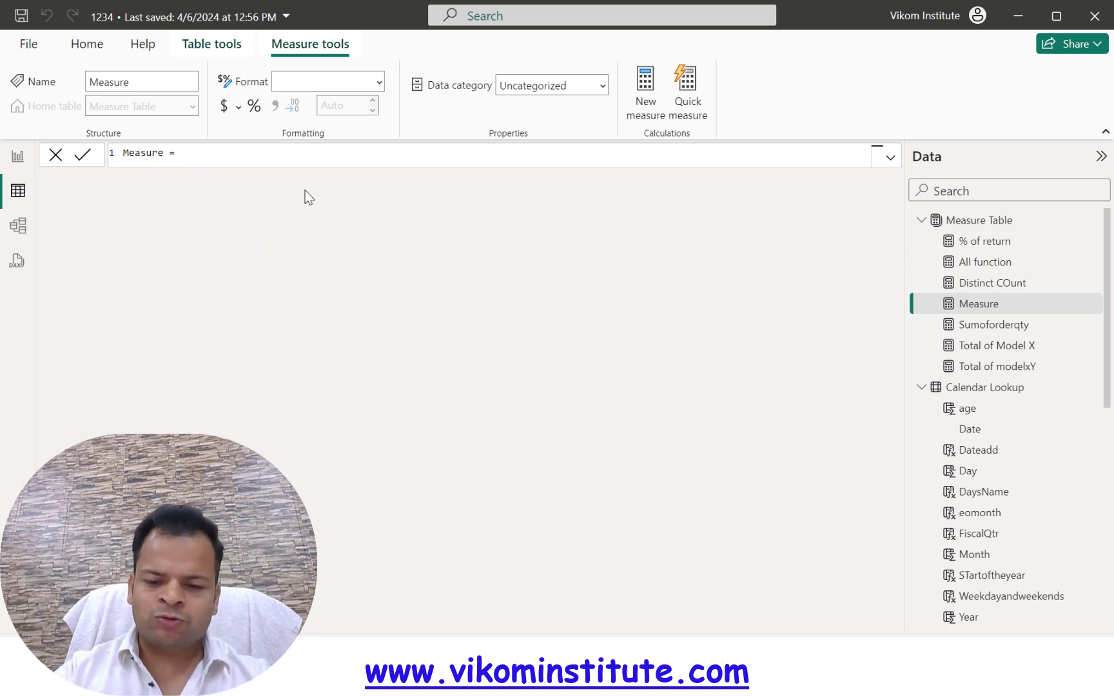
text(All)
key(Down)
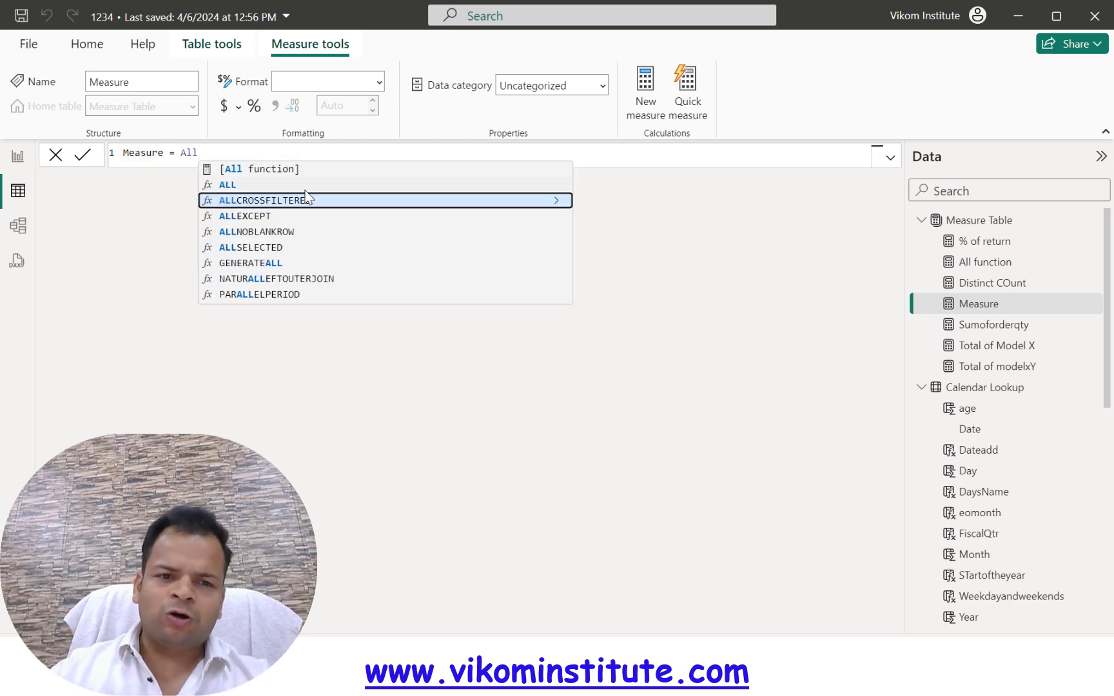
key(Tab)
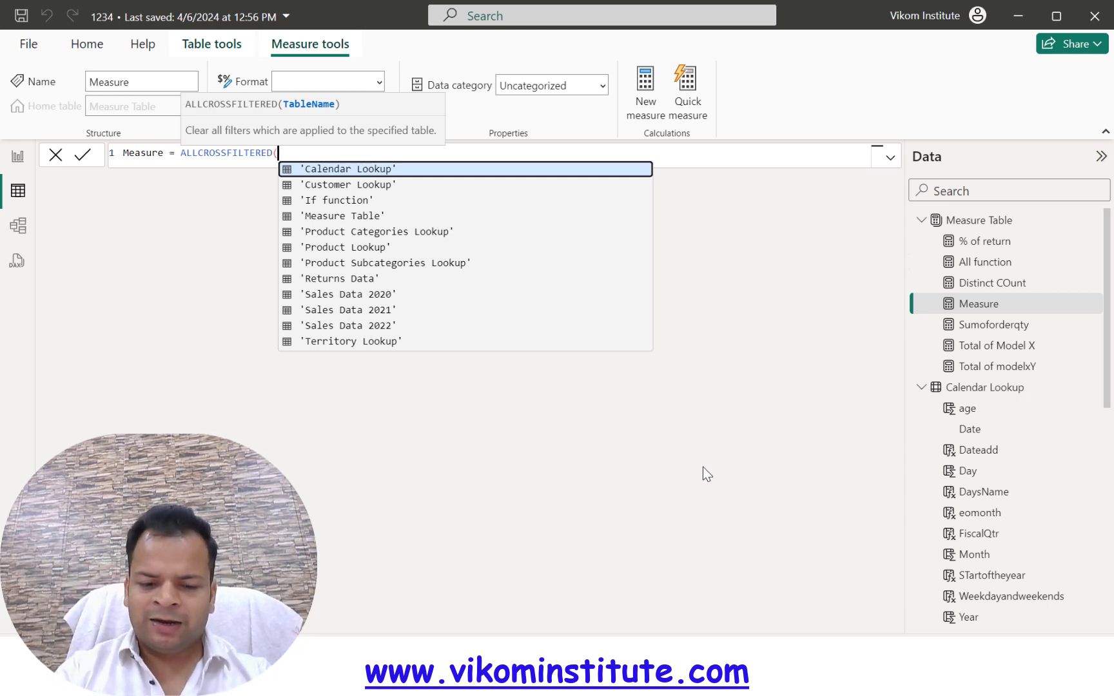
text('Pro)
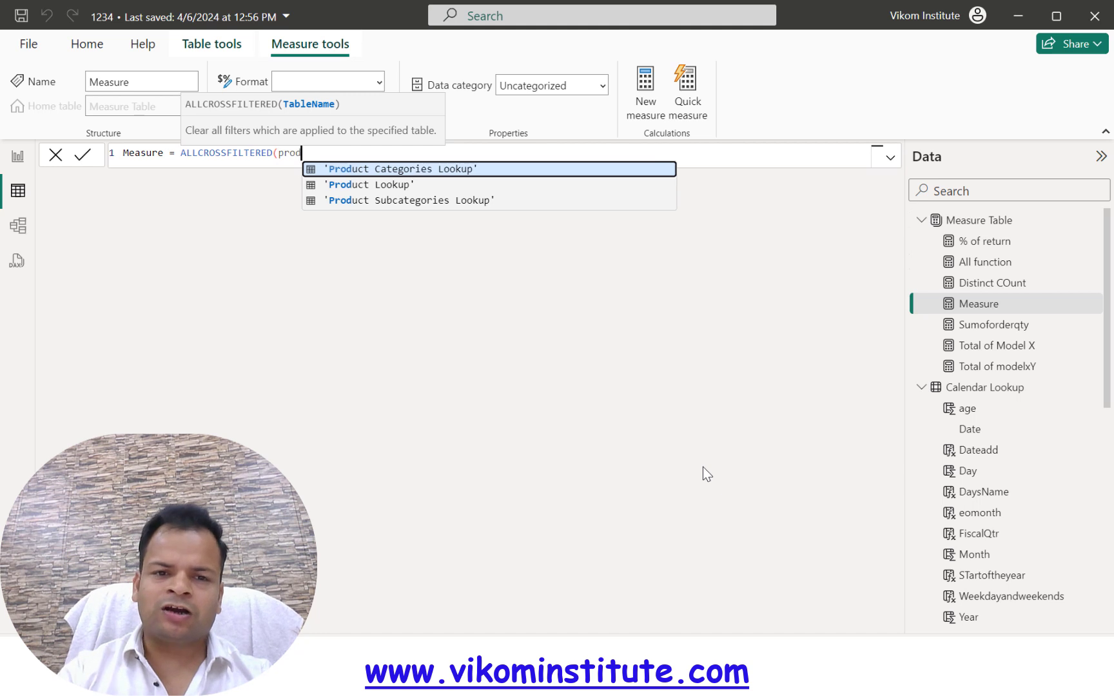
key(Down)
key(Tab)
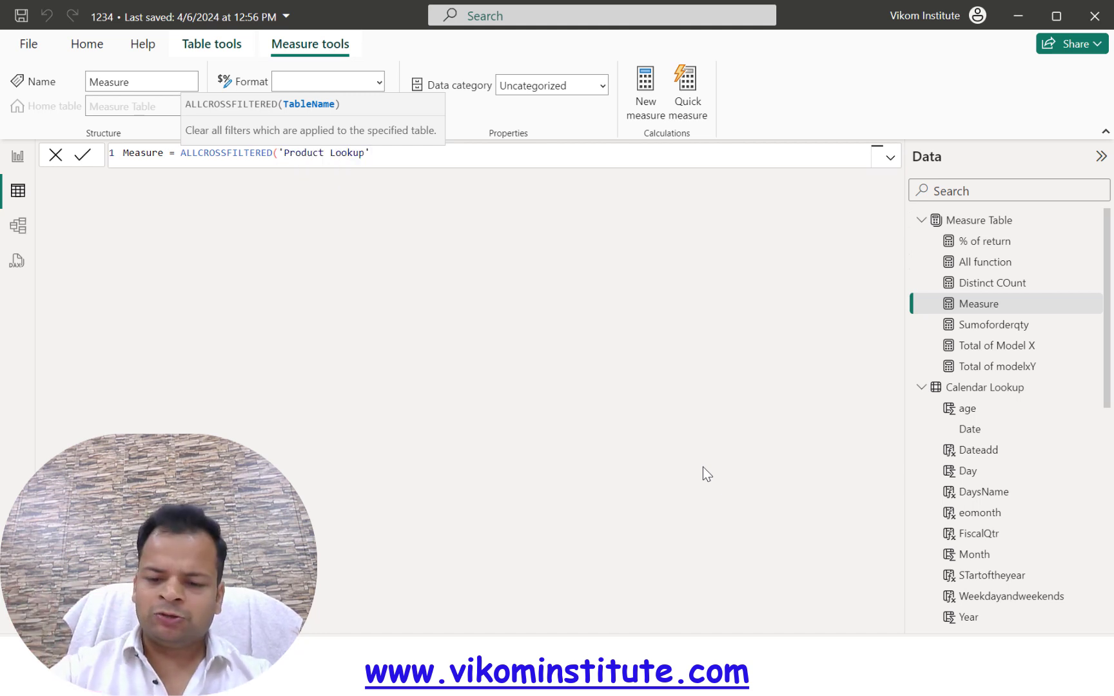
text())
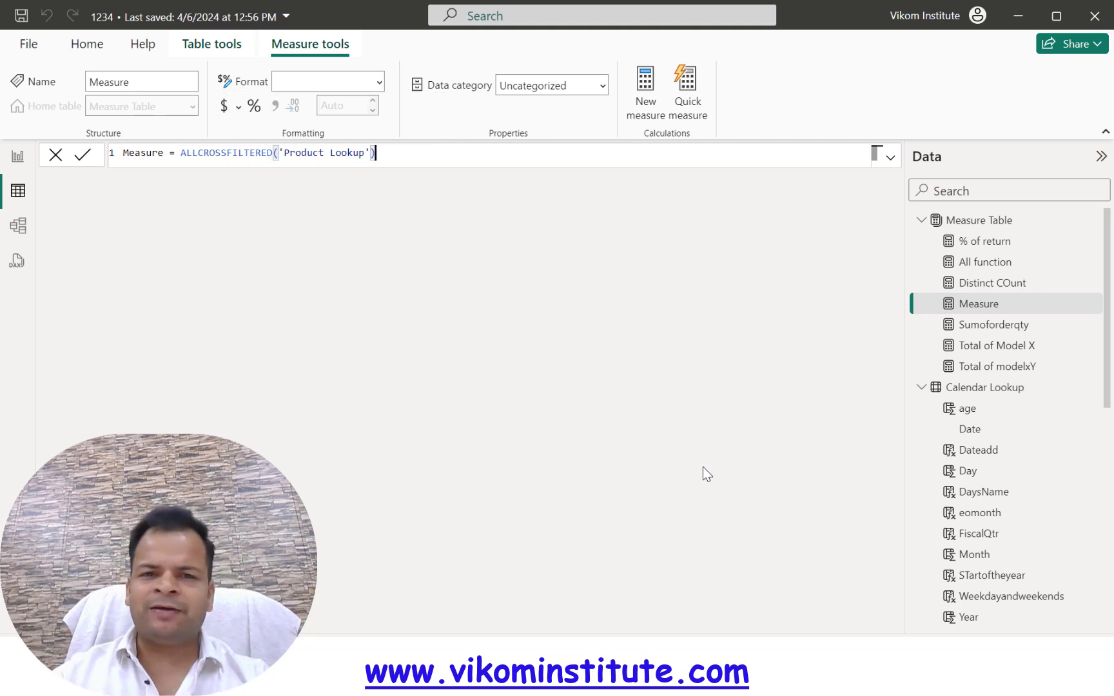
key(Return)
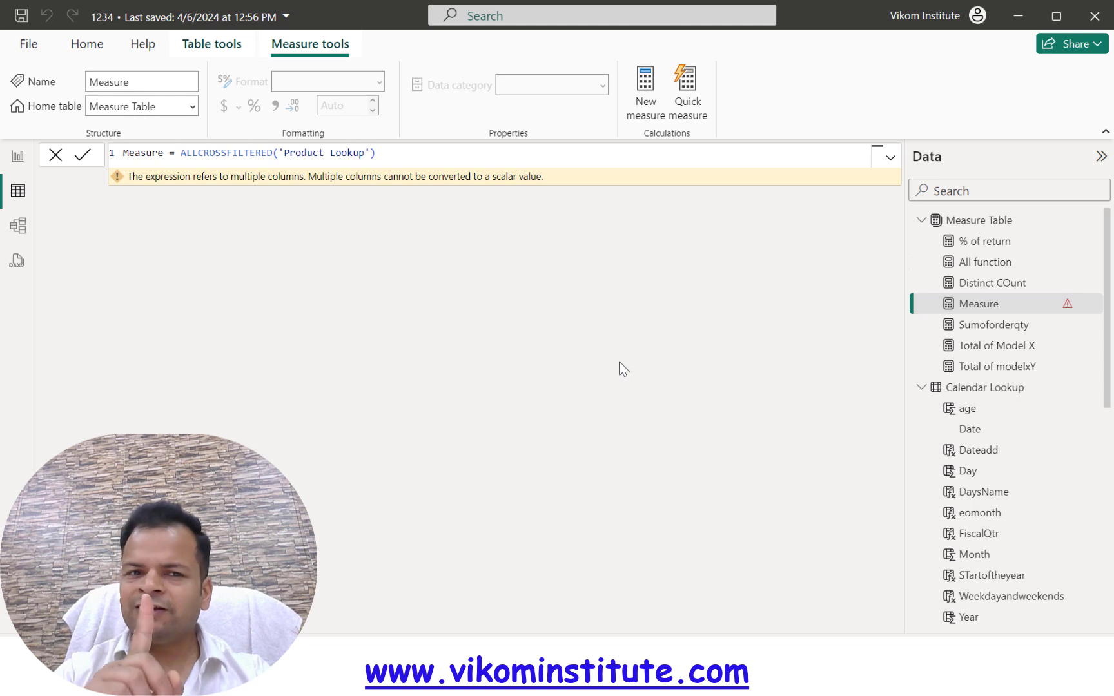
- Wrap the ALLCROSSFILTERED expression in CALCULATE as the filter for [Sumoforderqty], and commit the measure
click(182, 160)
text(CALCULATE()
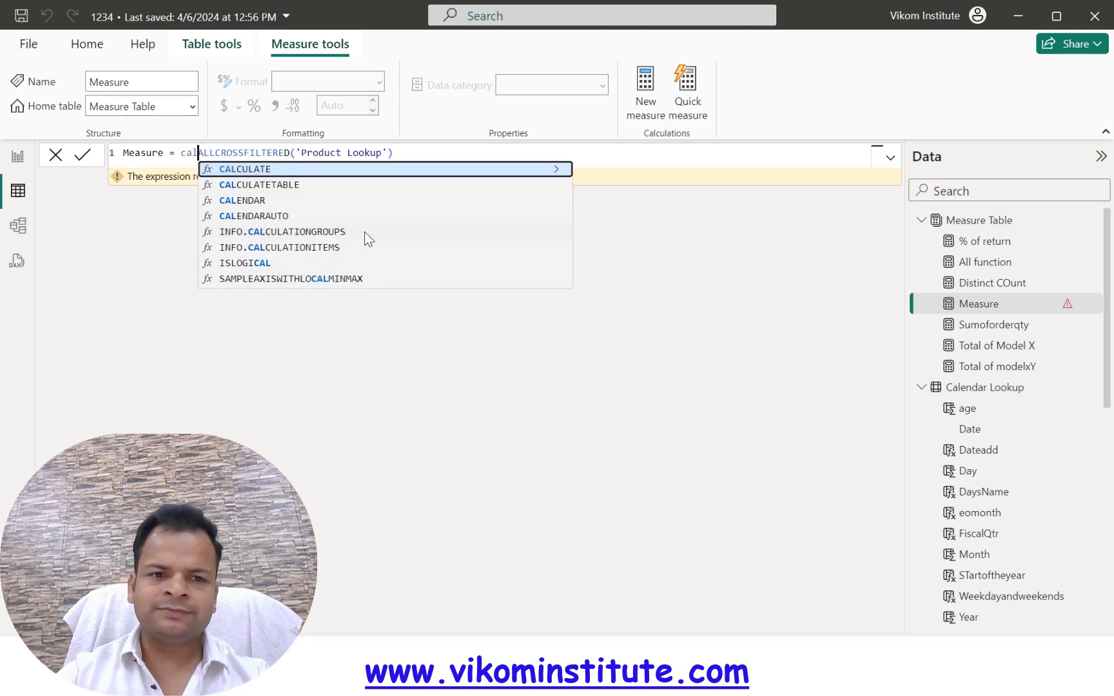
text(sum)
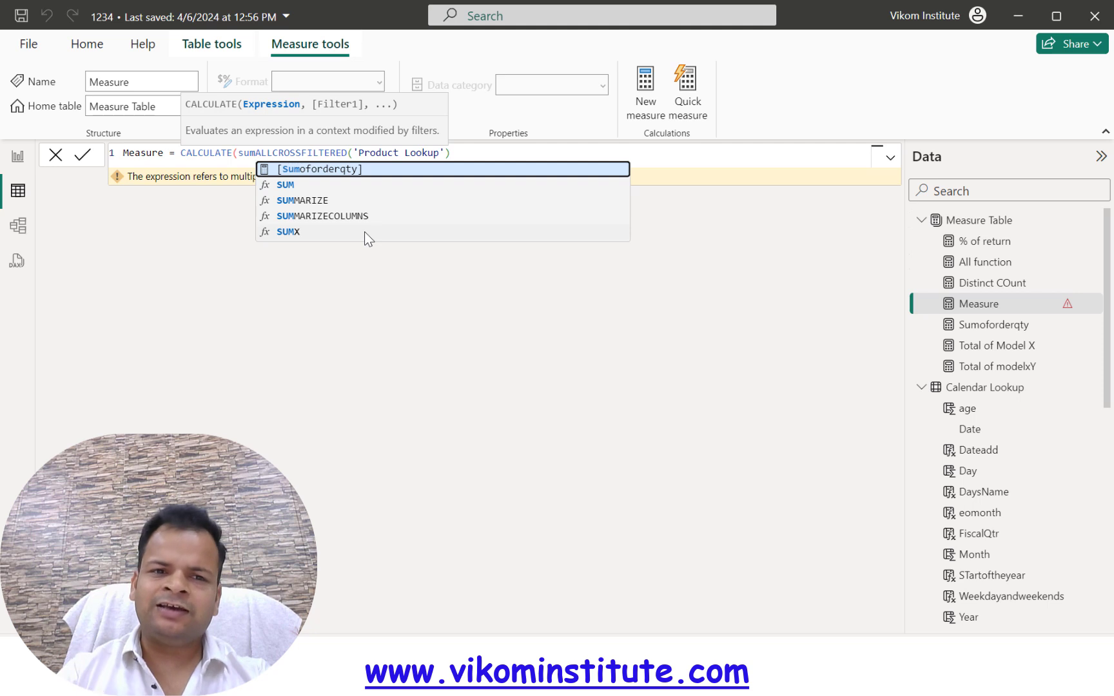
key(Tab)
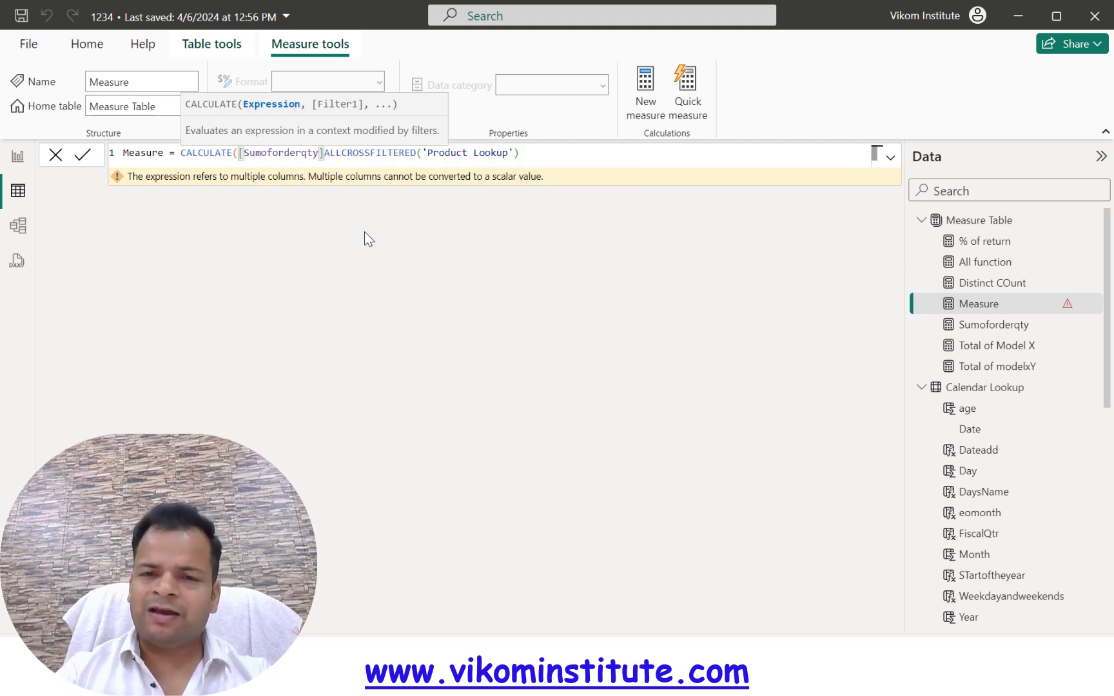
text(,)
key(Escape)
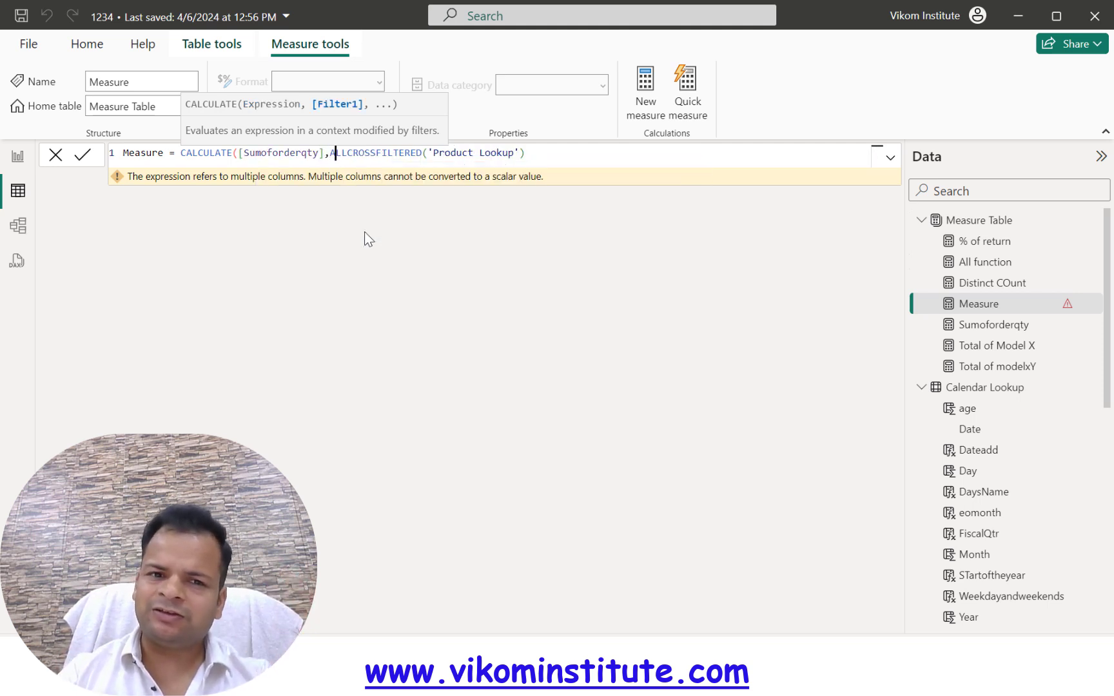
key(Right)
key(Right)
key(Right)
key(Right)
key(Right)
key(Right)
key(Right)
key(Right)
key(Right)
key(Right)
key(Right)
key(Right)
key(Right)
key(Right)
key(Right)
key(Right)
key(Right)
key(Right)
key(Right)
key(Right)
key(Right)
key(Right)
key(Right)
key(Right)
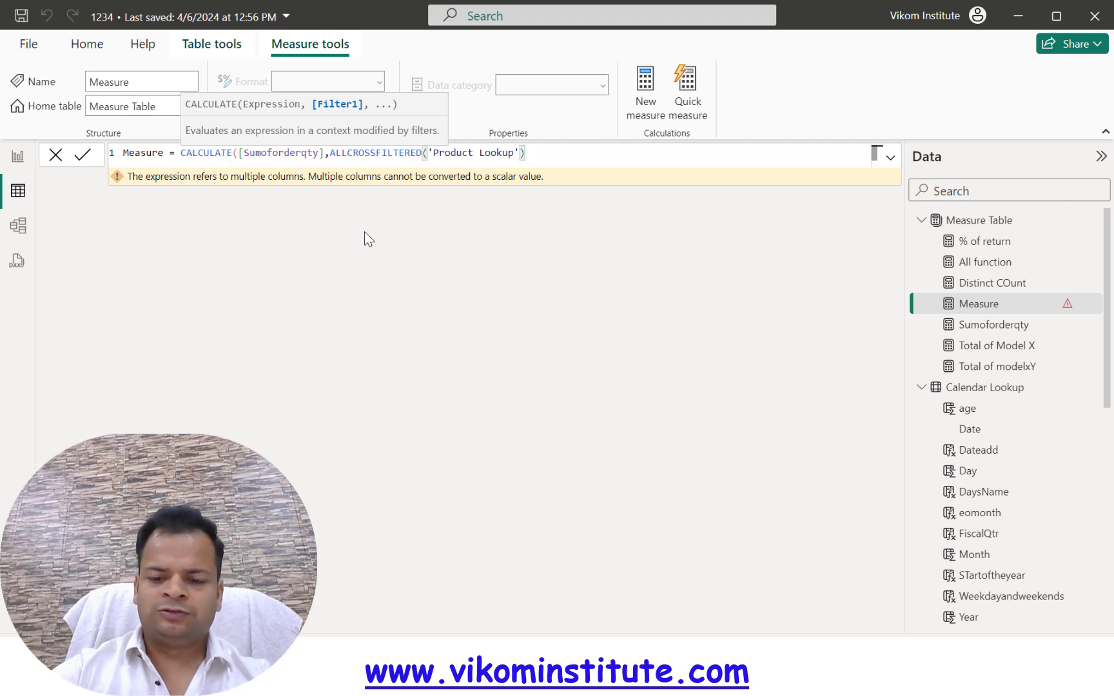
text())
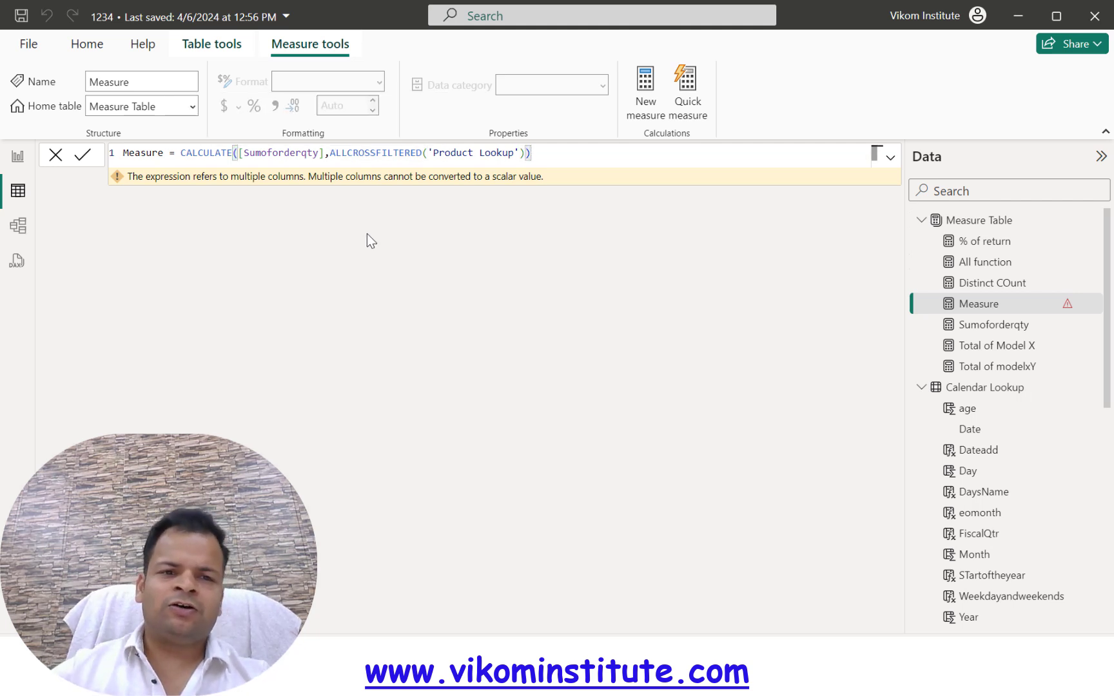
key(Return)
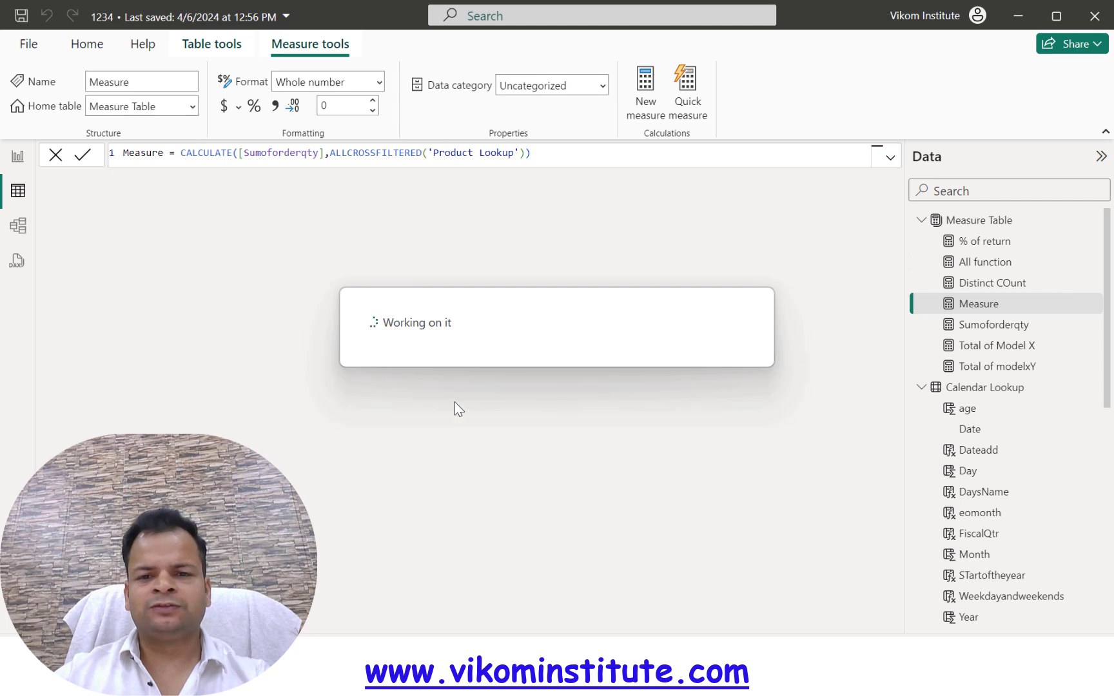
- Rename the ALLCROSSFILTERED measure as Allclossfiltered in its formula and commit the change
drag(164, 155, 126, 166)
key(BackSpace)
text(All)
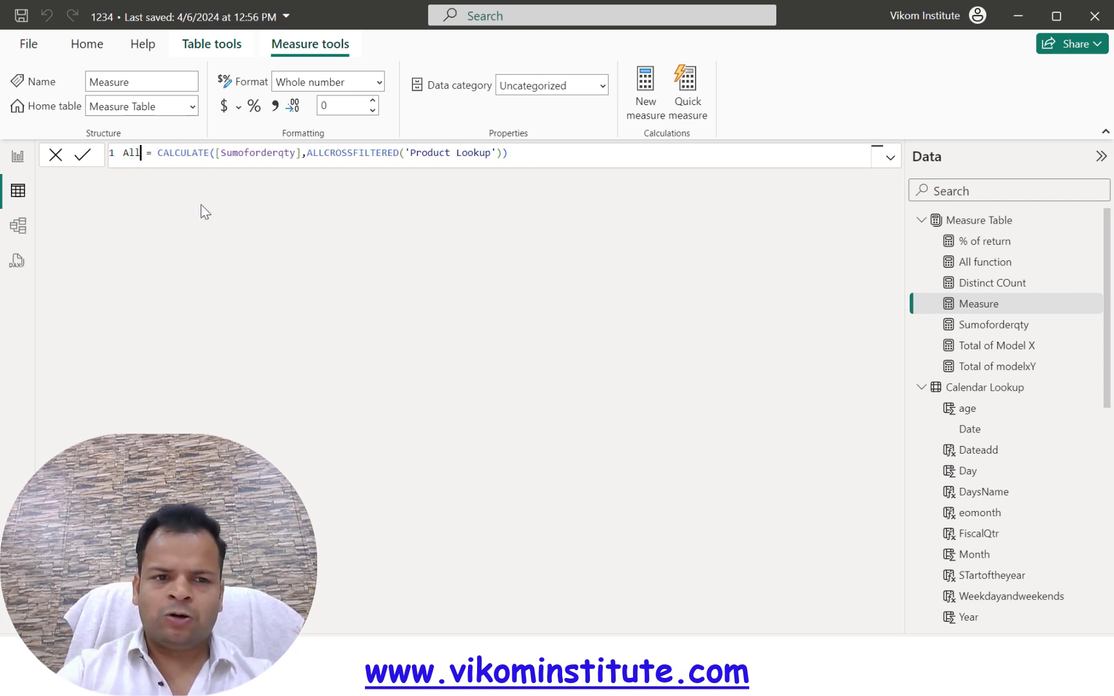
key(BackSpace)
text(closs)
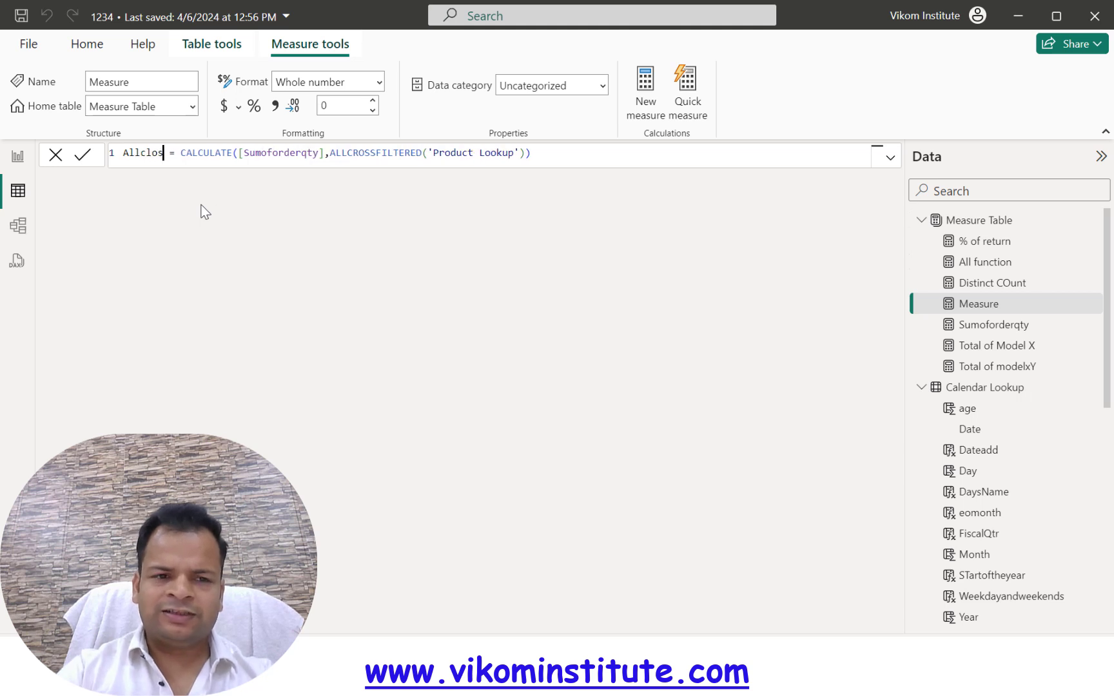
text(filtered)
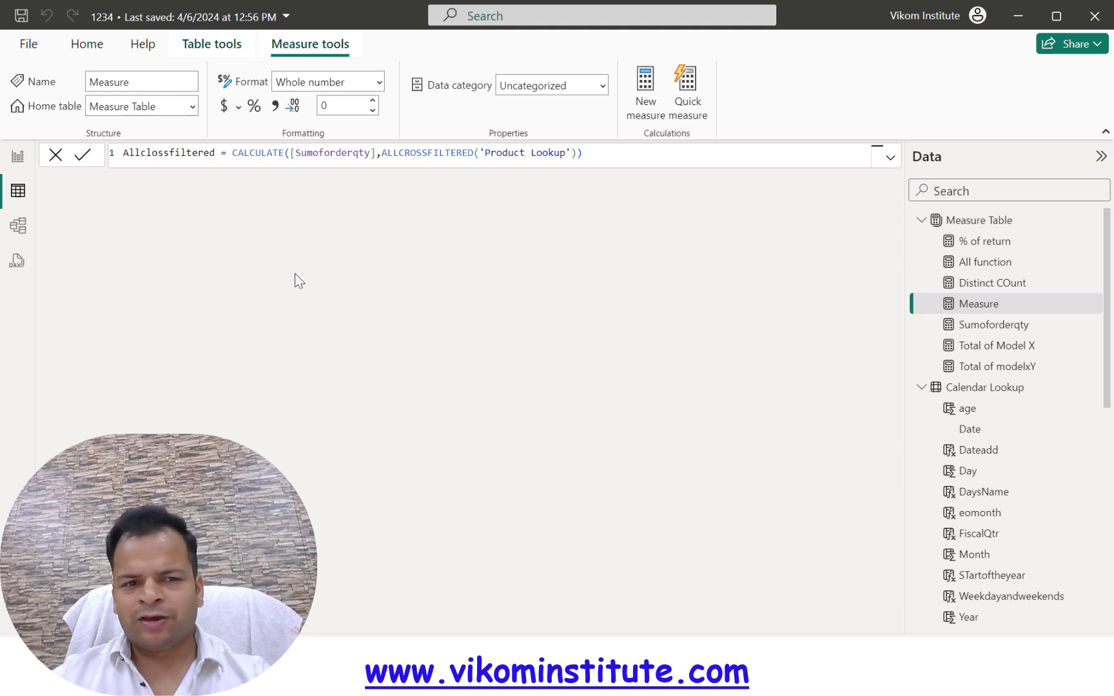
key(Return)
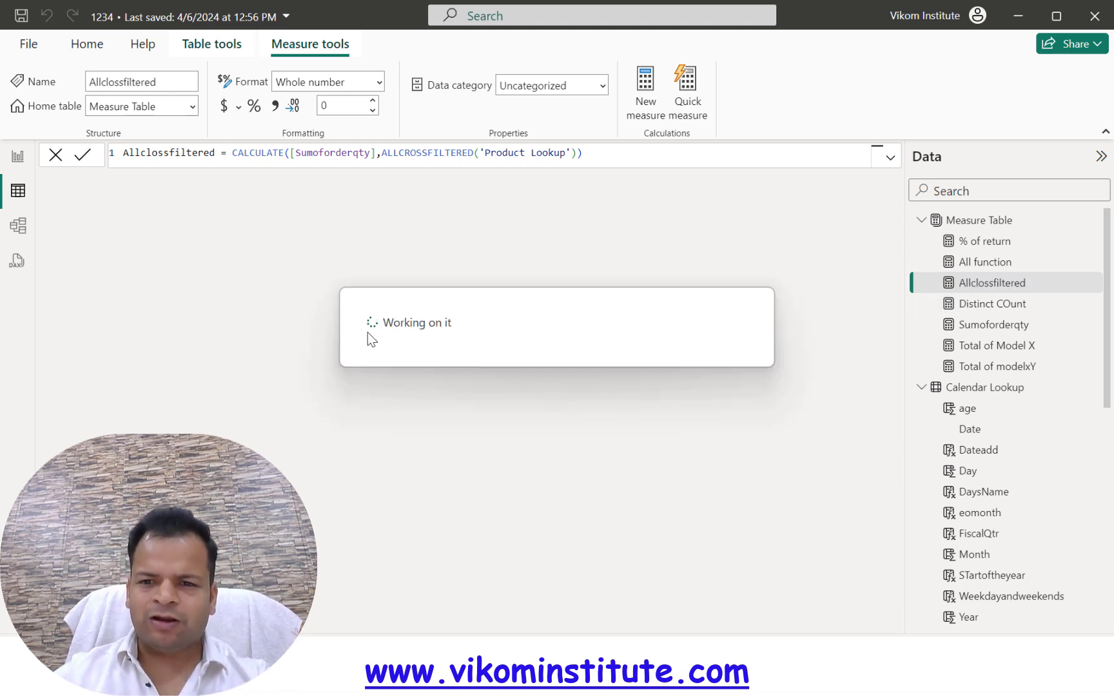
- Add the Allclossfiltered measure to the ModelName matrix on the report page, not as a separate card, and widen the matrix
click(19, 157)
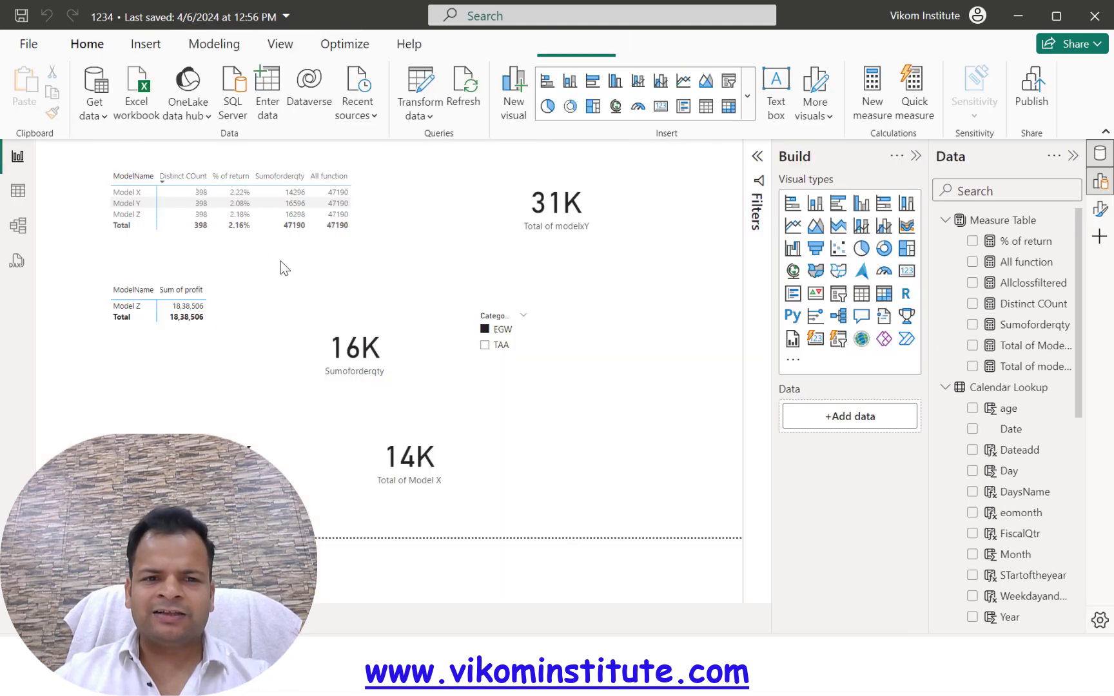
click(972, 283)
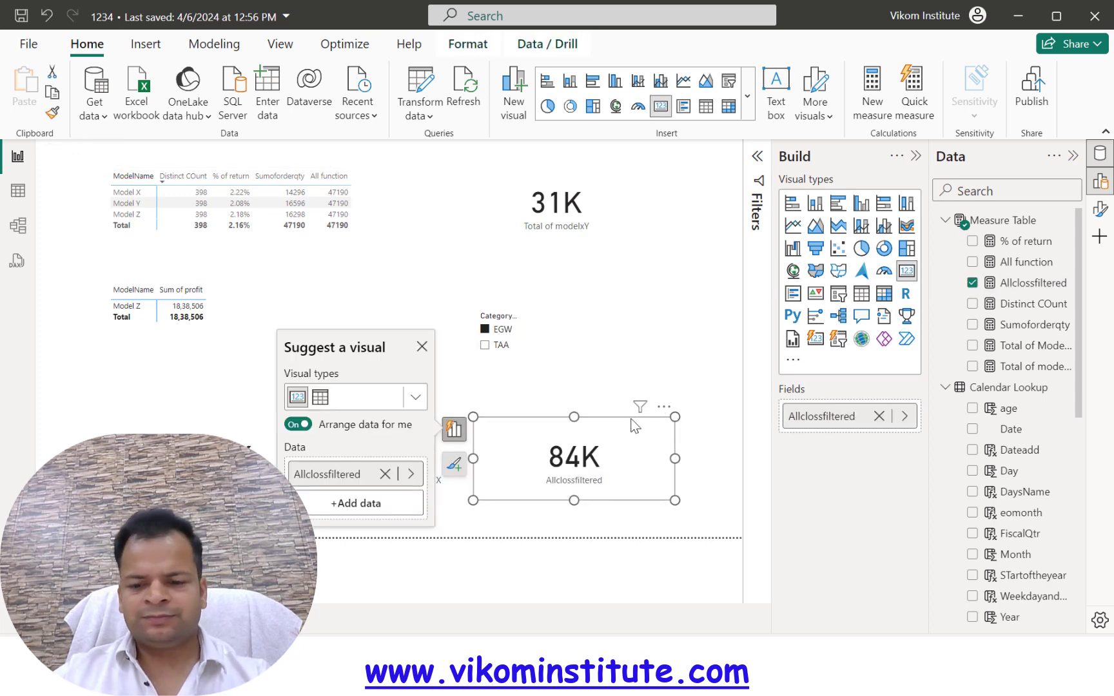
key(Delete)
click(318, 234)
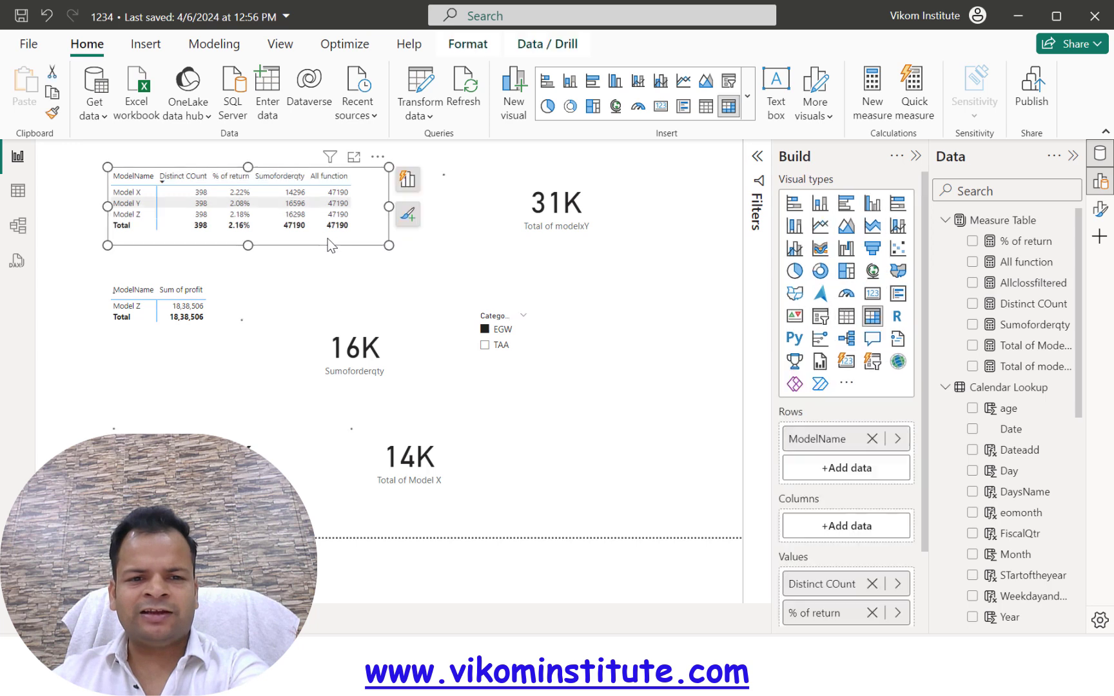
click(972, 283)
drag(389, 245, 420, 245)
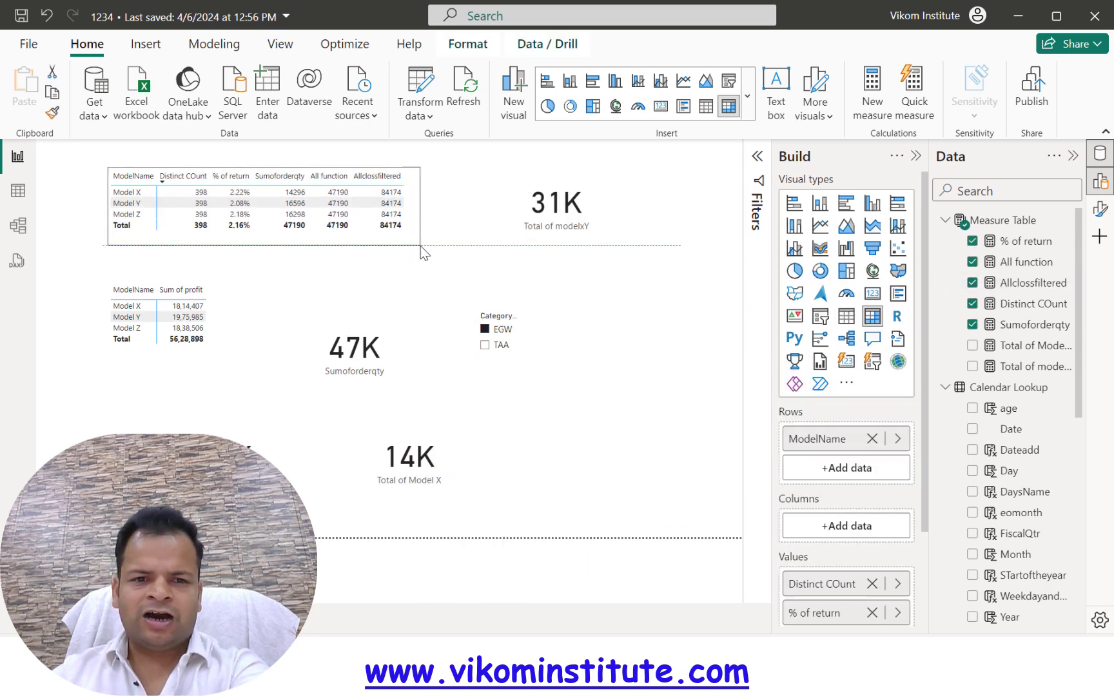
- Switch the CategoryName slicer to TAA to compare the All function and Allclossfiltered columns in the matrix
click(619, 368)
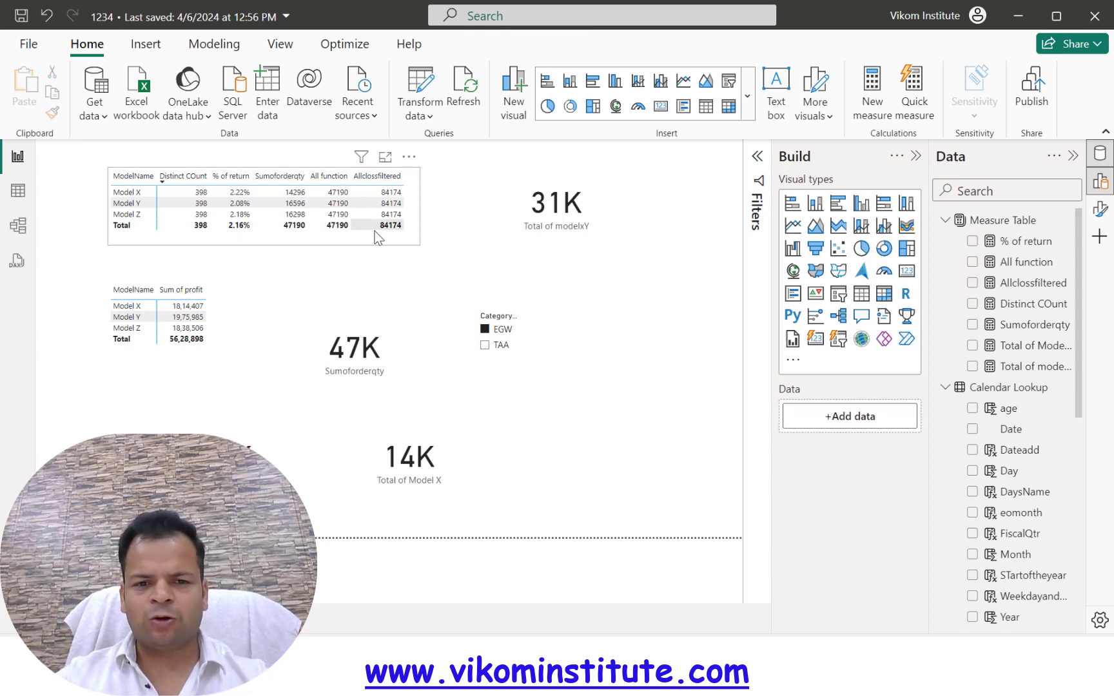
click(487, 349)
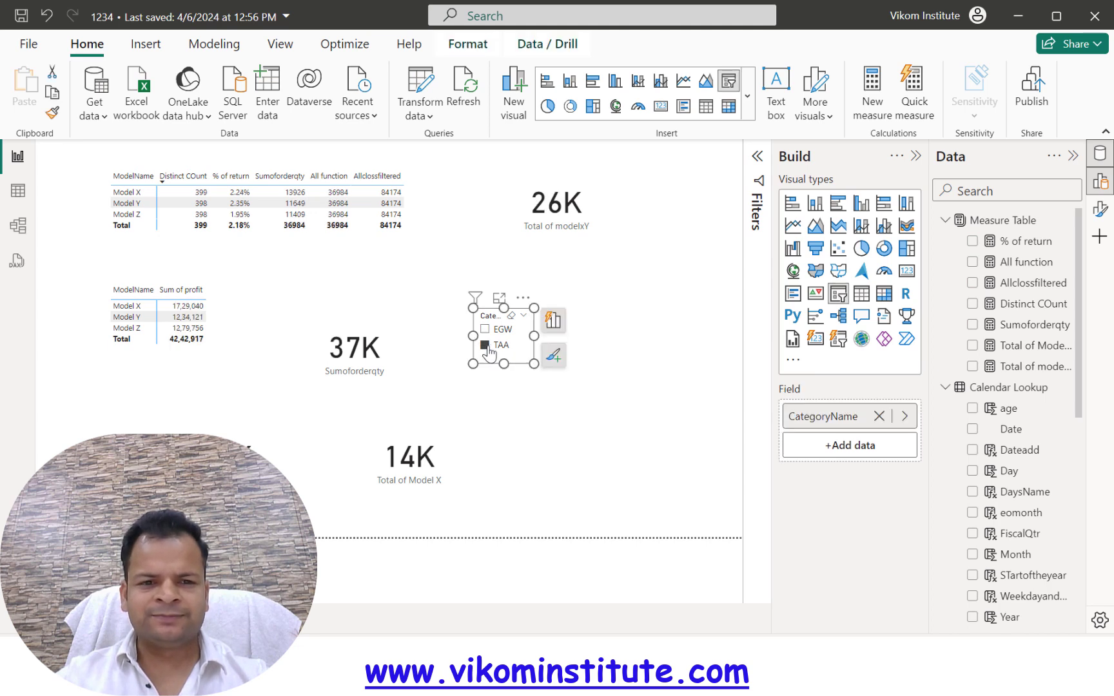